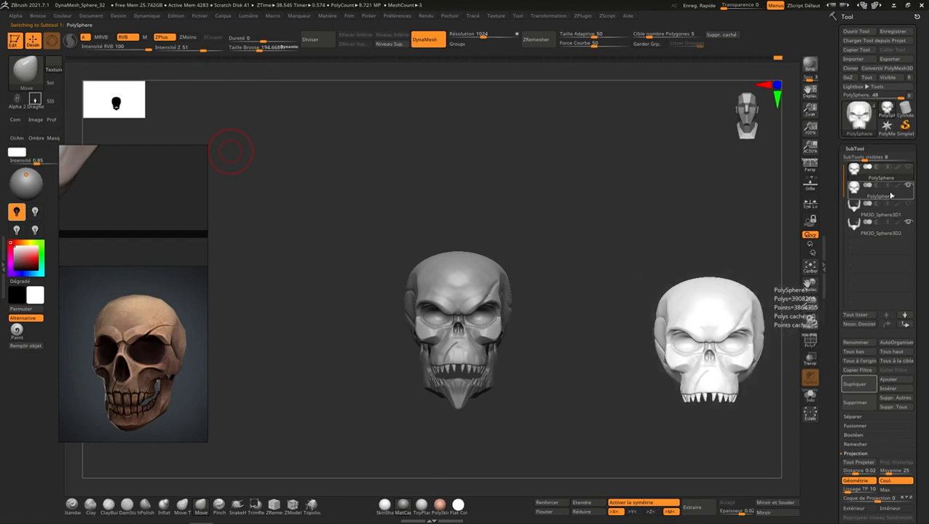
Select the PolySphere1 subtool and isolate the upper skull in Solo mode.
left_click(890, 195)
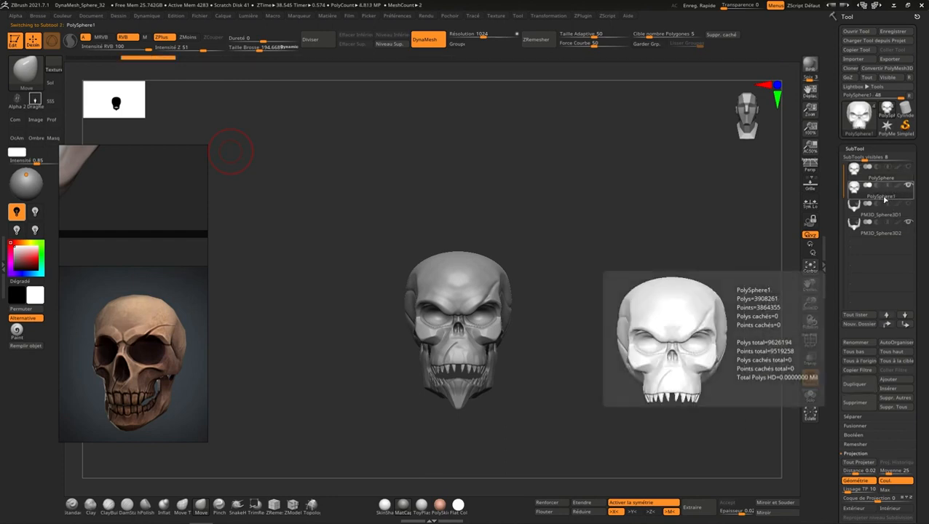
left_click(810, 395)
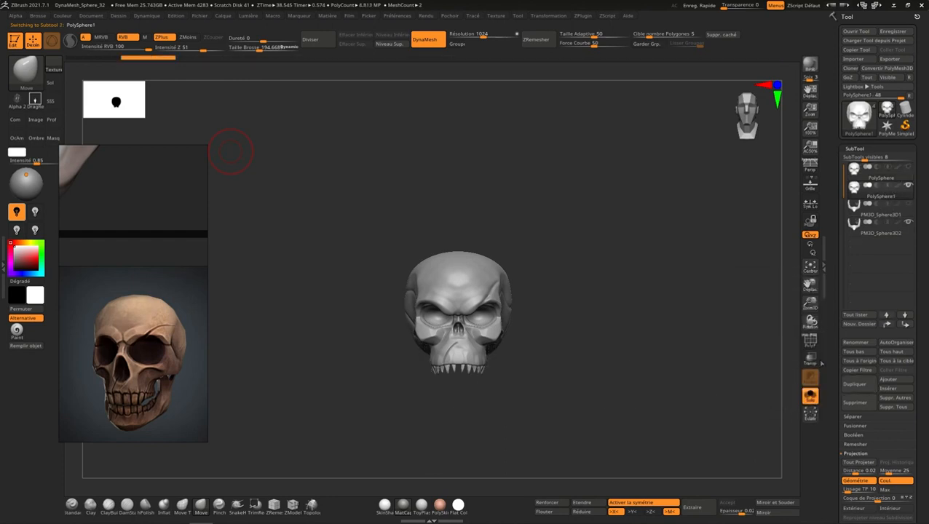
right_click_drag(533, 297, 534, 445, "ctrl")
right_click_drag(566, 289, 632, 310, "alt")
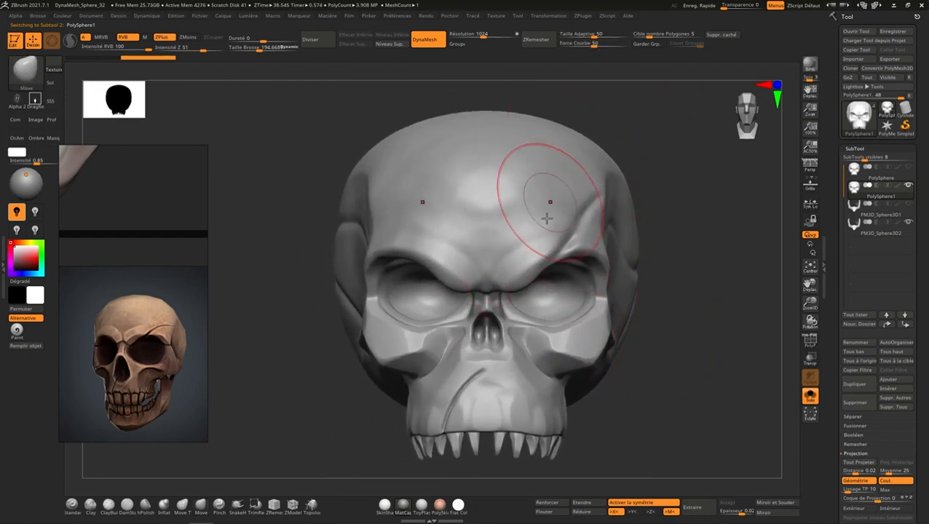
right_click_drag(650, 239, 691, 231)
left_click(755, 125)
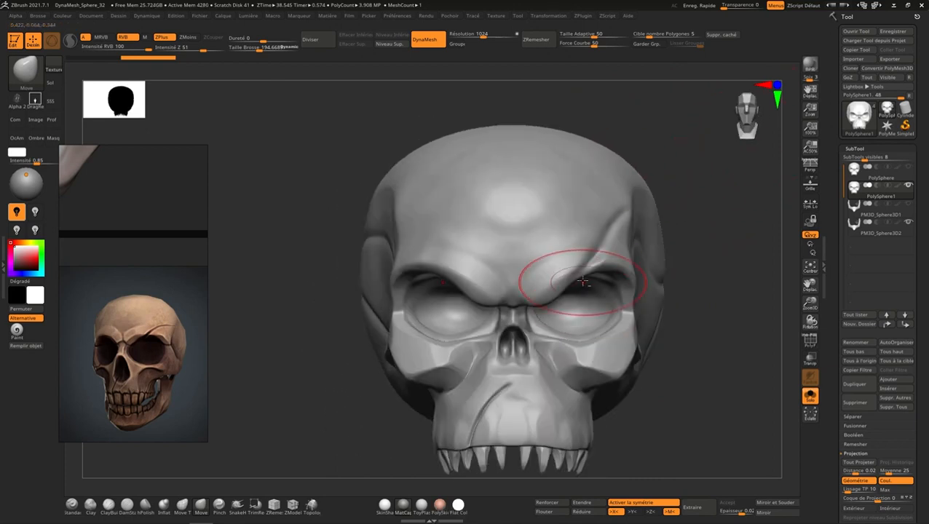
right_click_drag(583, 284, 425, 348)
Choose the ZRemesherGuides brush, reduce its size to about 51, and try a guide curve along the brow.
left_click(274, 504)
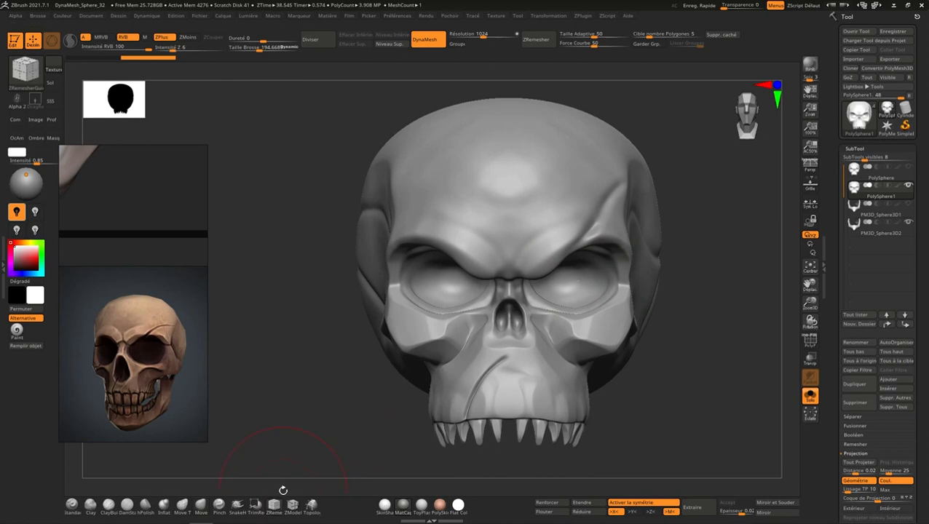
key("s")
left_click_drag(616, 276, 617, 270)
right_click_drag(555, 247, 589, 283, "alt")
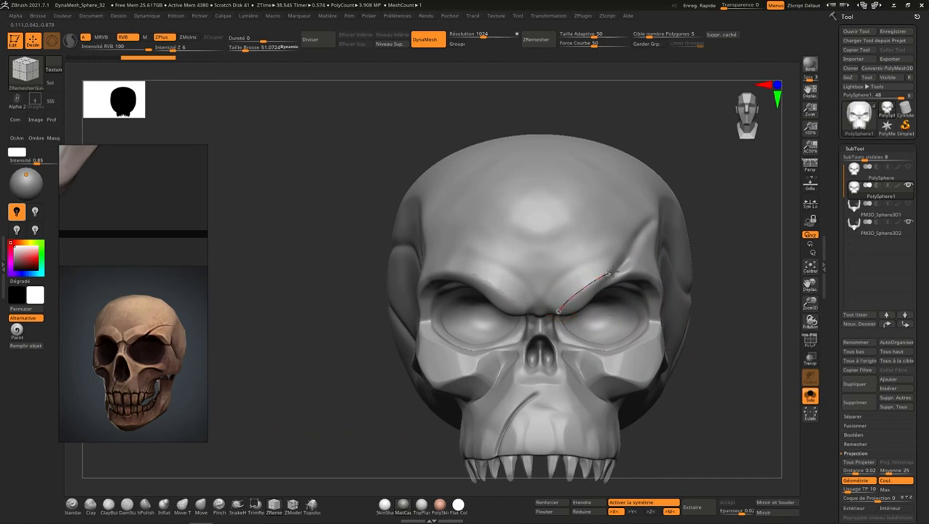
right_click_drag(610, 326, 506, 300)
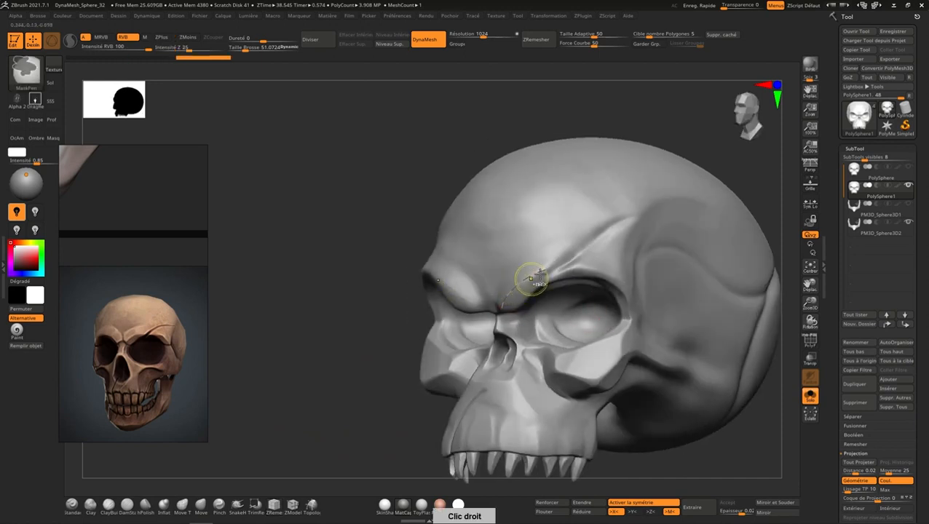
key("b")
key("z")
key("r")
mouse_move(611, 269)
right_mouse_down()
mouse_move(711, 198)
mouse_move(727, 177)
right_mouse_up()
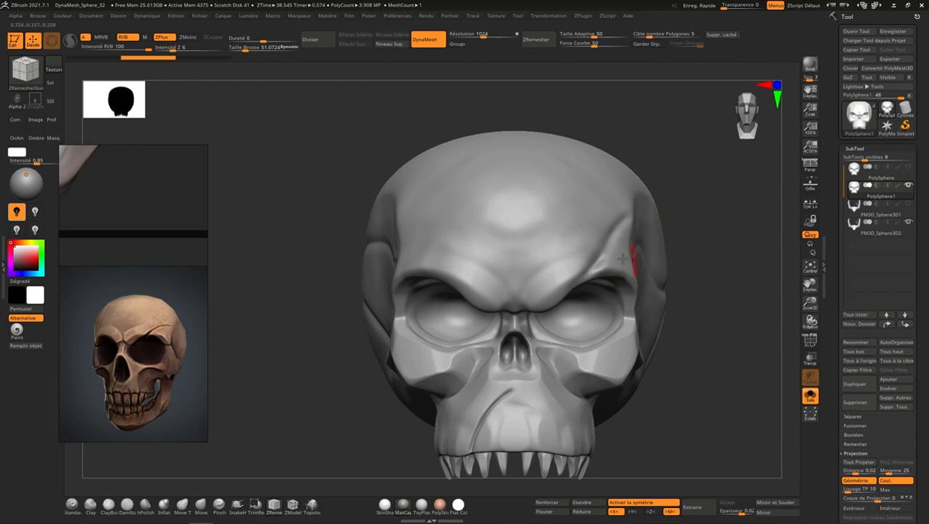
Draw a circular guide curve on the eyeball and another guide curve along the inner lower rim of the eye socket.
right_click_drag(622, 258, 618, 329)
right_click_drag(635, 371, 628, 337, "alt")
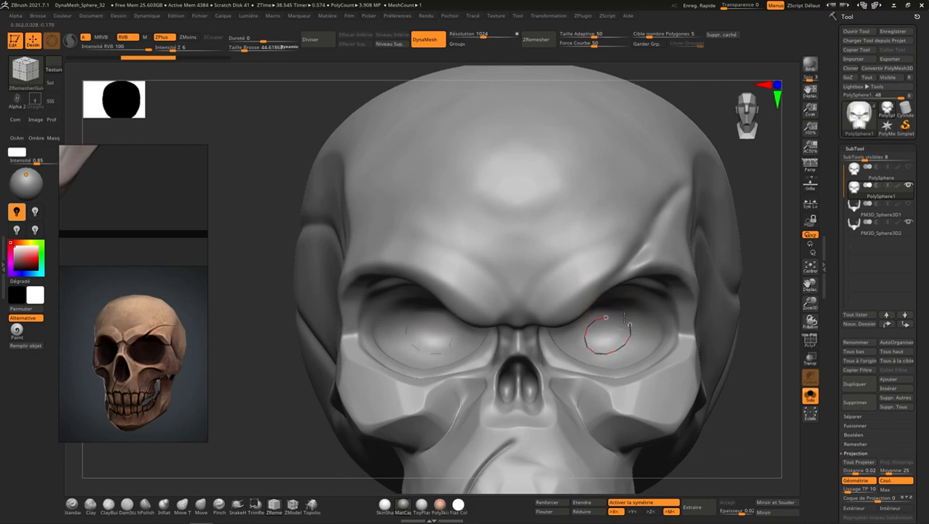
left_click_drag(624, 318, 607, 318)
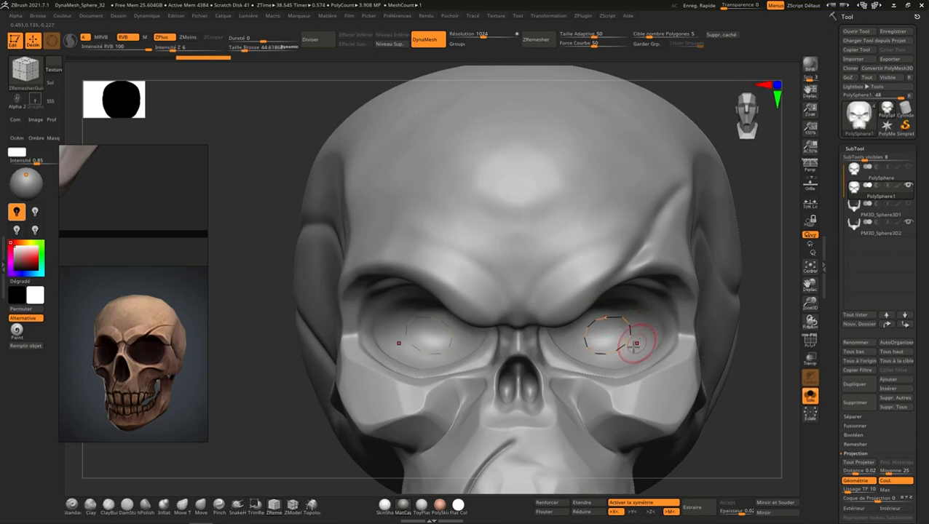
mouse_move(635, 344)
right_mouse_down()
mouse_move(539, 341)
mouse_move(542, 363)
right_mouse_up()
left_click_drag(537, 337, 543, 350)
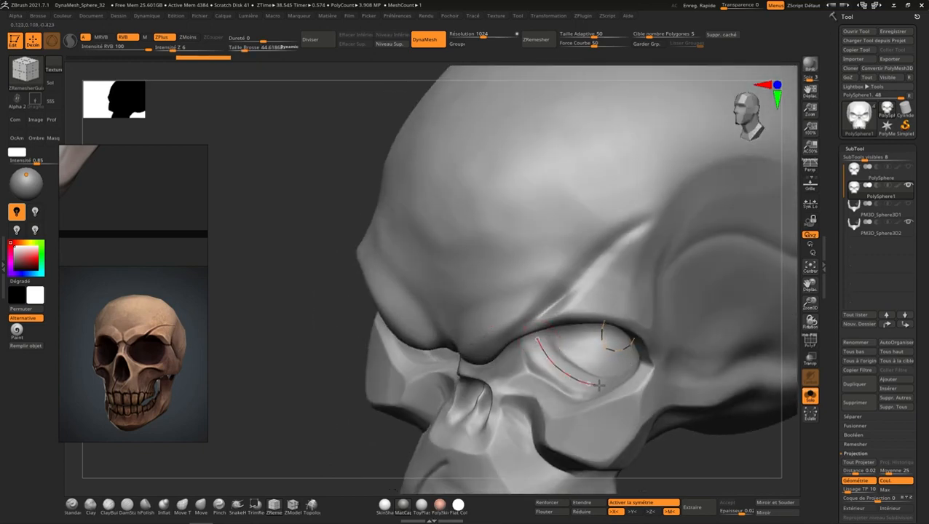
left_click_drag(599, 385, 610, 383)
Draw guide curves along the upper rim of the eye socket, from the nose side to the outer corner.
mouse_move(613, 360)
right_mouse_down()
mouse_move(610, 338)
mouse_move(534, 289)
right_mouse_up()
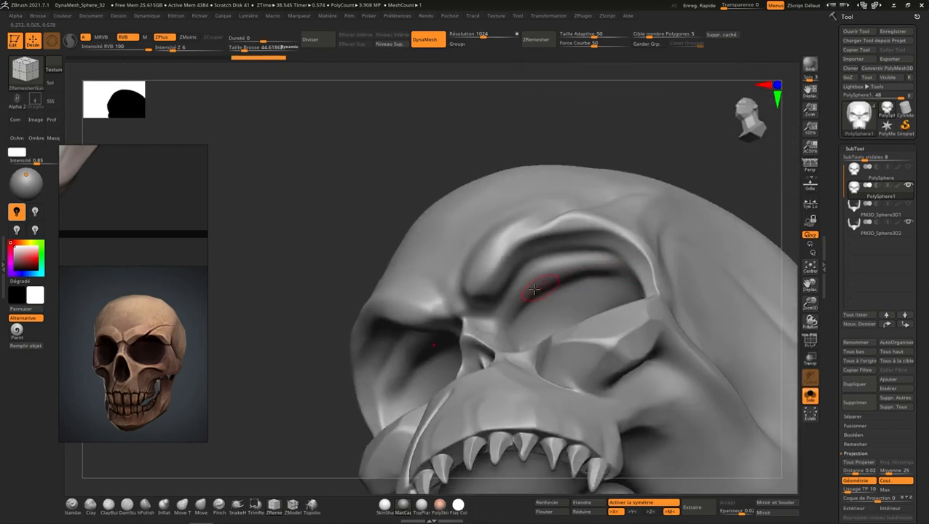
left_click_drag(592, 266, 598, 264)
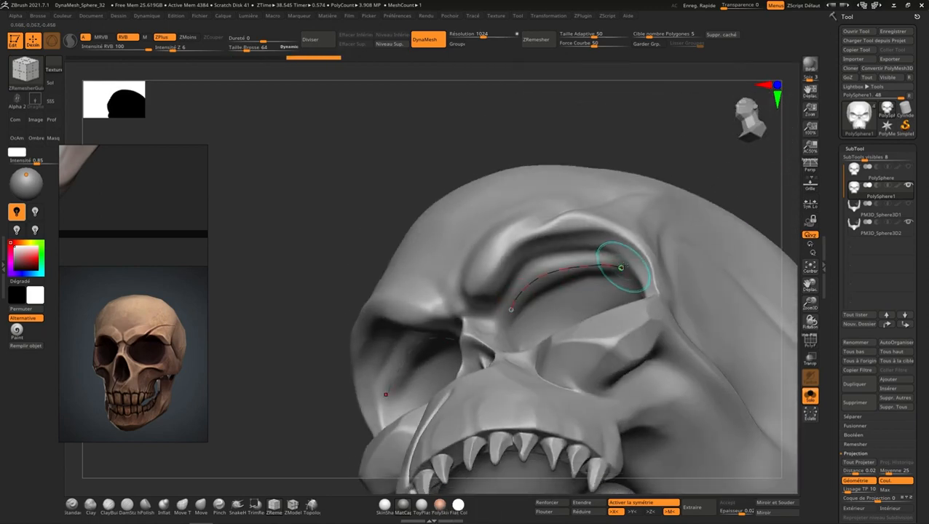
right_click_drag(620, 266, 654, 271)
mouse_move(652, 271)
left_mouse_down()
mouse_move(615, 235)
mouse_move(566, 235)
left_mouse_up()
Draw a guide curve along the outer lower rim of the eye socket and two more across the cheekbone.
mouse_move(626, 228)
right_mouse_down()
mouse_move(659, 261)
mouse_move(660, 276)
right_mouse_up()
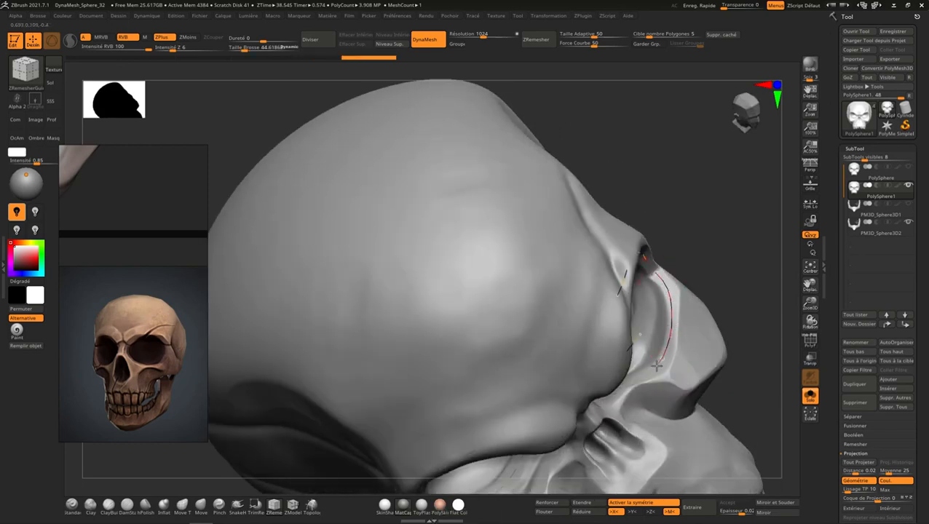
left_click_drag(631, 383, 629, 382)
right_click_drag(692, 353, 678, 357)
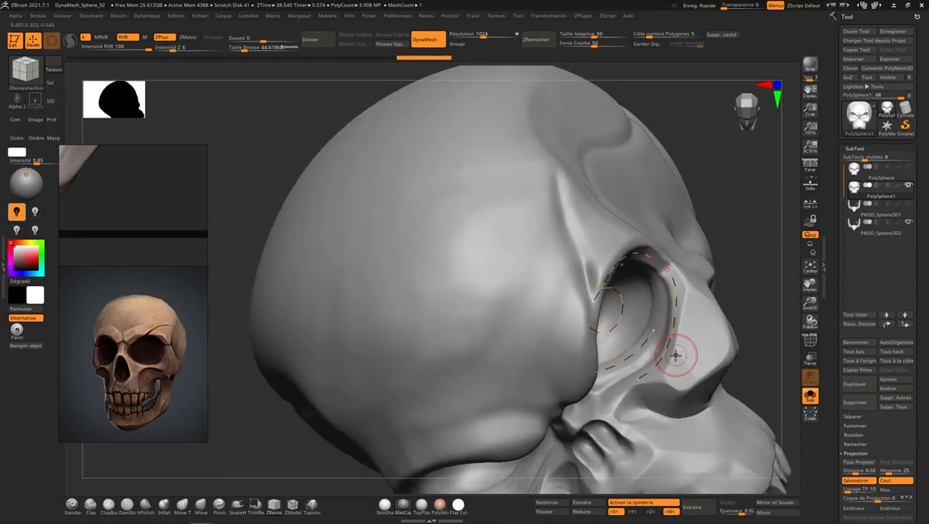
left_click_drag(692, 291, 693, 293)
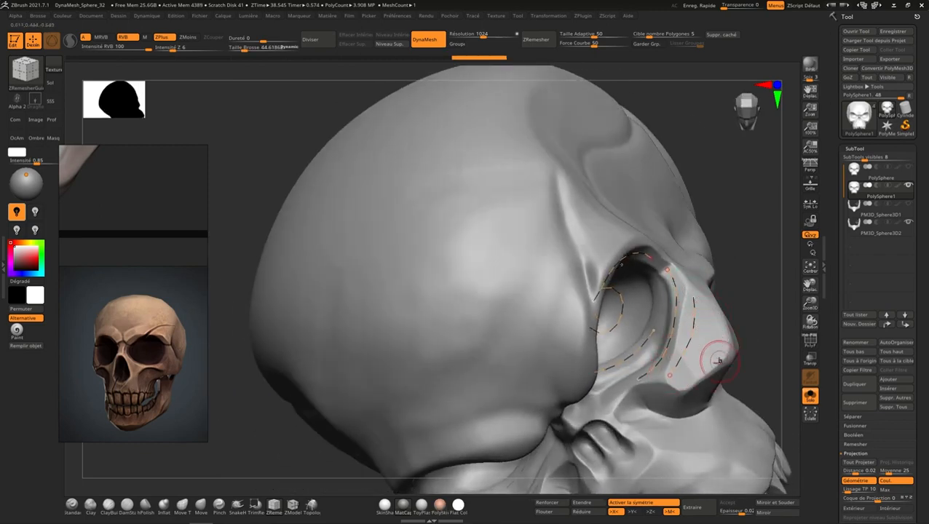
left_click_drag(727, 350, 727, 348)
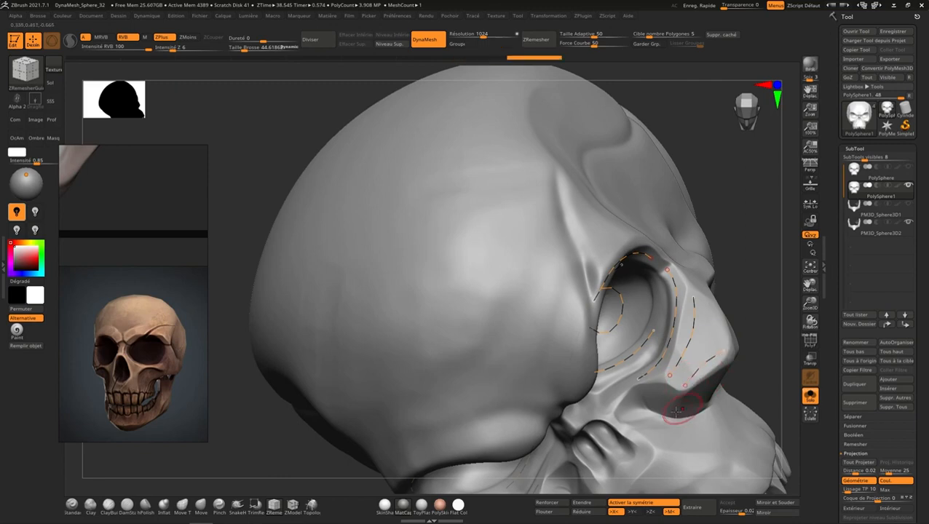
Undo the stray changes and draw a short guide curve on the inner cheekbone, beside the nasal opening.
right_click_drag(678, 404, 681, 409)
right_click_drag(684, 313, 692, 366)
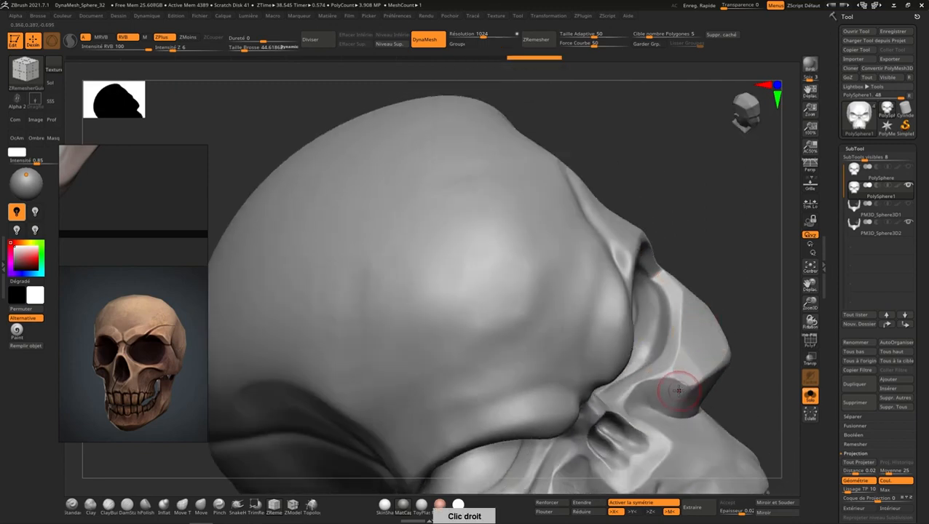
key("ctrl+z")
key("ctrl+z")
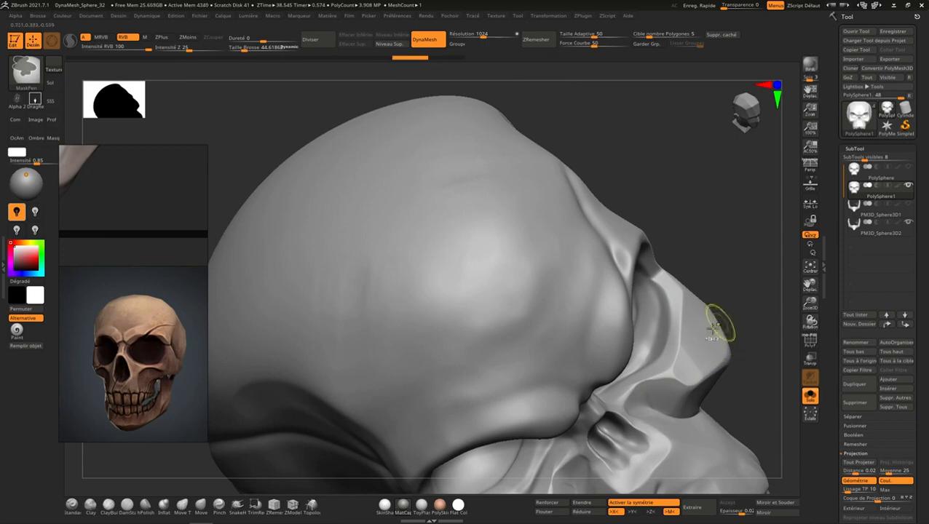
key("ctrl+z")
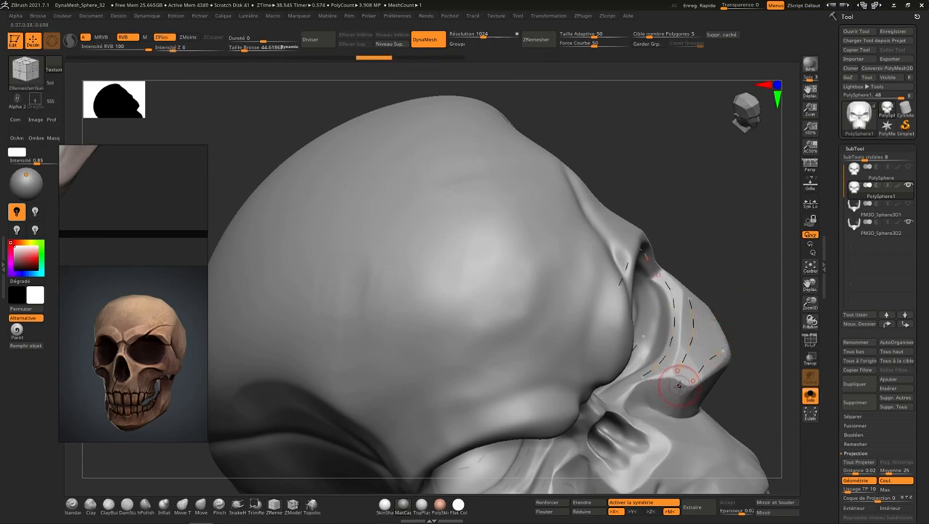
left_click_drag(635, 397, 632, 402)
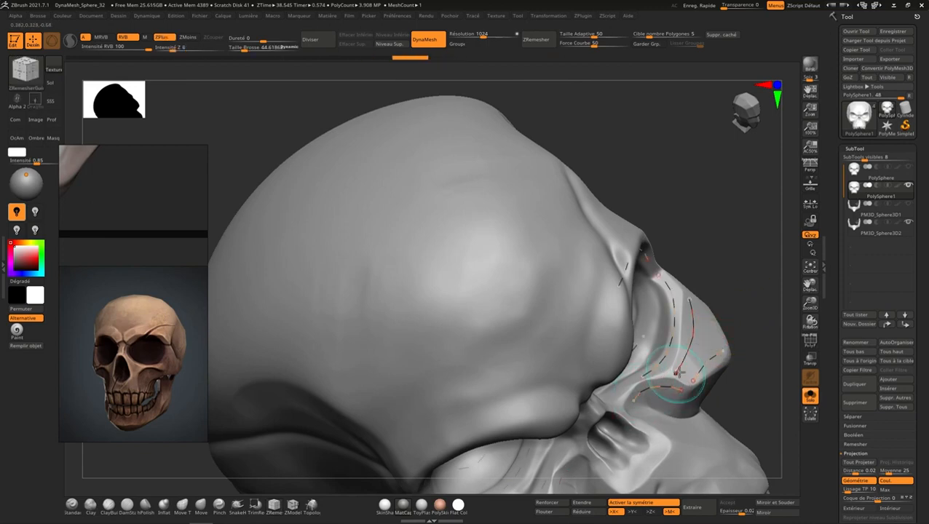
Draw a guide curve along the zygomatic arch on the side of the skull.
right_click_drag(683, 368, 659, 389)
right_click_drag(763, 125, 712, 314)
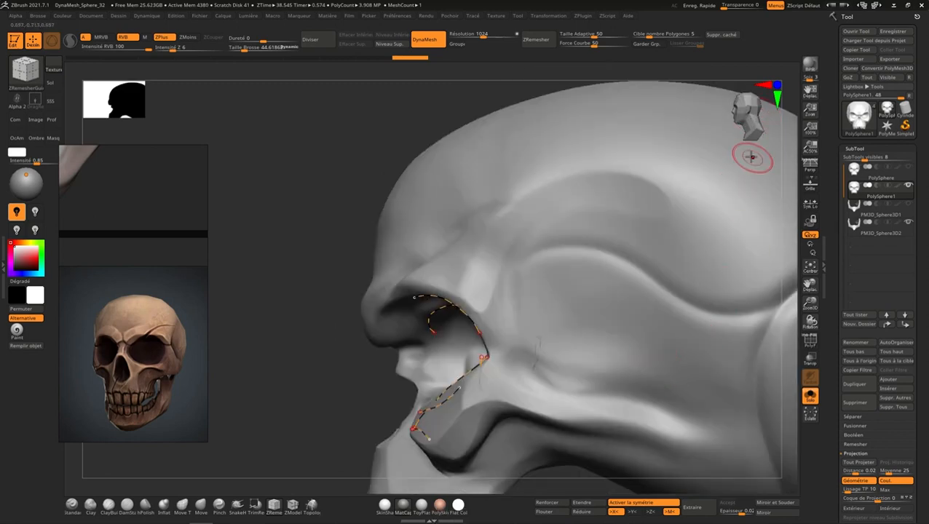
right_click_drag(590, 338, 543, 324)
left_click_drag(583, 338, 660, 352)
right_click_drag(648, 336, 653, 333)
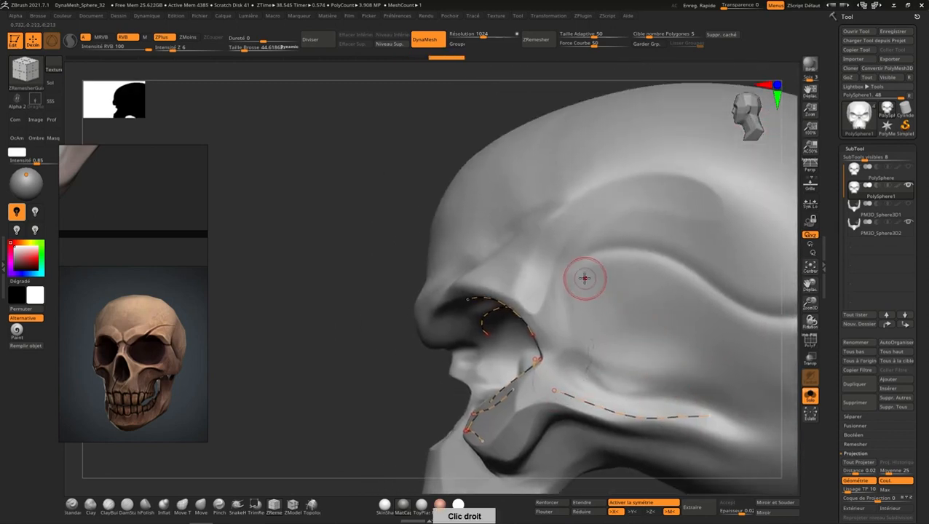
Draw guide curves along the curved temporal ridge and the front edge of the temple.
left_click_drag(586, 278, 660, 276)
left_click_drag(777, 349, 773, 350)
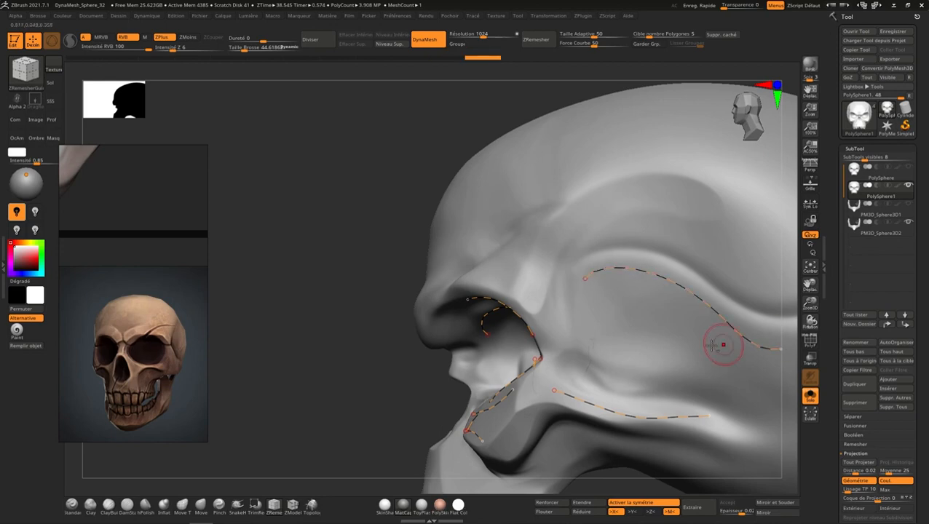
right_click_drag(722, 342, 605, 311)
mouse_move(521, 318)
left_mouse_down()
mouse_move(643, 228)
mouse_move(705, 246)
left_mouse_up()
Draw guide curves along the brow ridge and the raised crease above it, undoing the stray stroke.
mouse_move(616, 282)
right_mouse_down()
mouse_move(556, 311)
mouse_move(573, 320)
right_mouse_up()
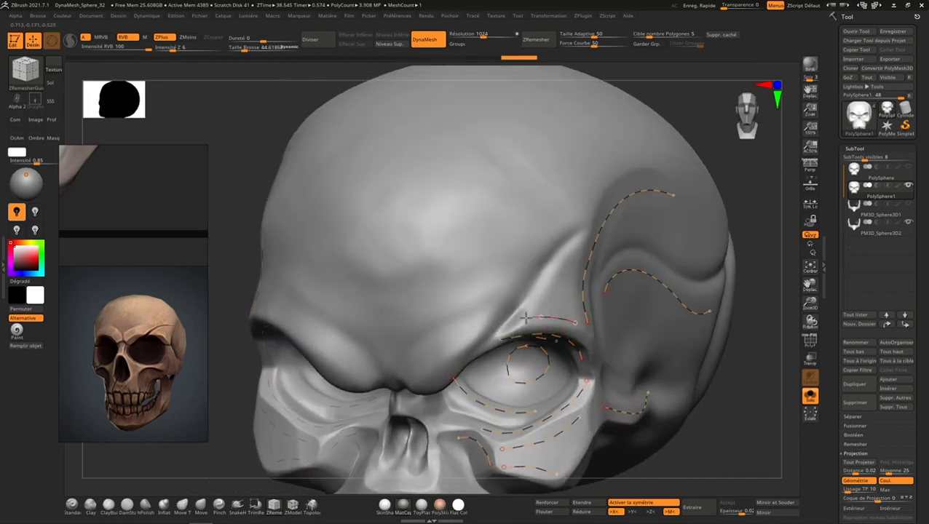
left_click_drag(453, 348, 429, 373)
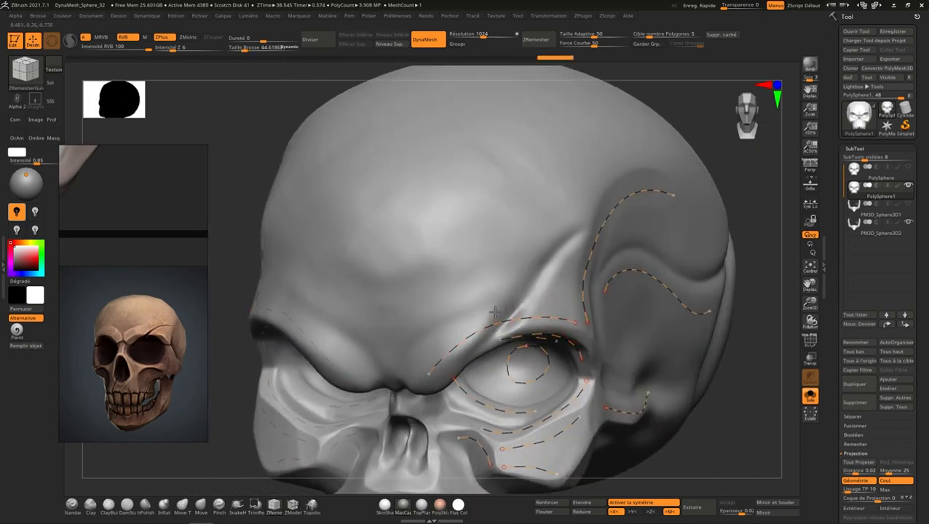
left_click_drag(575, 224, 593, 212)
right_click_drag(610, 248, 682, 200)
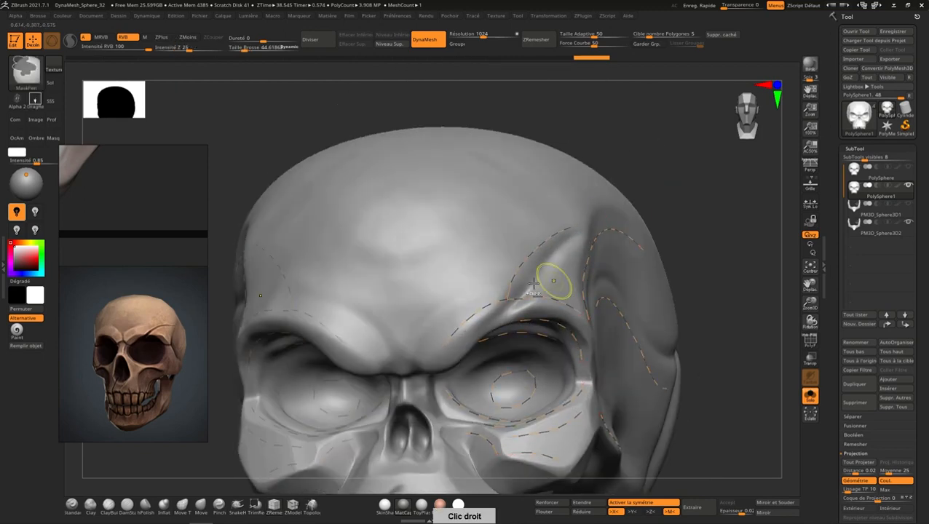
key("ctrl+z")
mouse_move(551, 281)
right_mouse_down()
mouse_move(526, 297)
mouse_move(508, 275)
right_mouse_up()
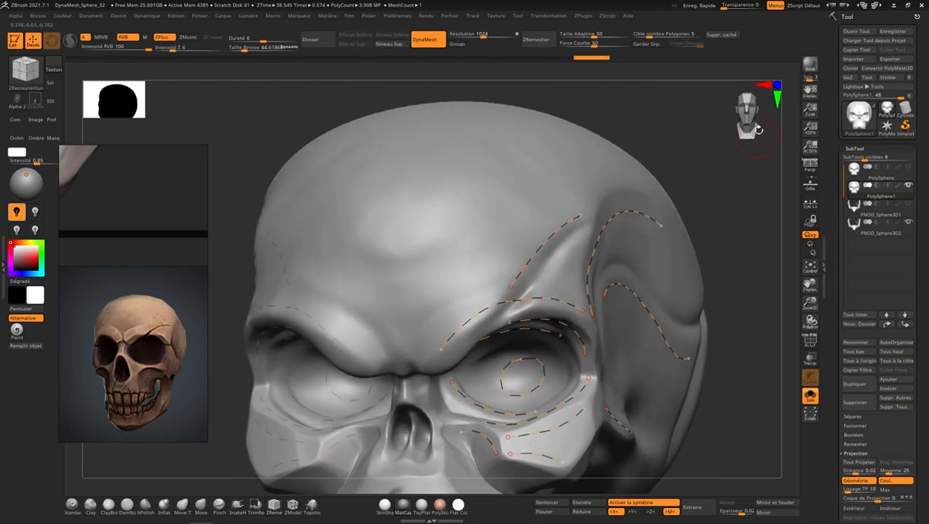
Reduce the brush size to about 21 and draw a guide curve above the inner end of the brow.
mouse_move(596, 200)
right_mouse_down()
mouse_move(651, 246)
mouse_move(556, 263)
right_mouse_up()
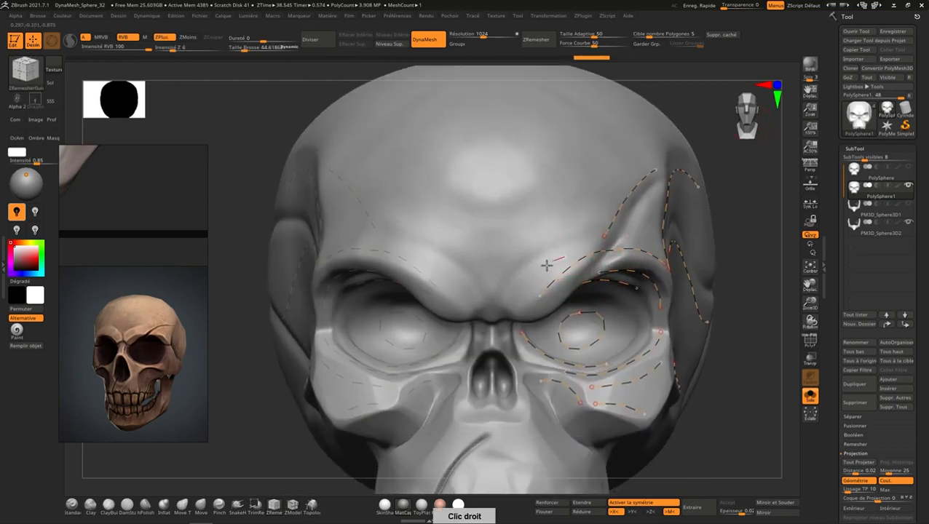
mouse_move(565, 256)
left_mouse_down()
mouse_move(509, 304)
mouse_move(506, 291)
left_mouse_up()
key("s")
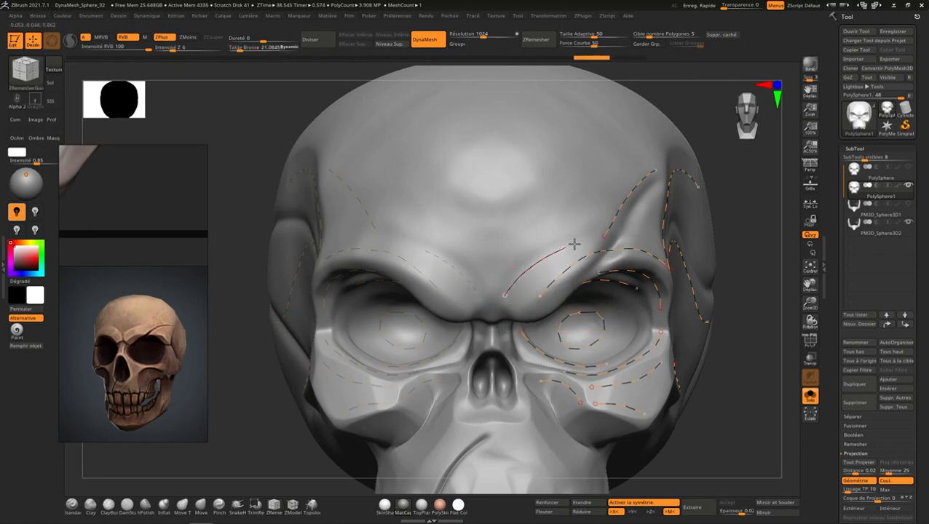
Draw a short guide curve down the nose bridge and another around the edge of the nasal opening.
right_click_drag(591, 234, 597, 293)
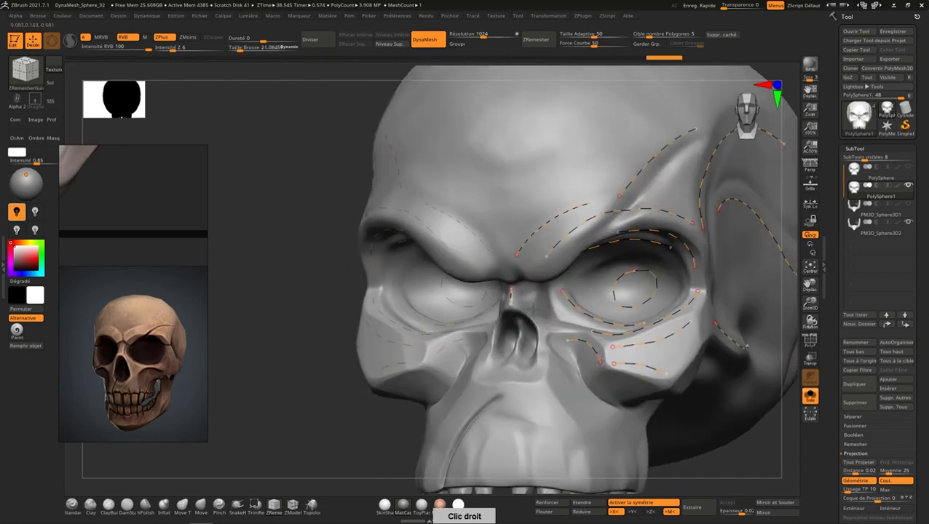
mouse_move(524, 292)
right_mouse_down()
mouse_move(535, 306)
mouse_move(515, 303)
right_mouse_up()
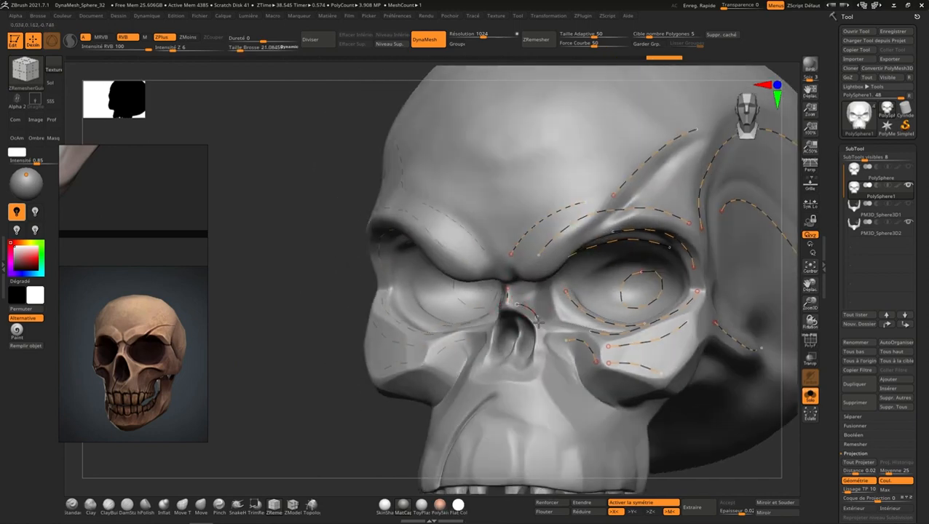
left_click_drag(511, 377, 496, 375)
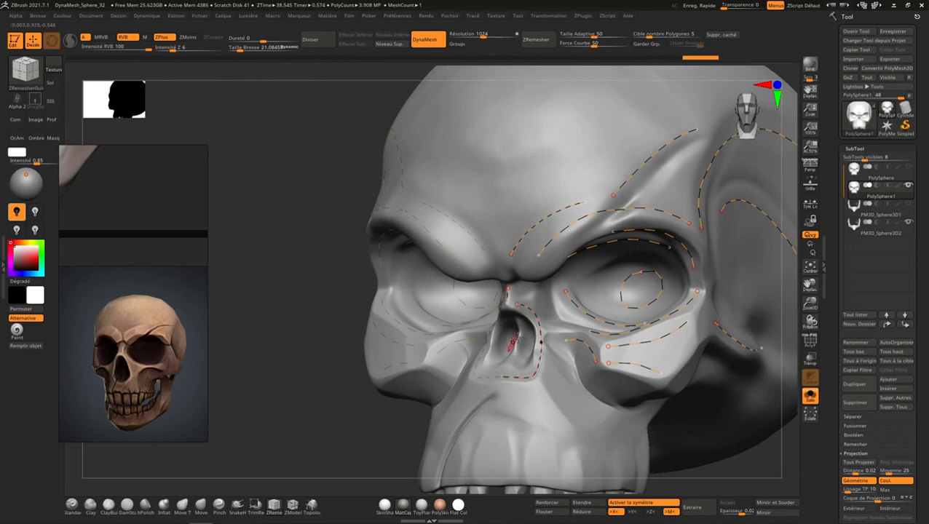
Reduce the brush size to about 10 and draw guide curves around the inside of the nostril and down the nasal septum.
mouse_move(513, 342)
right_mouse_down()
mouse_move(545, 323)
mouse_move(535, 326)
right_mouse_up()
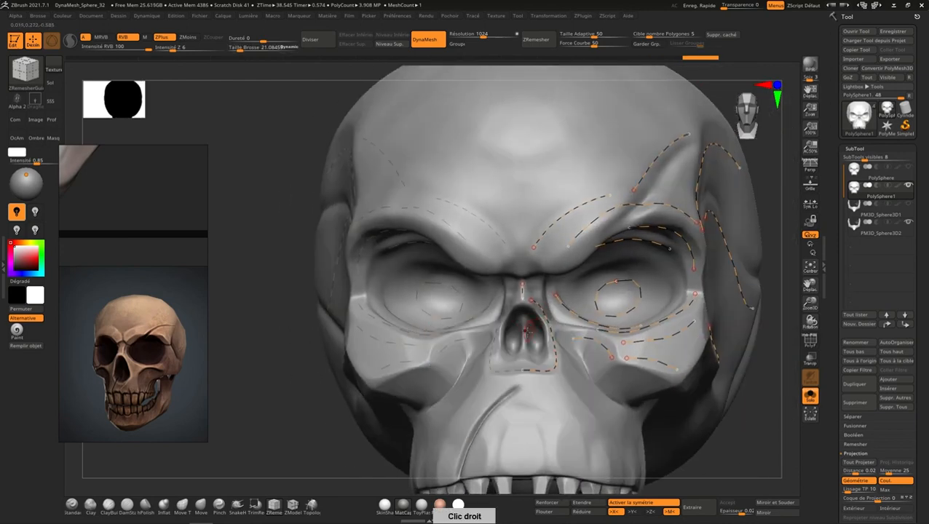
key("s")
left_click_drag(524, 334, 522, 334)
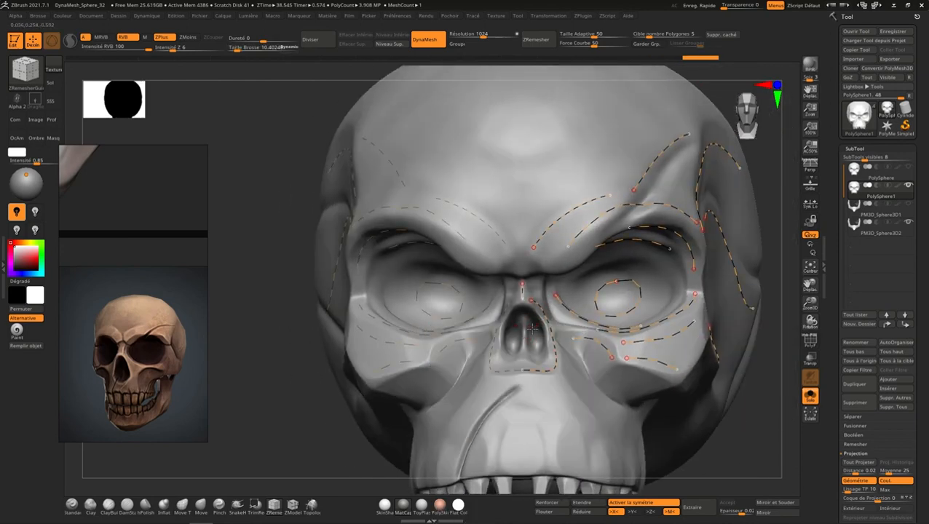
left_click_drag(535, 327, 558, 302)
right_click_drag(529, 338, 527, 327)
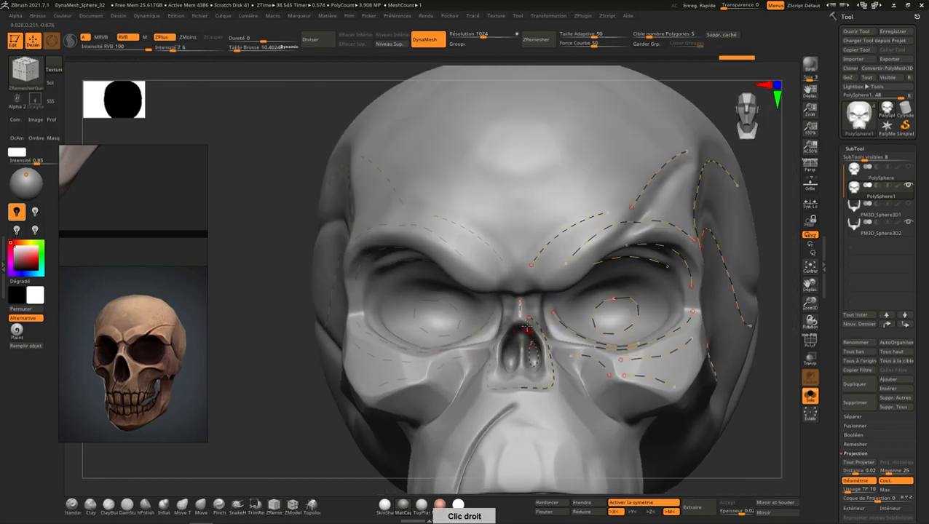
left_click_drag(522, 337, 521, 369)
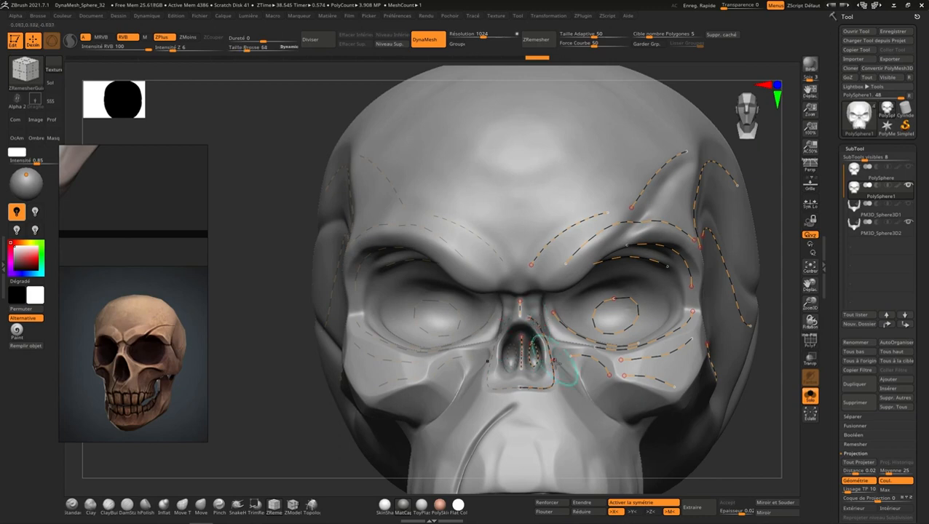
Increase the brush size to about 33 and draw guide curves diagonally from beside the nose and across the hollow under the cheekbone.
right_click_drag(578, 420, 555, 375)
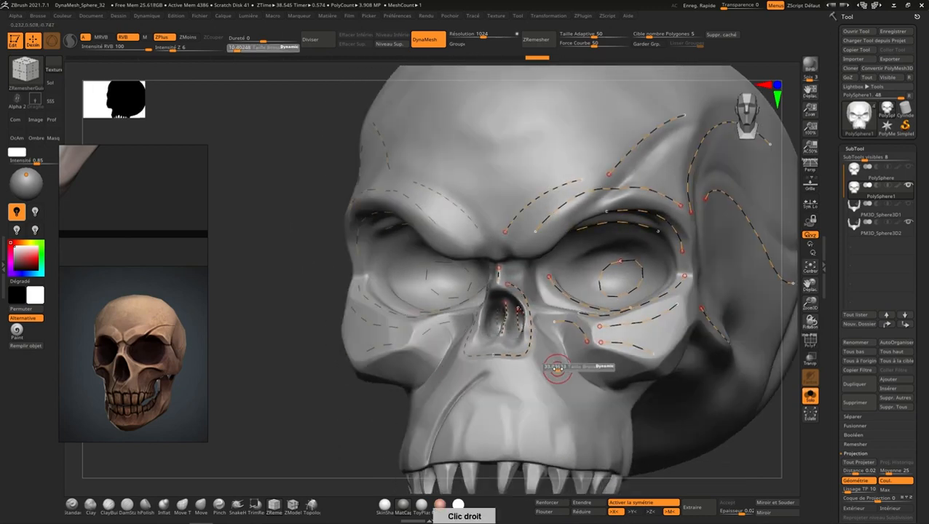
right_click_drag(623, 386, 620, 303)
left_click_drag(609, 305, 653, 314)
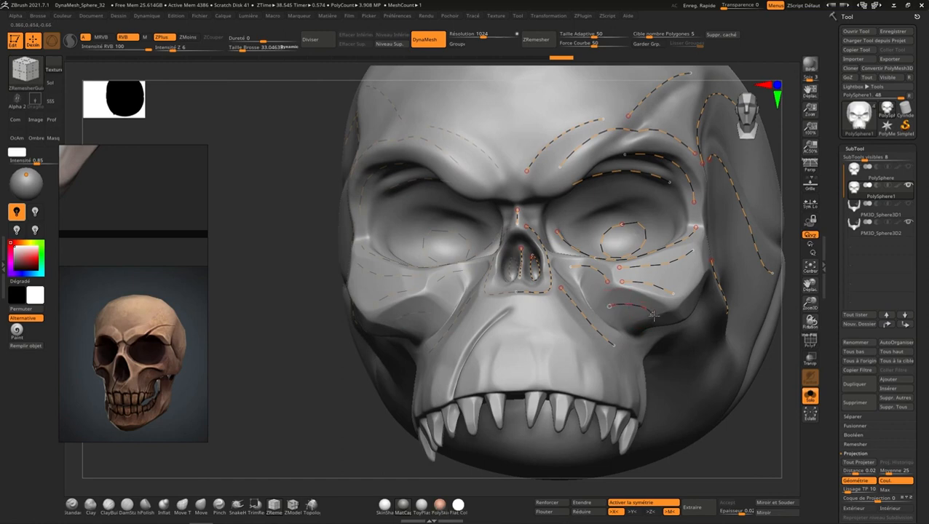
Draw vertical guide curves on the upper jaw's midline and beside it, undoing and redrawing the side one.
right_click_drag(641, 348, 589, 379)
left_click_drag(532, 356, 532, 409)
left_click_drag(587, 375, 582, 418)
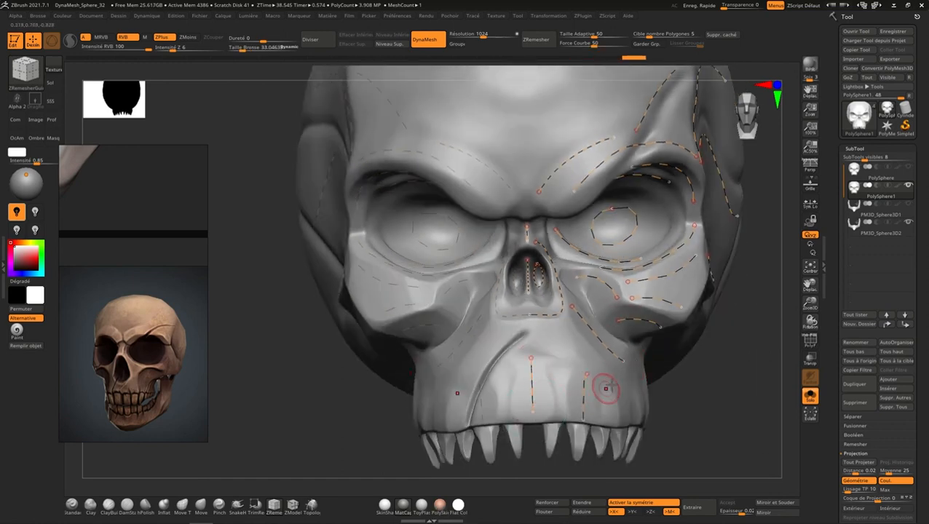
key("ctrl+z")
right_click_drag(577, 380, 584, 381)
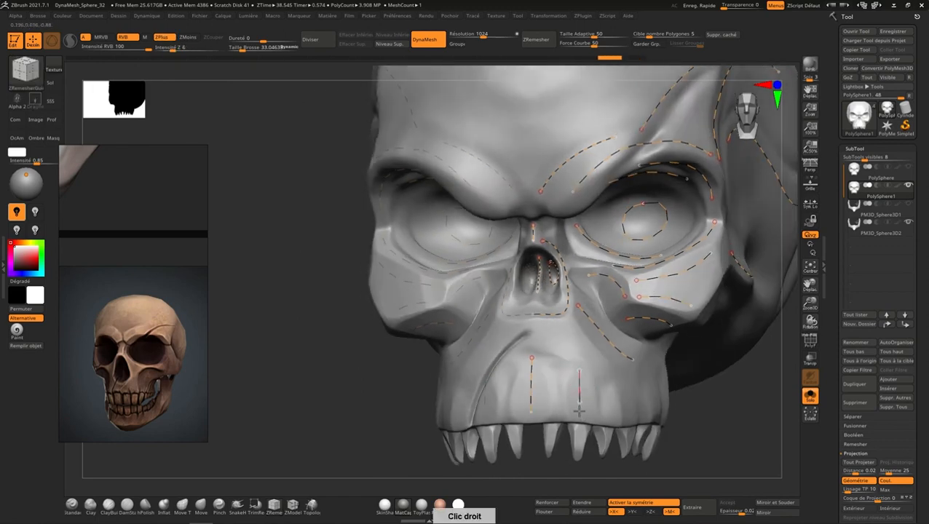
mouse_move(640, 370)
right_mouse_down()
mouse_move(611, 386)
mouse_move(636, 378)
mouse_move(671, 320)
right_mouse_up()
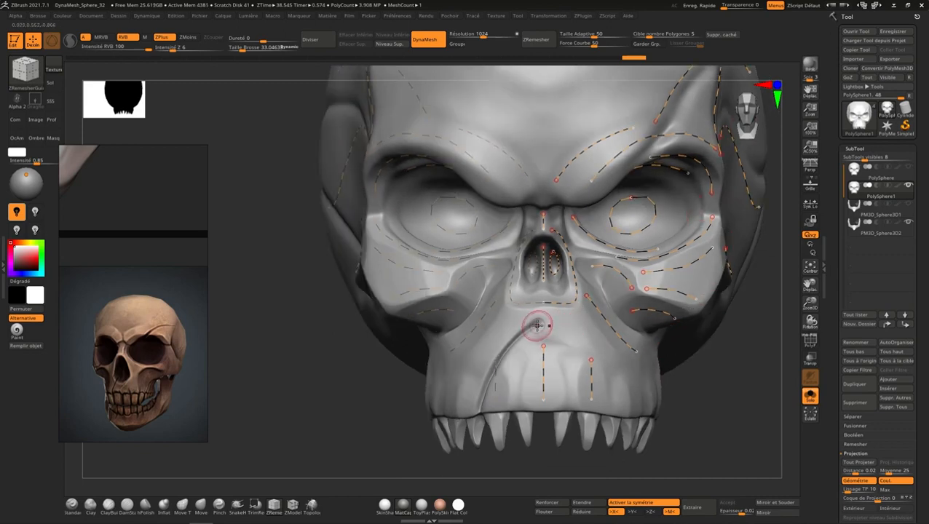
Draw a guide curve around the round recess on the skull's underside, undoing the first stroke.
right_click_drag(543, 332, 664, 294)
right_click_drag(688, 219, 588, 343)
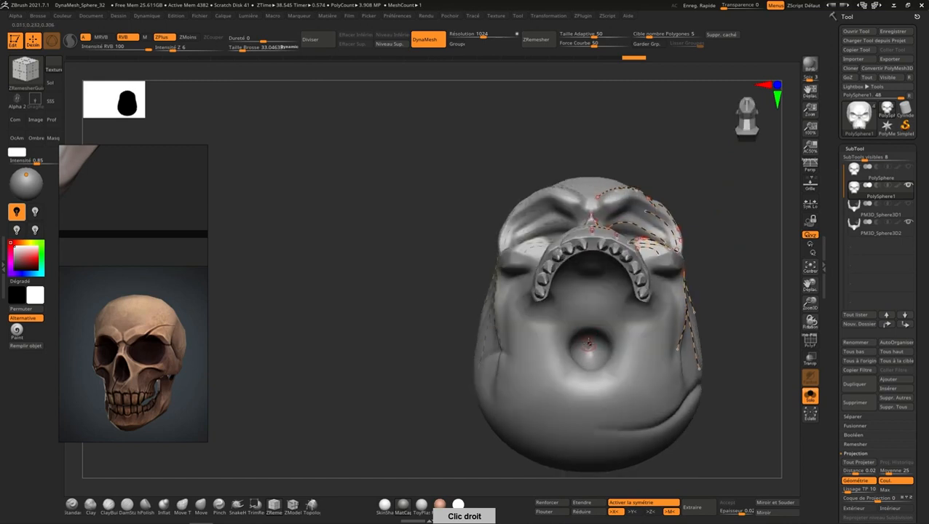
mouse_move(587, 341)
left_mouse_down()
mouse_move(586, 365)
mouse_move(599, 350)
mouse_move(589, 364)
left_mouse_up()
key("ctrl+z")
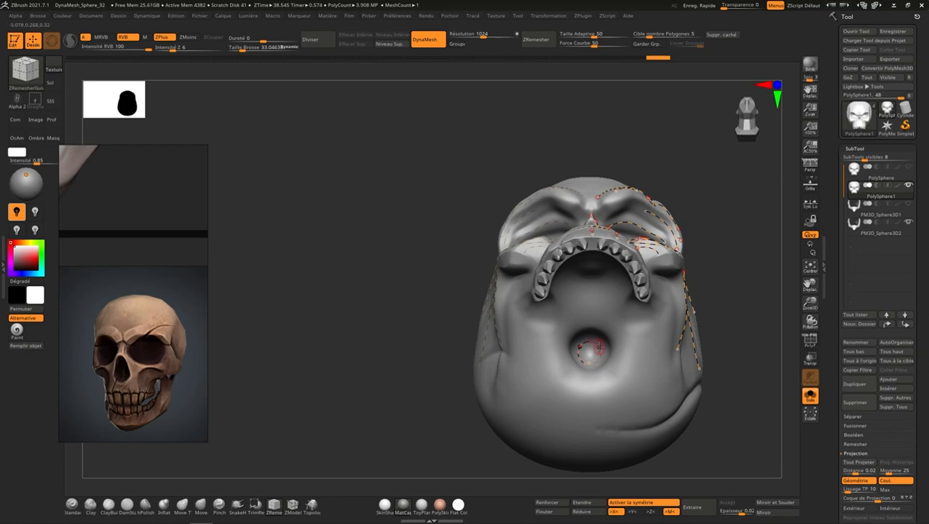
Draw guide curves across the front of the palate, along its midline and on the bone behind the last teeth.
mouse_move(636, 294)
right_mouse_down()
mouse_move(639, 271)
mouse_move(642, 278)
right_mouse_up()
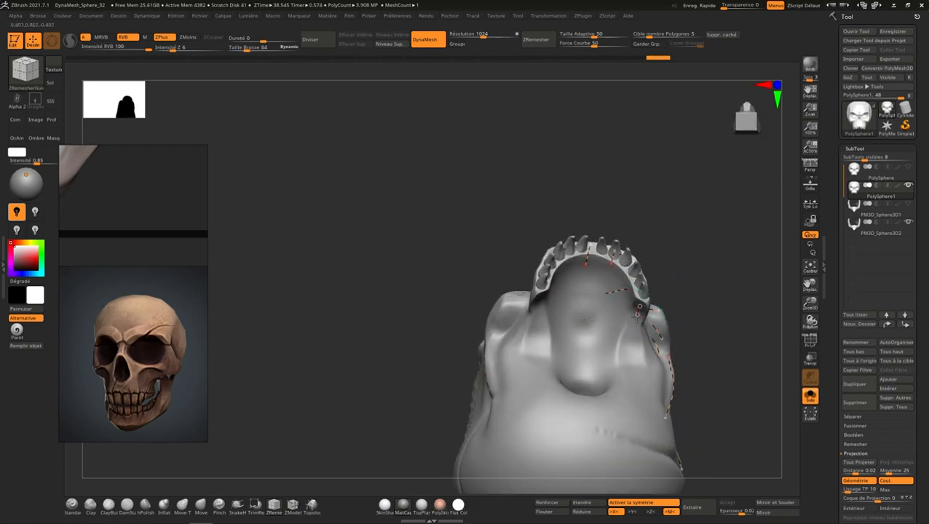
right_click_drag(631, 346, 636, 301)
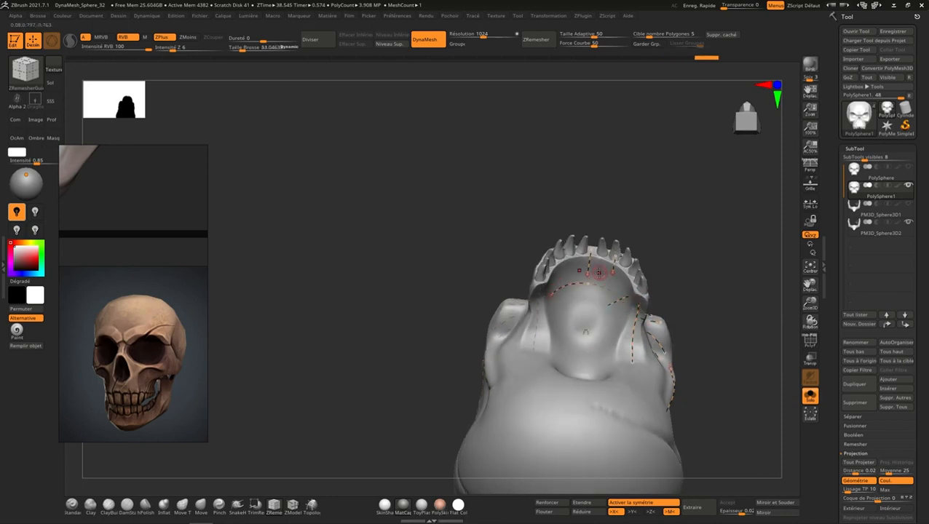
right_click_drag(604, 329, 584, 308)
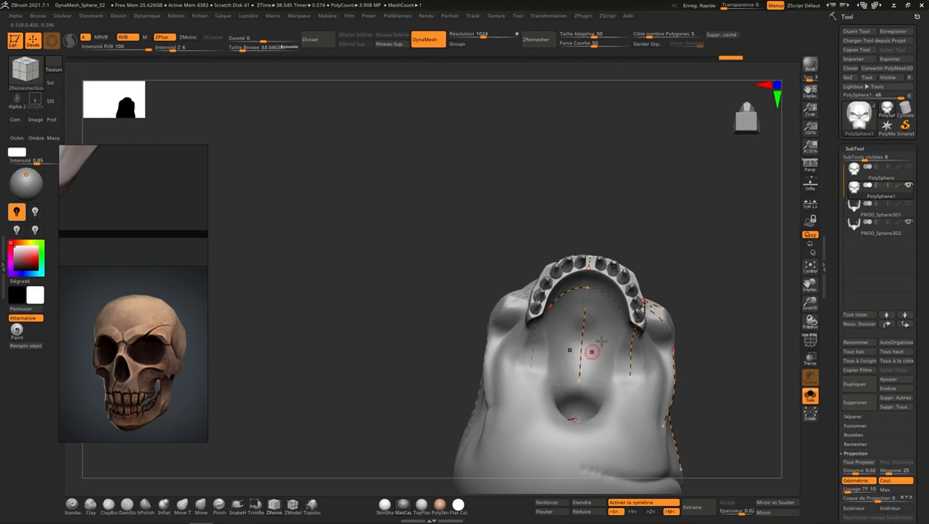
Draw a guide curve from the cheekbone down the side of the upper jaw and reduce the brush size to about 5.5.
right_click_drag(590, 354, 618, 430)
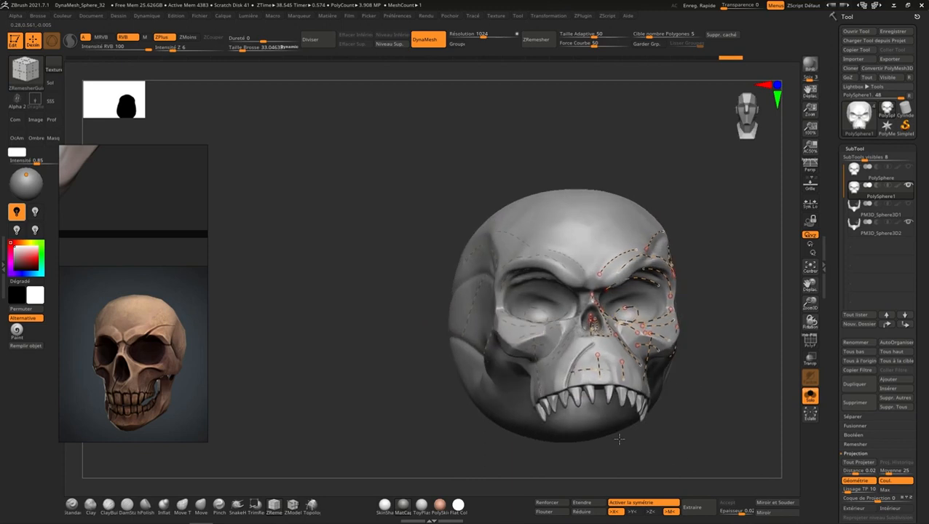
mouse_move(633, 389)
right_mouse_down("shift")
mouse_move(756, 122)
mouse_move(745, 165)
right_mouse_up("shift")
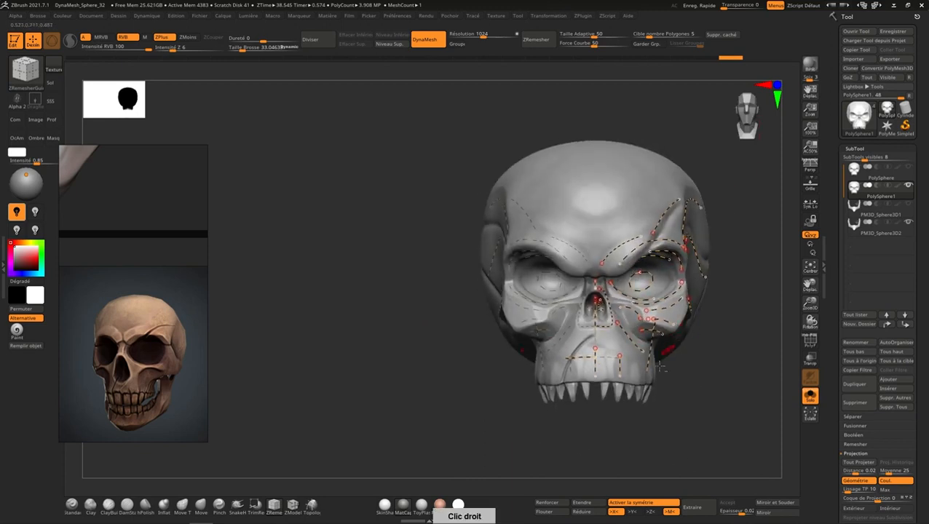
mouse_move(668, 364)
right_mouse_down("alt")
mouse_move(663, 252)
mouse_move(617, 362)
mouse_move(615, 338)
mouse_move(605, 374)
mouse_move(615, 380)
mouse_move(605, 306)
right_mouse_up("alt")
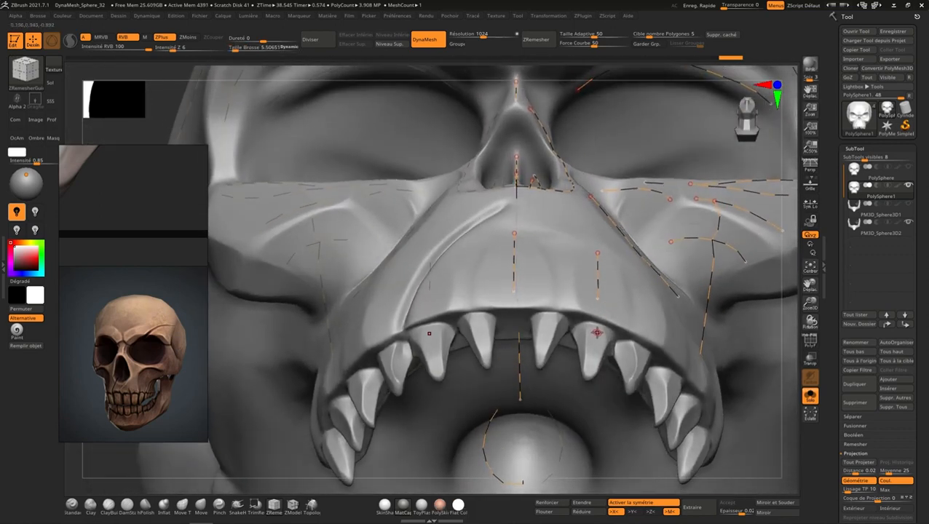
right_click_drag(597, 329, 632, 337)
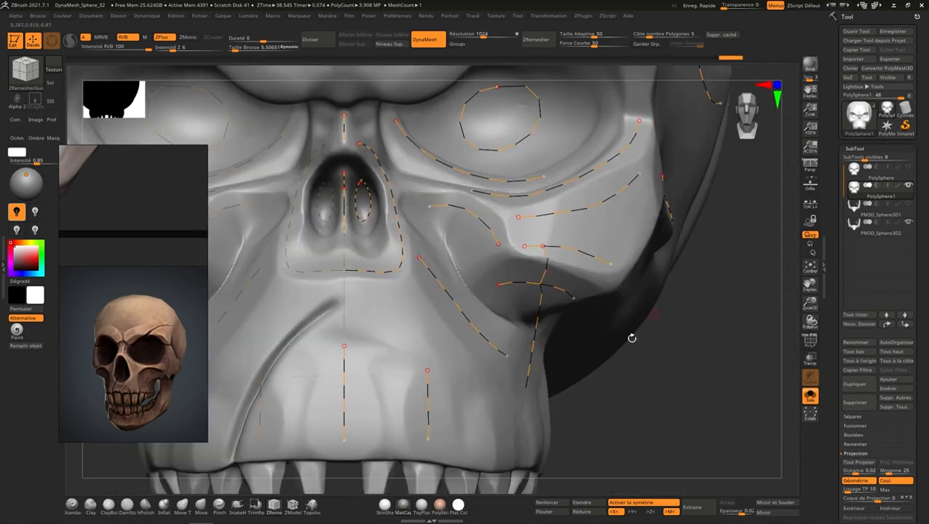
right_click_drag(562, 377, 725, 206, "alt")
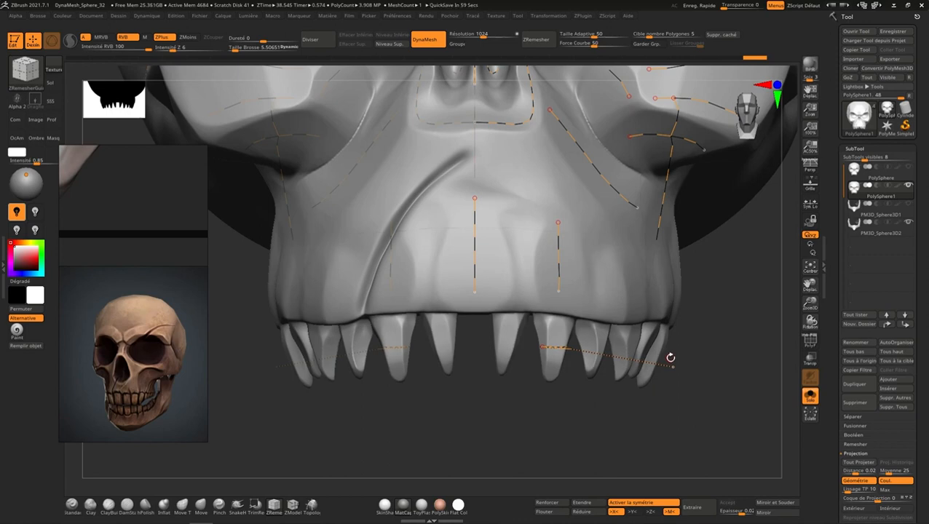
right_click_drag(702, 379, 655, 321)
key("ctrl+z")
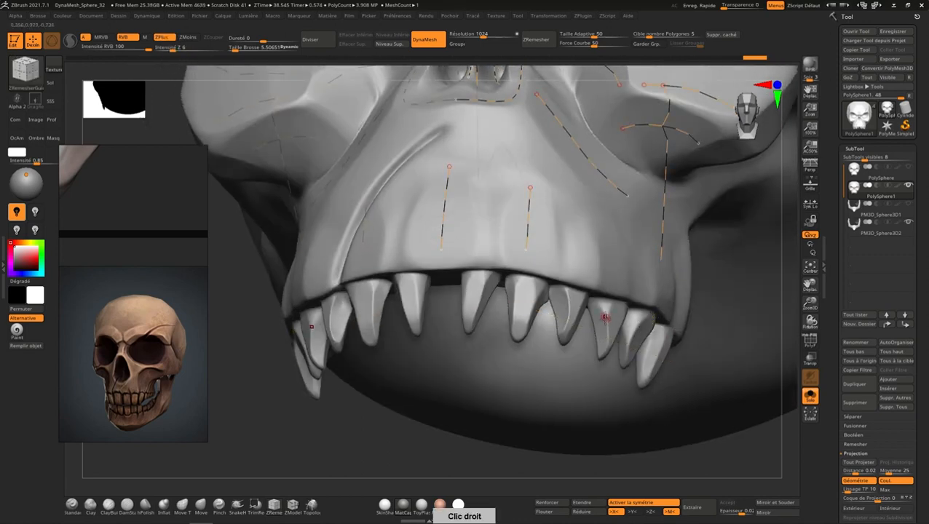
right_click_drag(678, 273, 720, 178)
left_click(514, 280)
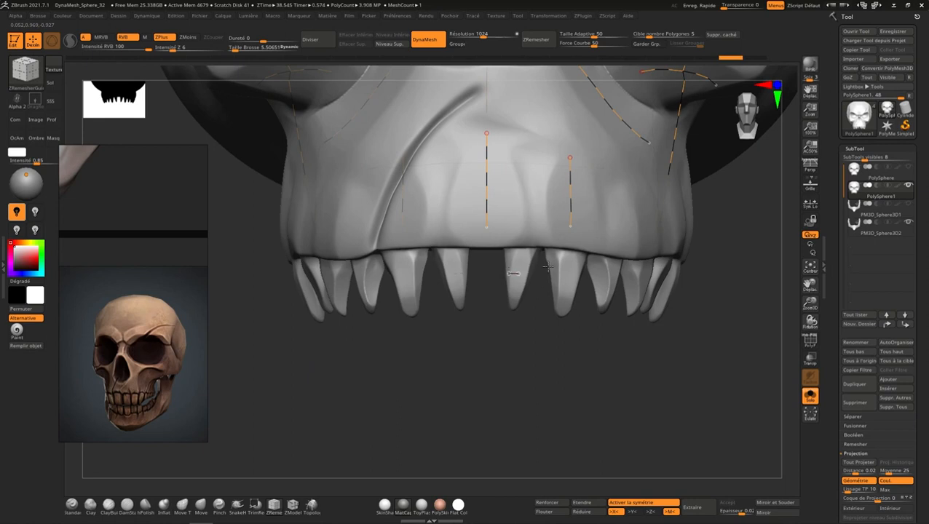
left_click_drag(548, 266, 549, 268)
left_click_drag(591, 277, 588, 289)
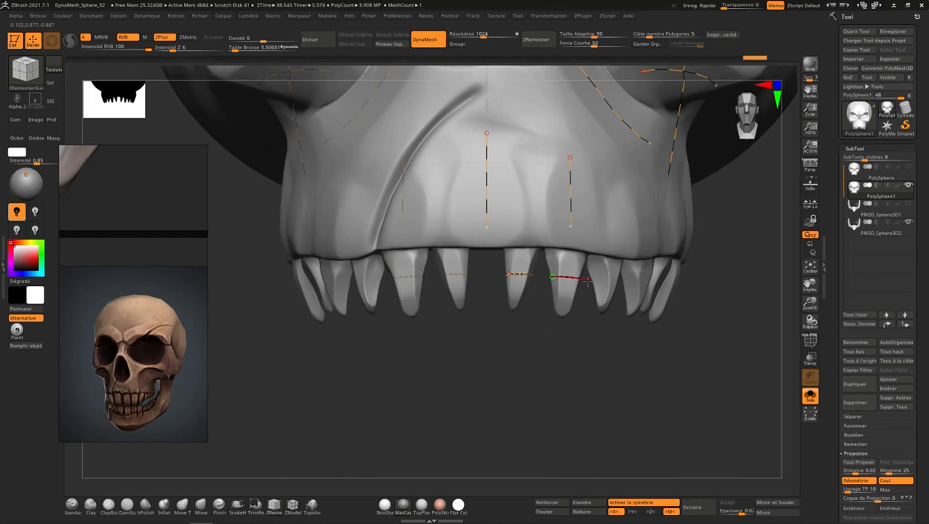
left_click_drag(587, 280, 588, 281)
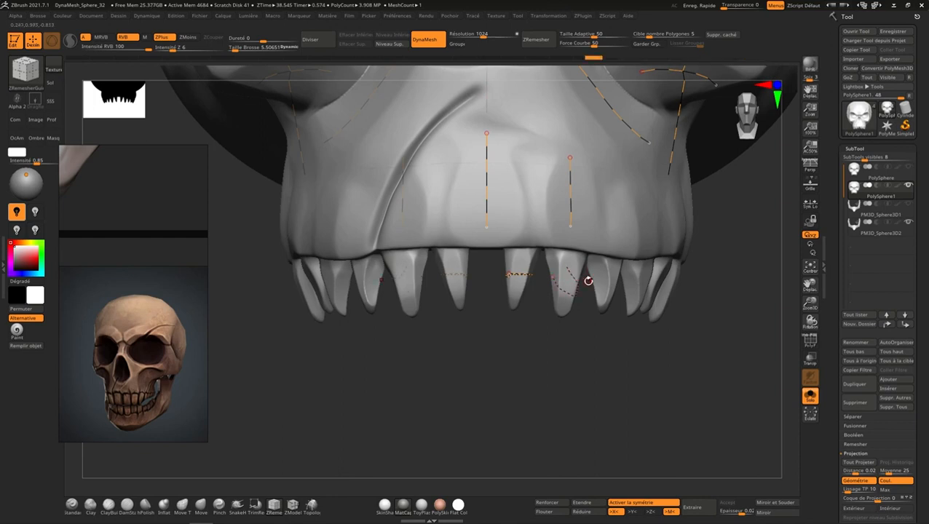
key("ctrl+z")
left_click_drag(556, 276, 587, 277)
mouse_move(587, 277)
left_mouse_down()
mouse_move(586, 289)
mouse_move(579, 287)
mouse_move(603, 251)
left_mouse_up()
key("ctrl+z")
key("ctrl+z")
Draw lengthwise guide curves down the four front teeth on one side, following both facets on the third and fourth.
left_click_drag(521, 254, 514, 297)
left_click_drag(568, 257, 563, 306)
left_click_drag(600, 273, 602, 299)
right_click_drag(624, 312, 564, 309)
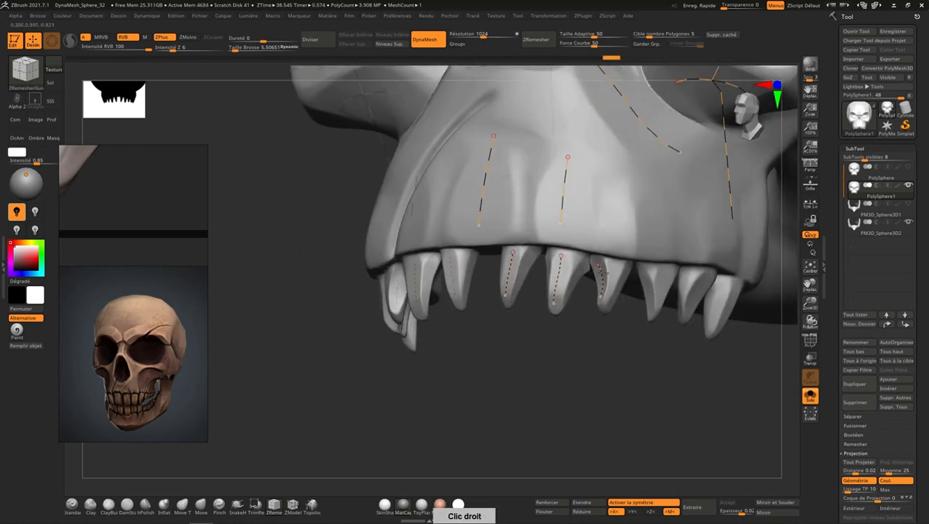
mouse_move(618, 265)
left_mouse_down()
mouse_move(605, 296)
mouse_move(645, 287)
mouse_move(650, 313)
left_mouse_up()
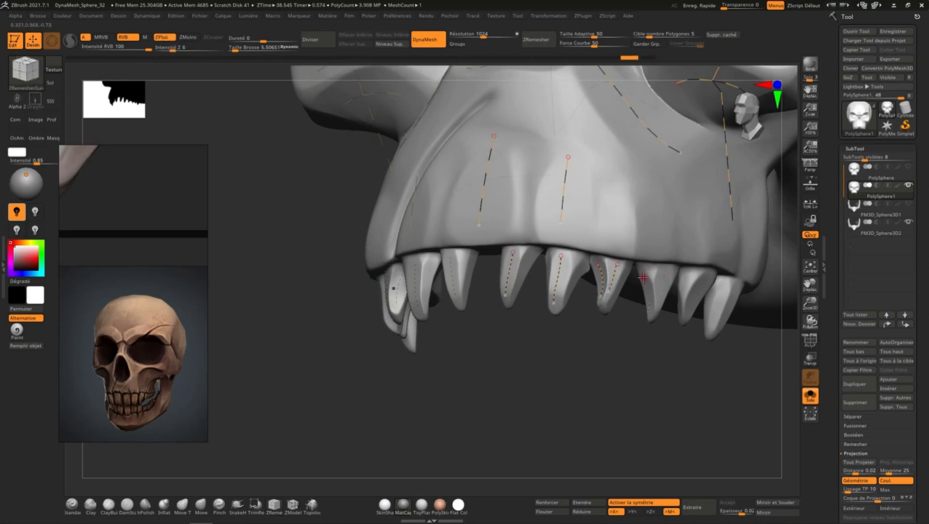
left_click_drag(664, 269, 657, 300)
Draw two lengthwise guide curves on each of the two rearmost teeth.
left_click_drag(691, 272, 684, 294)
right_click_drag(705, 293, 676, 291)
left_click_drag(701, 277, 686, 309)
left_click_drag(729, 283, 712, 323)
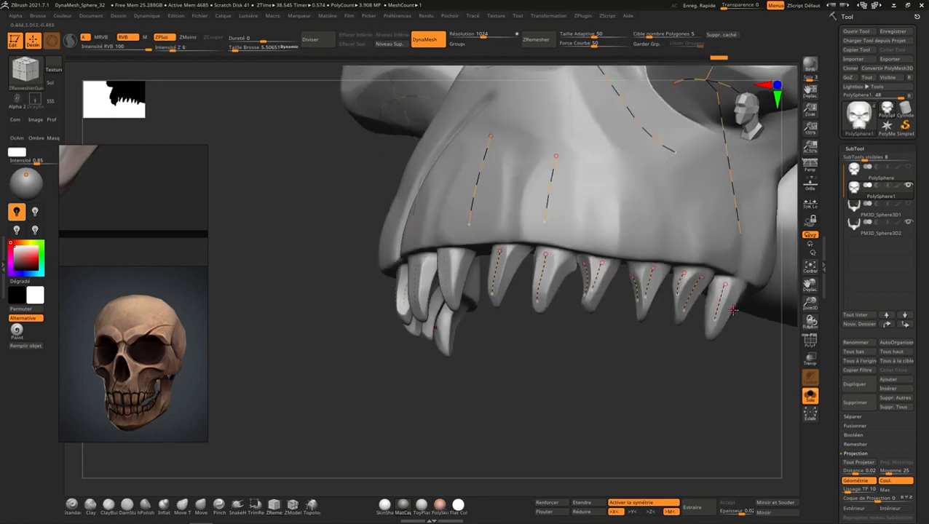
right_click_drag(727, 316, 698, 314)
left_click_drag(737, 286, 721, 327)
Set the ZRemesher target polygon count to 1 and run ZRemesher on the skull.
right_click_drag(721, 328, 758, 142)
left_click_drag(741, 124, 759, 118)
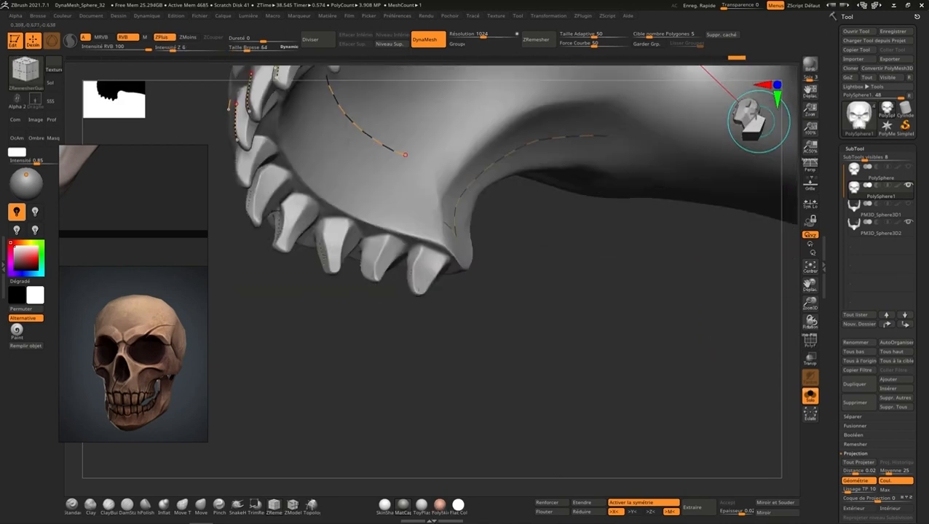
right_click_drag(680, 261, 743, 117, "ctrl")
left_click_drag(743, 117, 748, 124)
right_click_drag(657, 236, 605, 466, "alt")
mouse_move(753, 120)
left_mouse_down()
mouse_move(759, 133)
mouse_move(754, 109)
left_mouse_up()
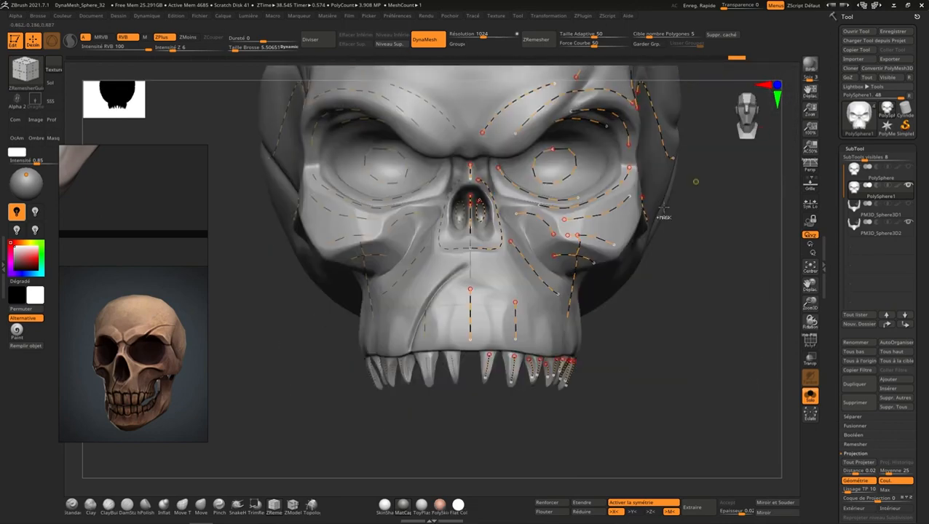
right_click_drag(655, 227, 651, 248, "ctrl")
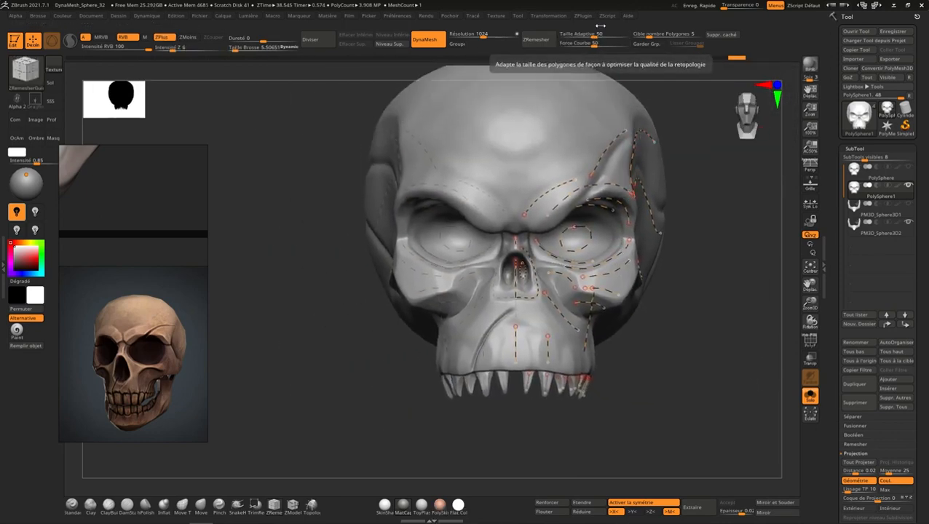
left_click(679, 31)
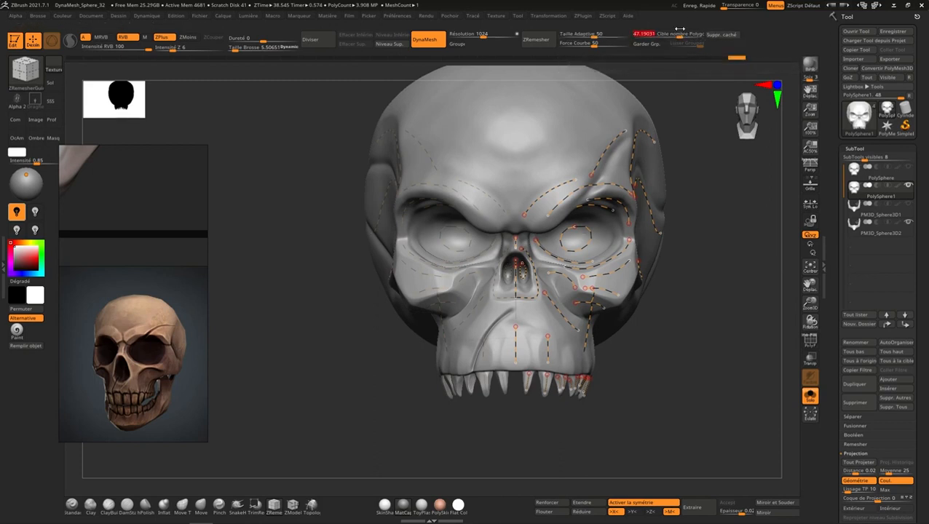
type("1")
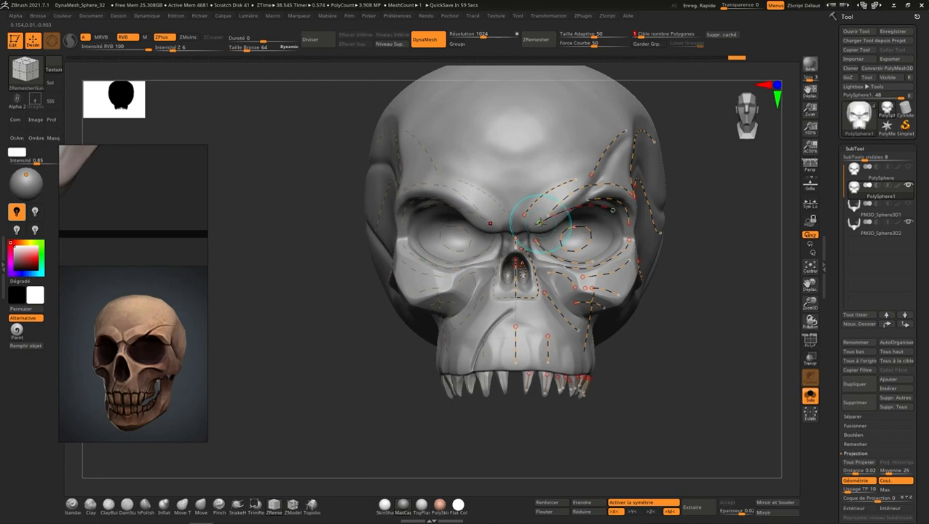
left_click(543, 40)
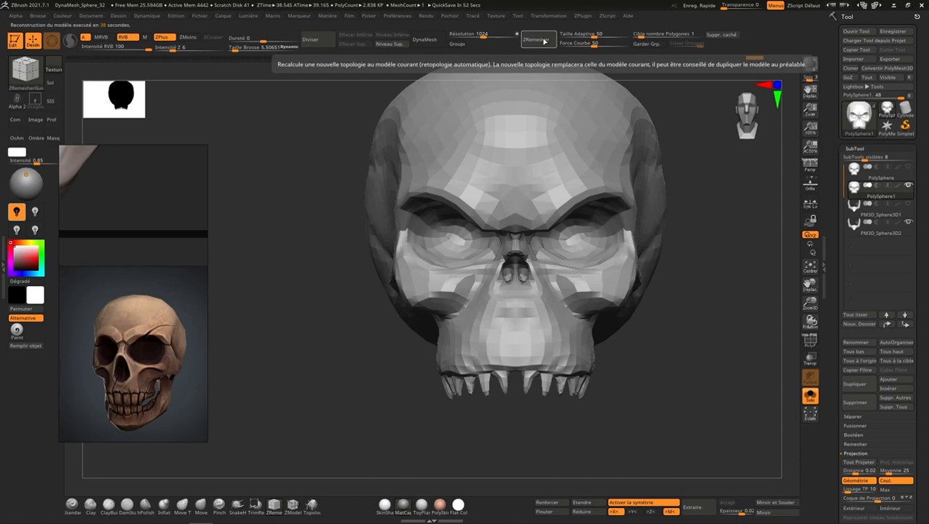
Display the skull's polygon wireframe and examine the new topology.
left_click(811, 341)
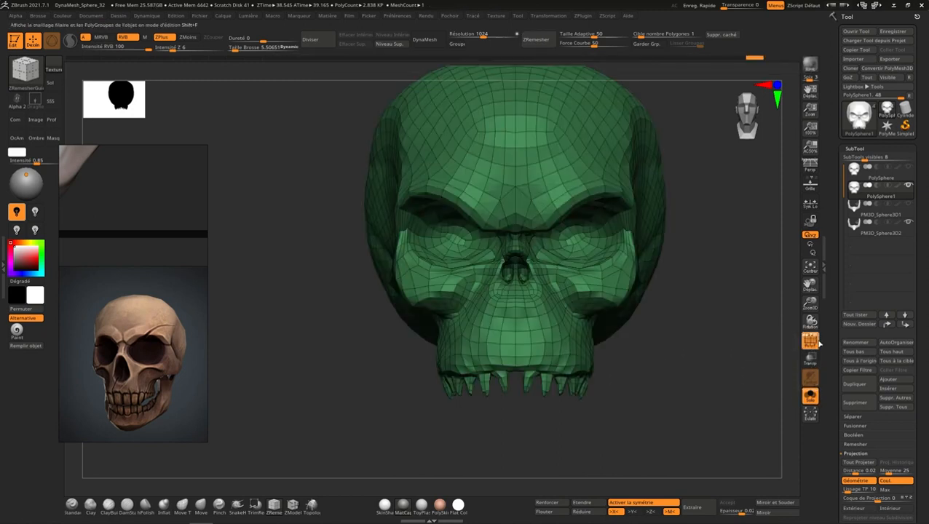
right_click_drag(616, 264, 593, 246)
left_click(751, 113)
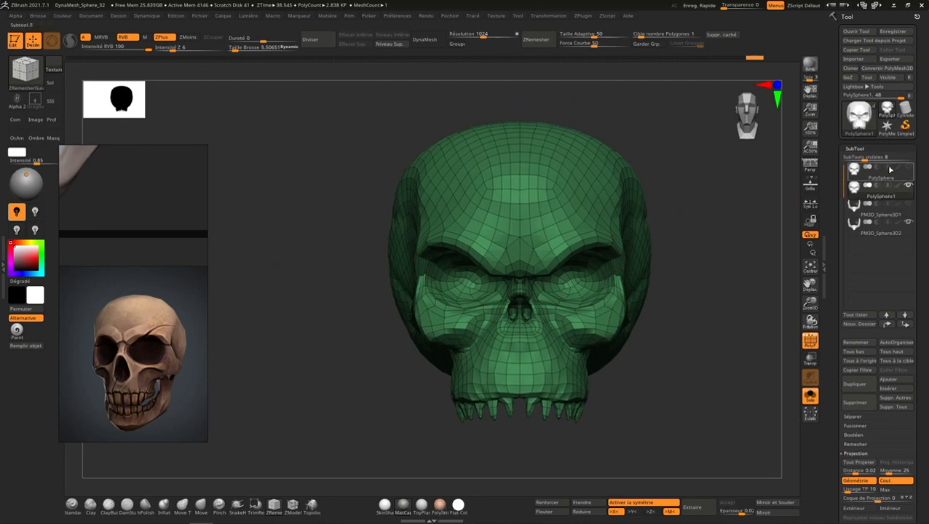
mouse_move(891, 173)
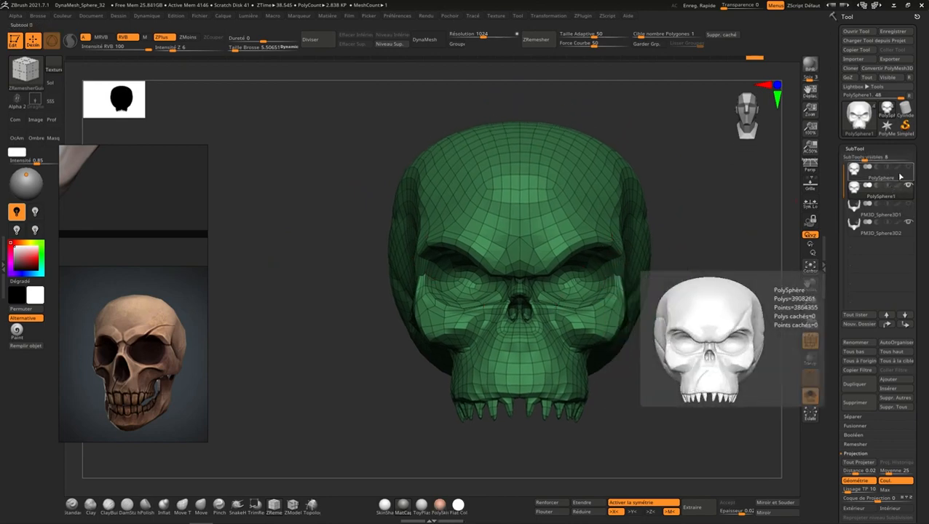
Subdivide the remeshed PolySphere1 skull once, show only the original PolySphere as projection source, and project its detail onto the skull.
key("ctrl+d")
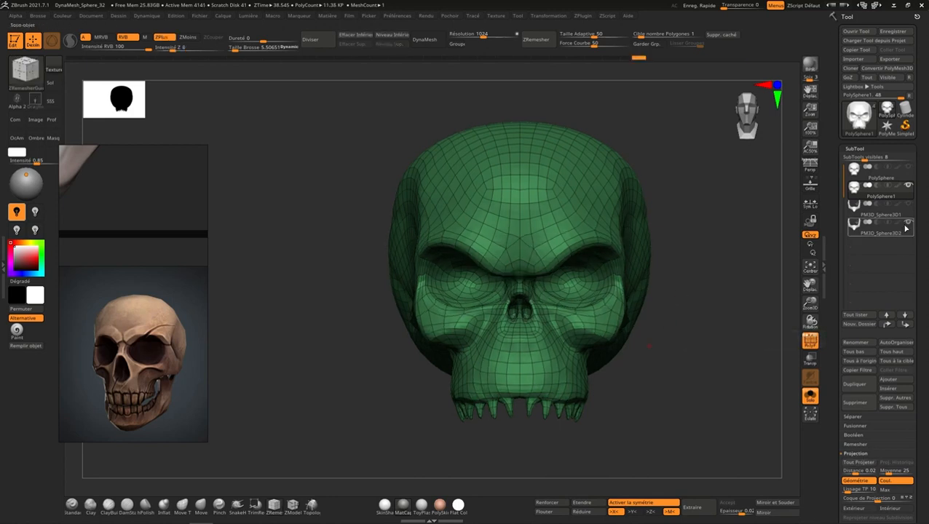
left_click(908, 169)
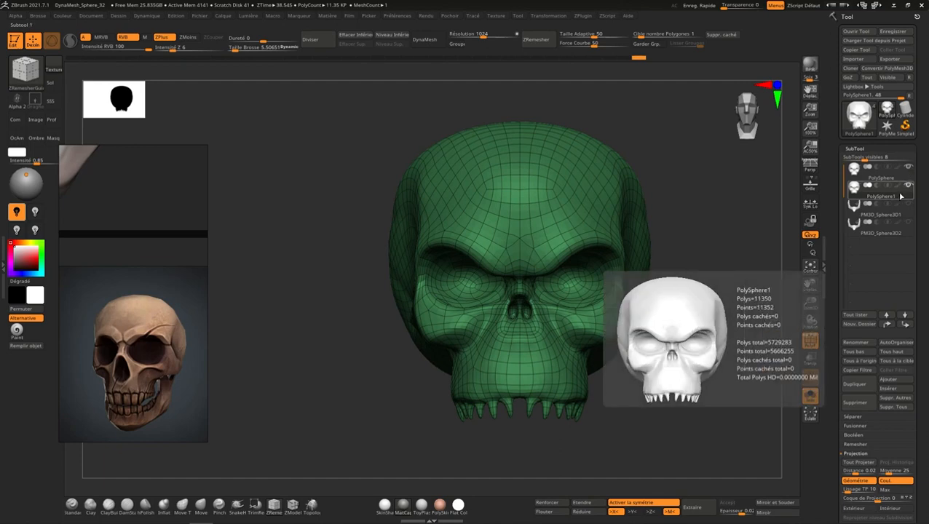
left_click(861, 464)
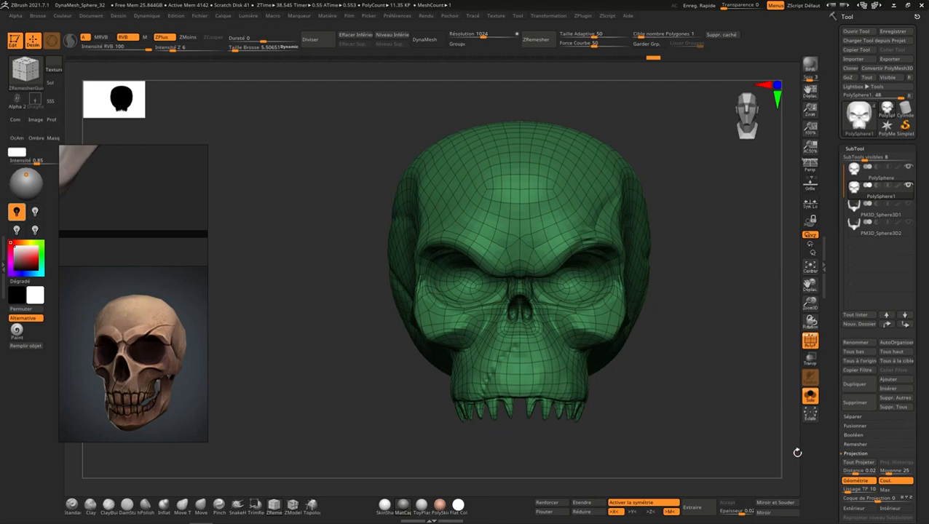
Subdivide the PolySphere1 skull two more times, projecting the original sculpt's detail after each subdivision.
key("ctrl")
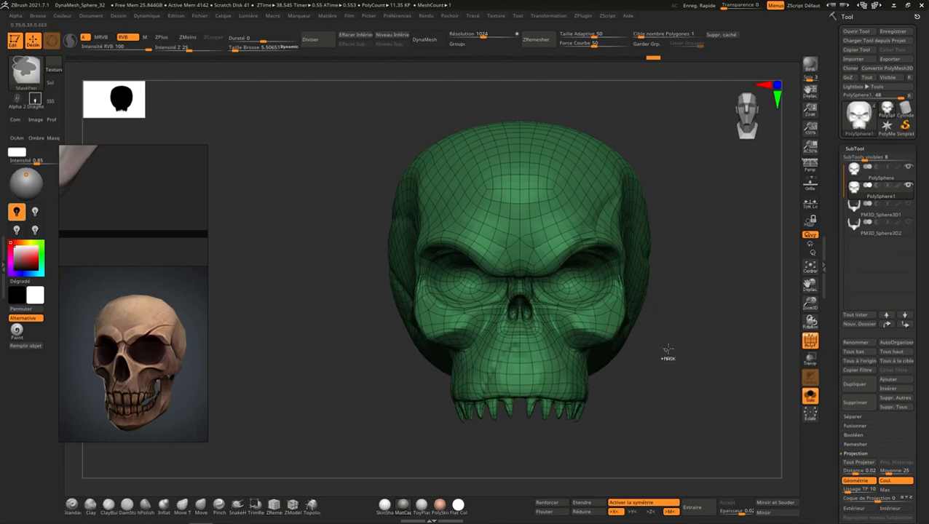
left_click(859, 463)
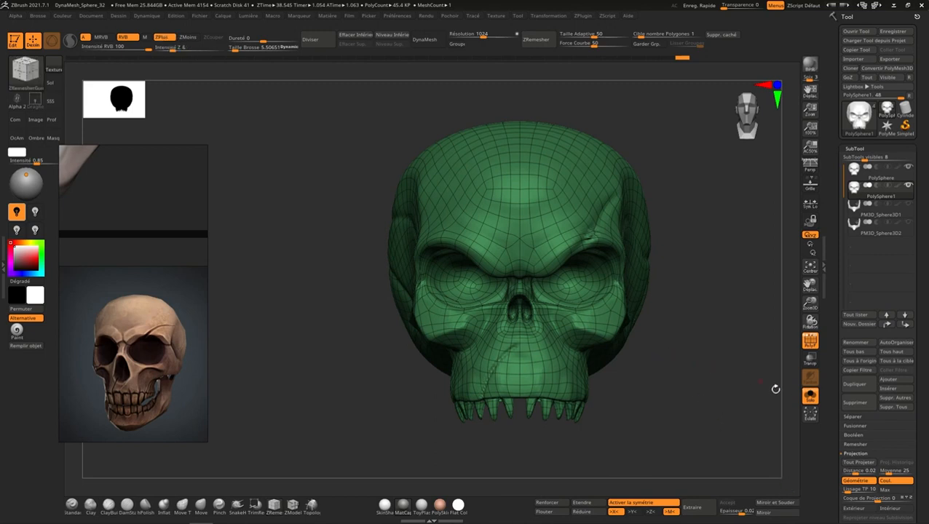
left_click(856, 462)
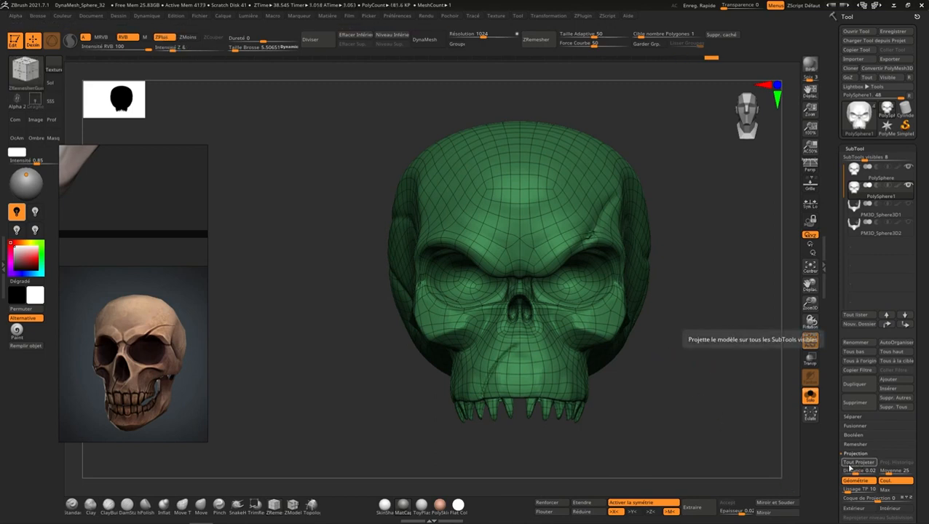
Enlarge the brush to about 48 and smooth the projection artifacts on the outer eye socket edge and the brow scar.
right_click_drag(602, 231, 602, 280, "ctrl")
key("s")
left_click_drag(603, 280, 610, 280)
right_click_drag(677, 273, 624, 279)
key("shift")
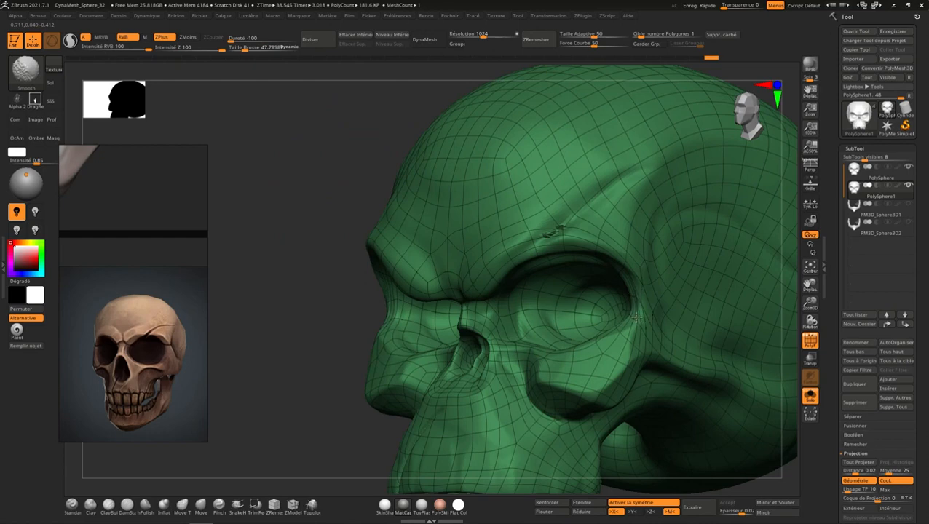
left_click_drag(636, 317, 634, 312, "shift")
right_click_drag(616, 309, 638, 306)
left_click_drag(633, 301, 626, 280, "shift")
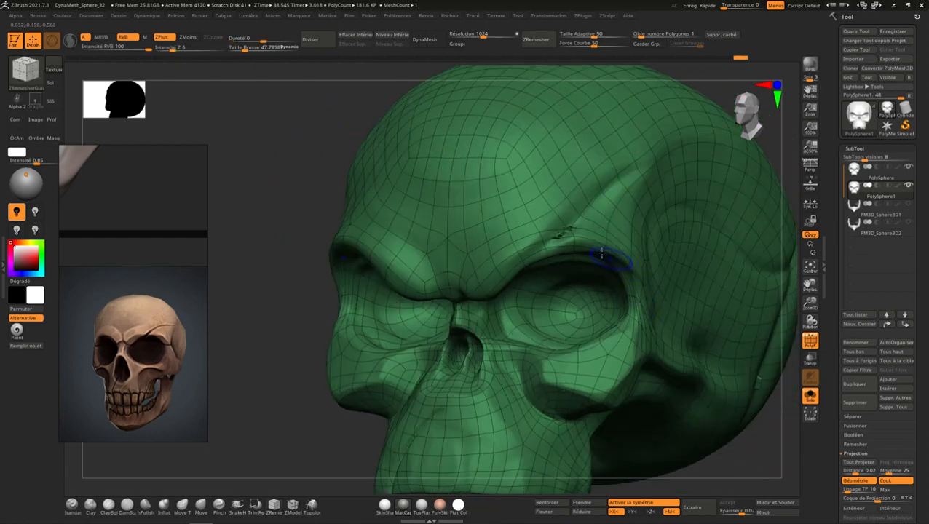
mouse_move(562, 237)
left_mouse_down("shift")
mouse_move(576, 218)
mouse_move(551, 243)
mouse_move(578, 212)
left_mouse_up("shift")
right_click_drag(578, 213, 688, 216)
right_click_drag(489, 401, 759, 281)
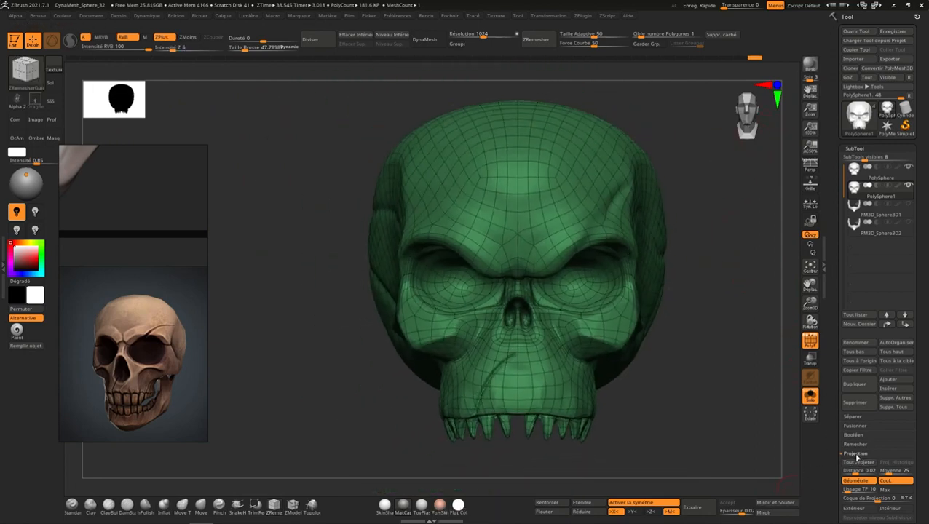
Reproject the original detail onto the smoothed skull, subdivide it once more and project again at the new level.
left_click(856, 462)
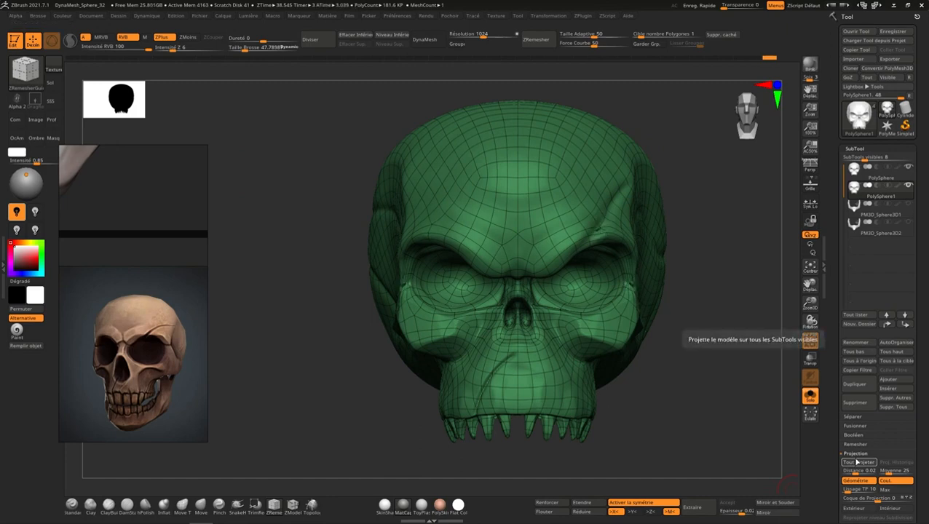
key("shift")
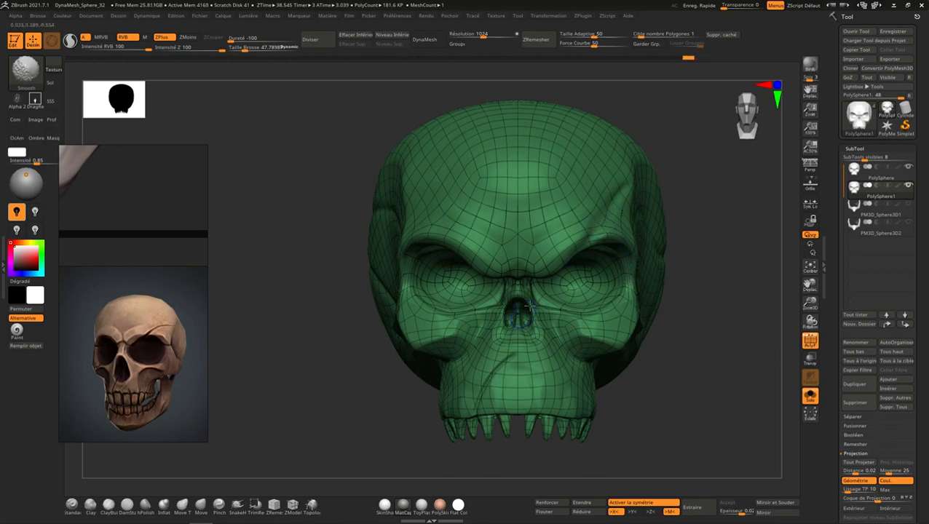
key("ctrl")
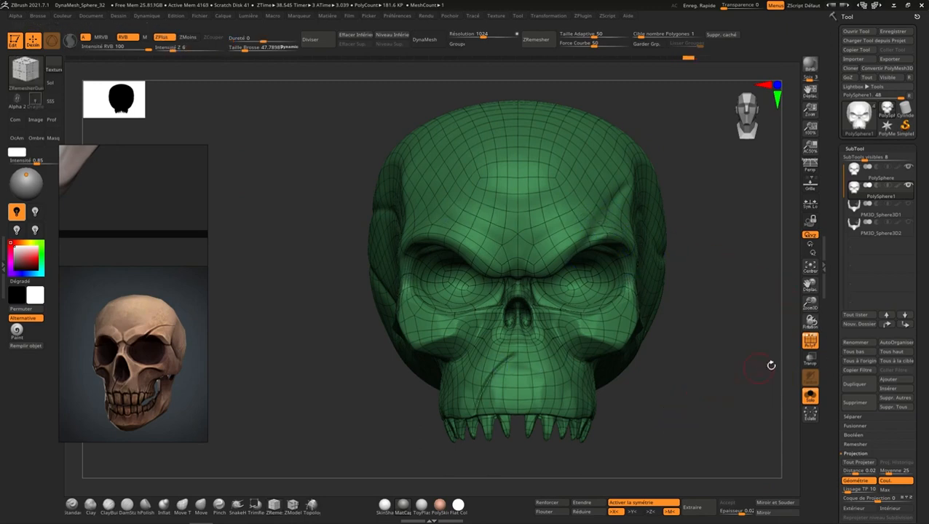
left_click(858, 463)
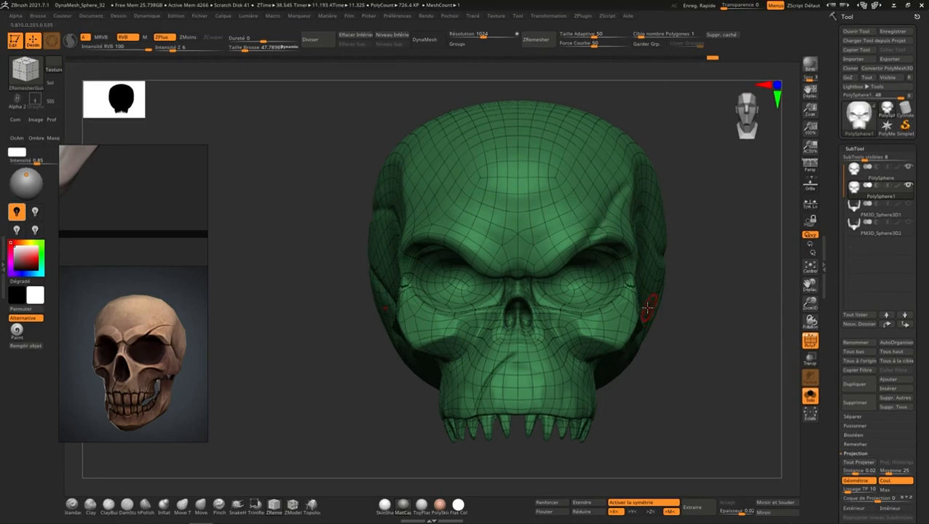
Smooth the remaining artifact on the outer eye socket edge and check the projected face from several angles.
right_click_drag(647, 307, 622, 295)
left_click_drag(637, 292, 637, 285, "shift")
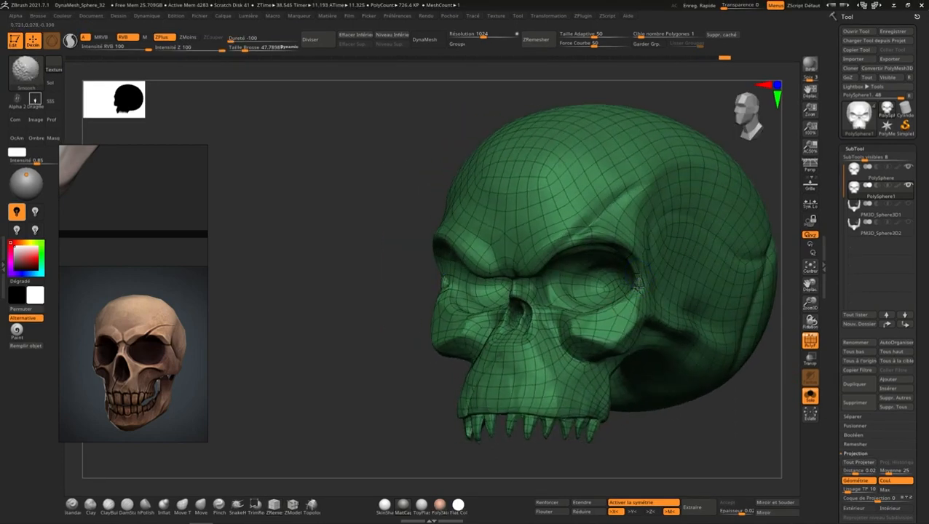
mouse_move(639, 278)
right_mouse_down()
mouse_move(626, 276)
mouse_move(656, 266)
mouse_move(643, 338)
mouse_move(636, 277)
right_mouse_up()
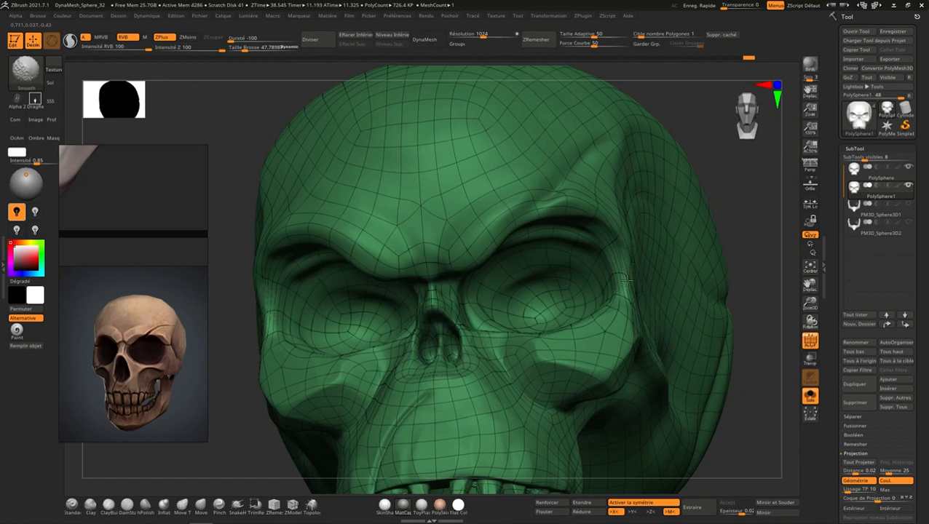
right_click_drag(624, 280, 739, 174)
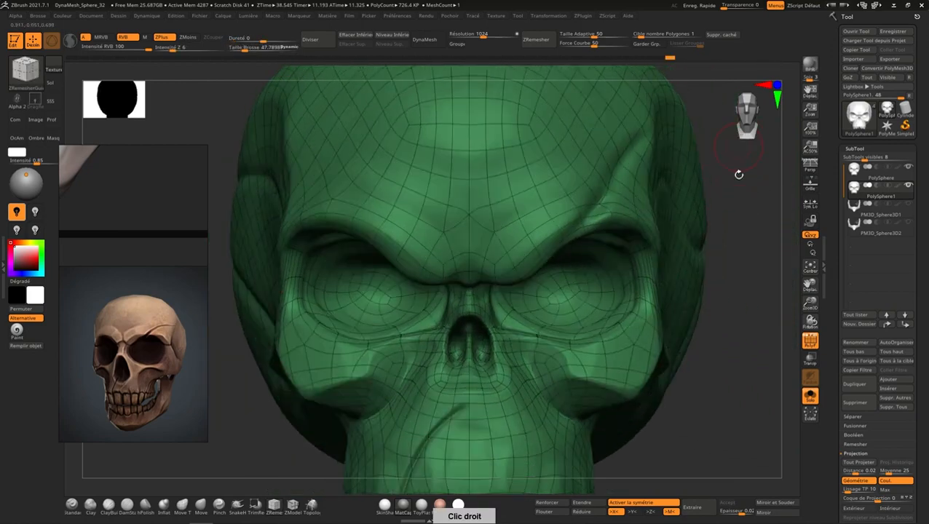
right_click_drag(713, 308, 687, 268, "ctrl")
mouse_move(701, 318)
right_mouse_down()
mouse_move(724, 316)
mouse_move(703, 317)
right_mouse_up()
right_click_drag(658, 207, 634, 263)
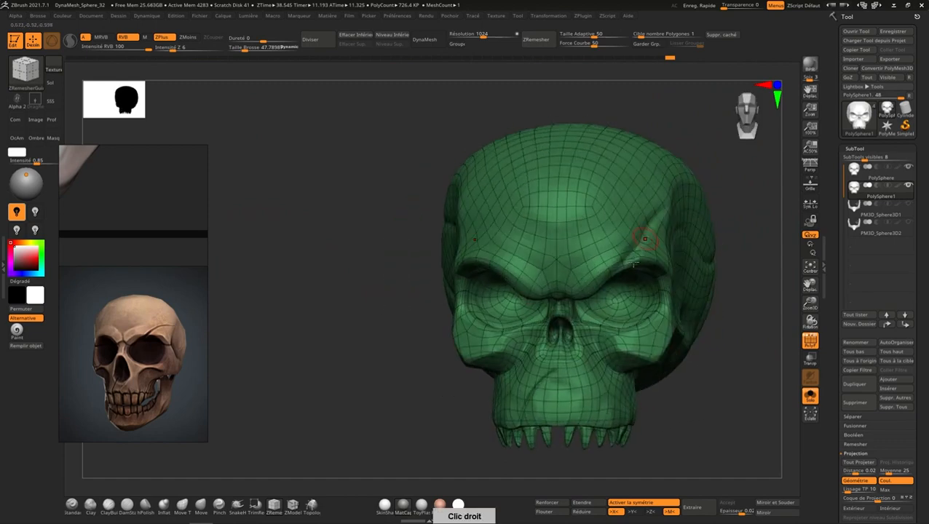
right_click_drag(593, 369, 637, 340)
left_click(749, 131)
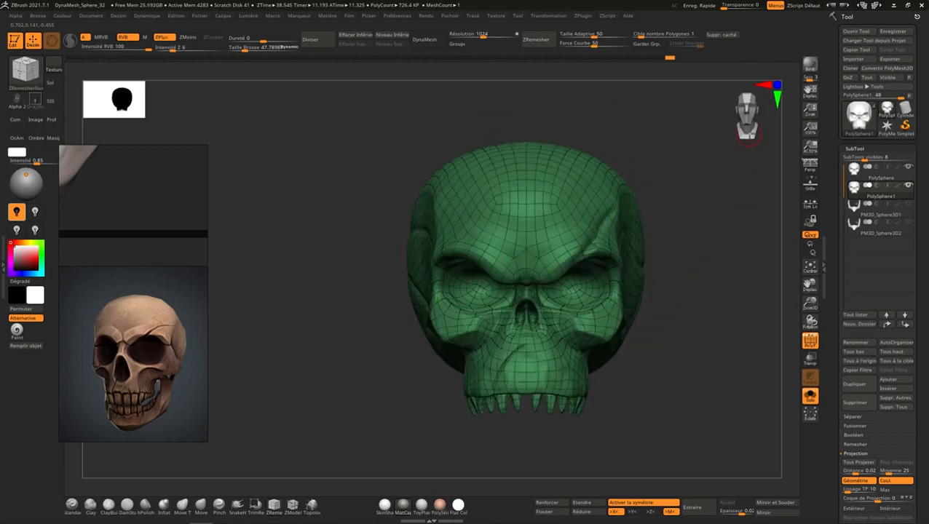
Delete the original high-resolution PolySphere subtool.
left_click(889, 178)
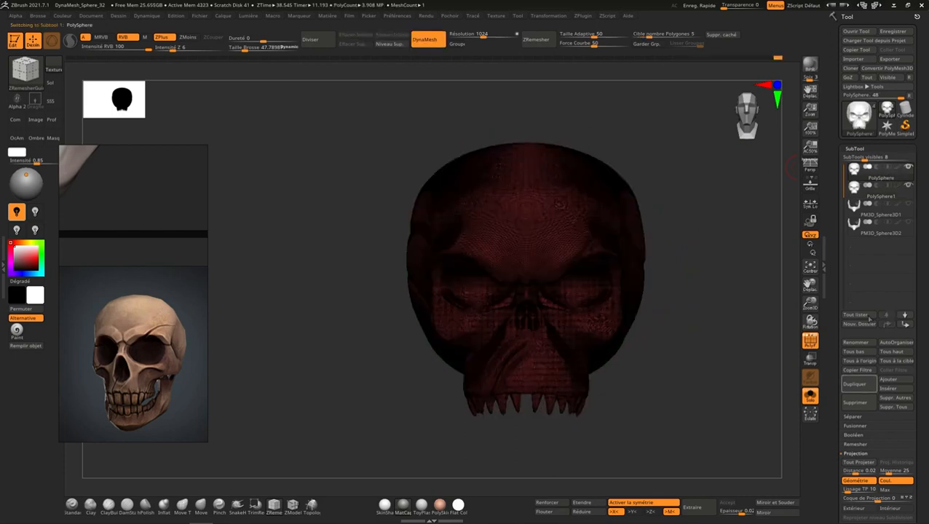
left_click(861, 406)
left_click(755, 423)
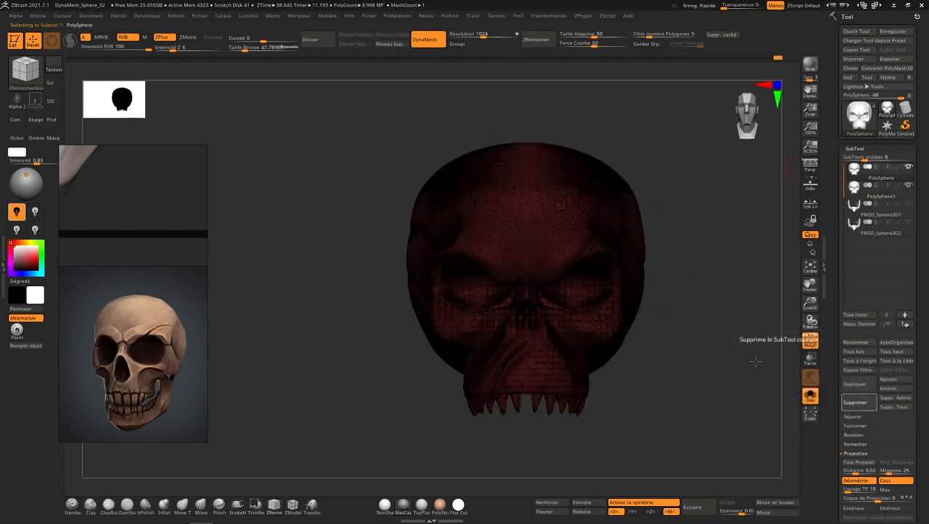
Hide the wireframe and inspect the projected skull's face and teeth at lower and higher subdivision levels.
mouse_move(608, 373)
right_mouse_down()
mouse_move(590, 350)
mouse_move(544, 382)
right_mouse_up()
key("shift")
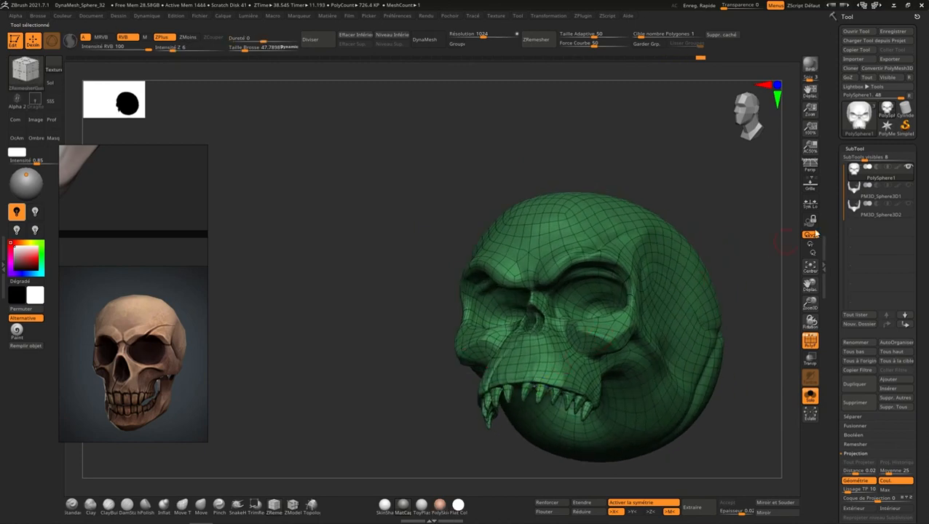
left_click(810, 339)
right_click_drag(632, 353, 616, 437)
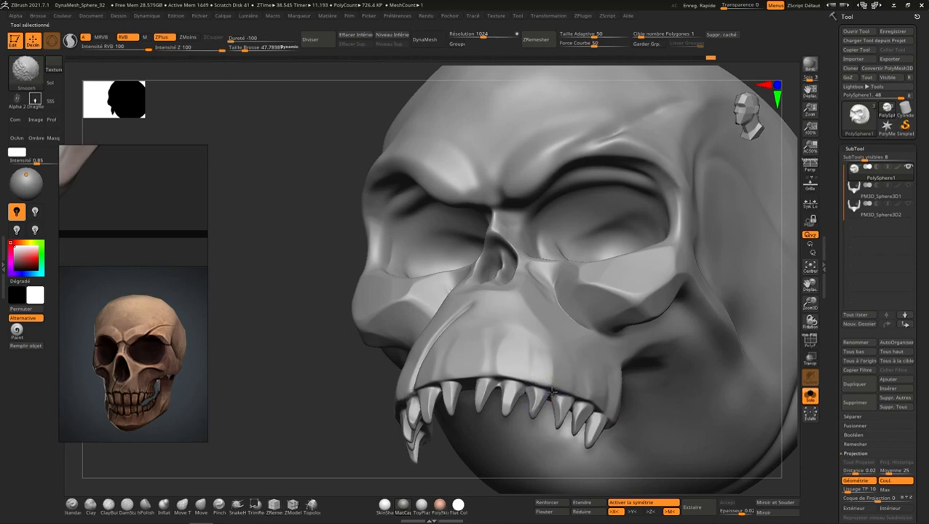
mouse_move(574, 384)
right_mouse_down()
mouse_move(564, 359)
mouse_move(572, 393)
right_mouse_up()
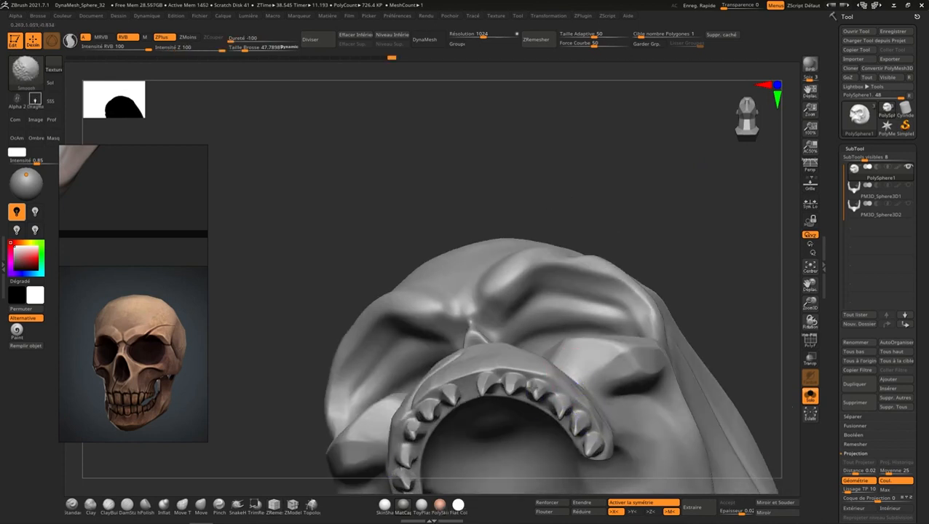
right_click_drag(508, 373, 527, 153)
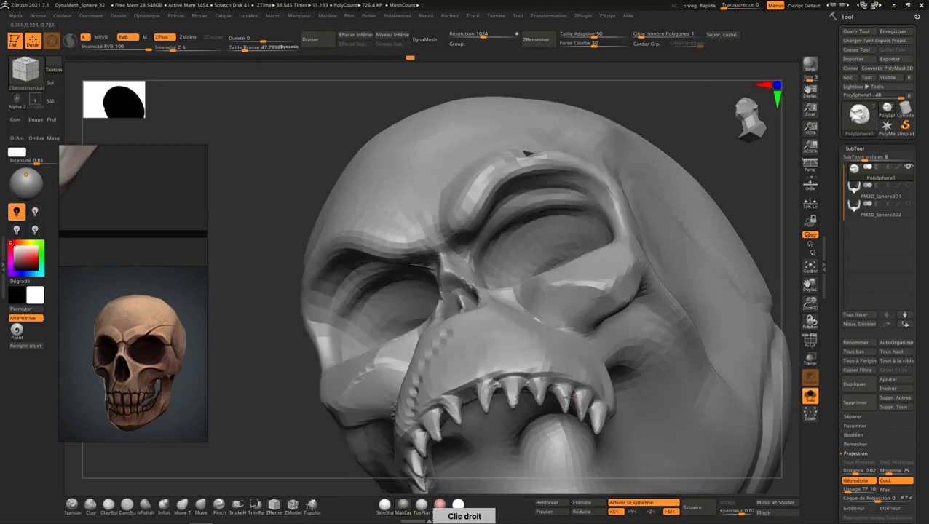
right_click_drag(574, 396, 577, 438)
right_click_drag(752, 133, 748, 179, "shift")
right_click_drag(628, 390, 631, 309, "ctrl")
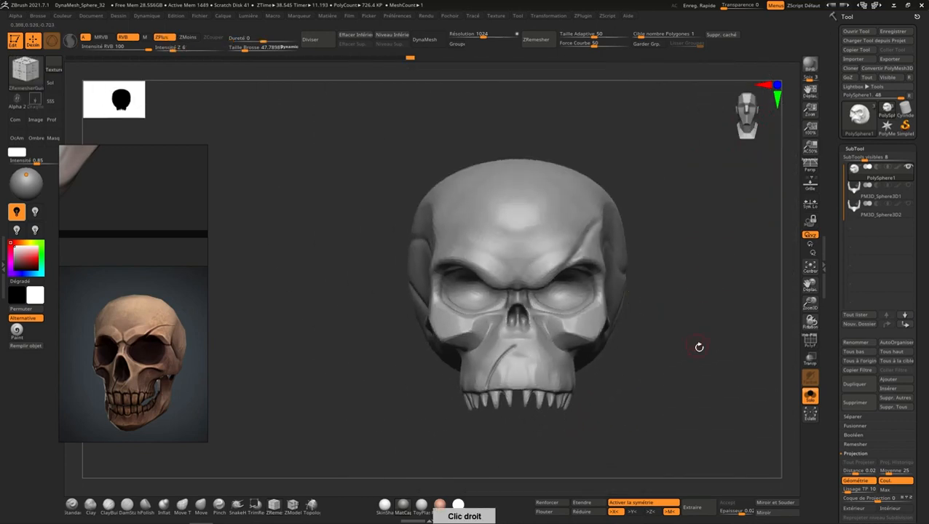
Run ZRemesher on the PM3D_Sphere3D2 jaw subtool with a target polygon count of 1 and display its wireframe.
left_click(896, 218)
right_click_drag(685, 273, 706, 257)
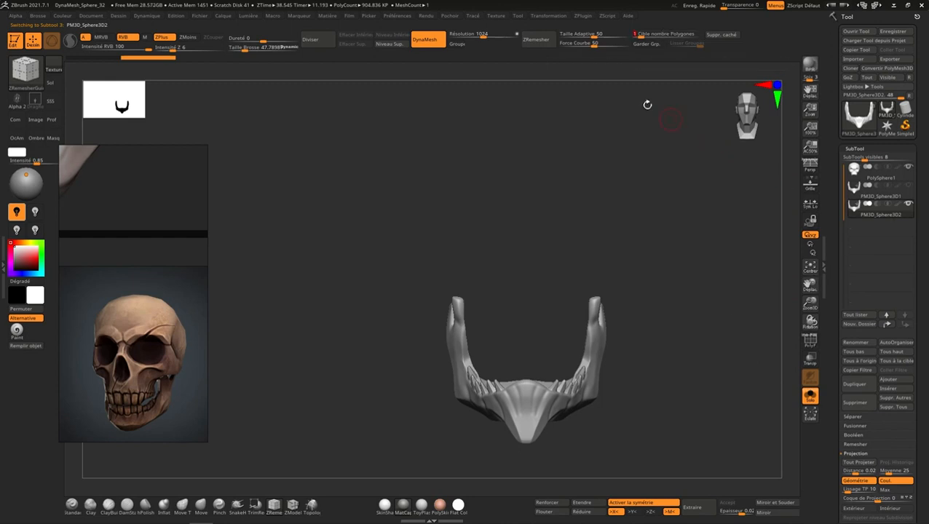
left_click(539, 39)
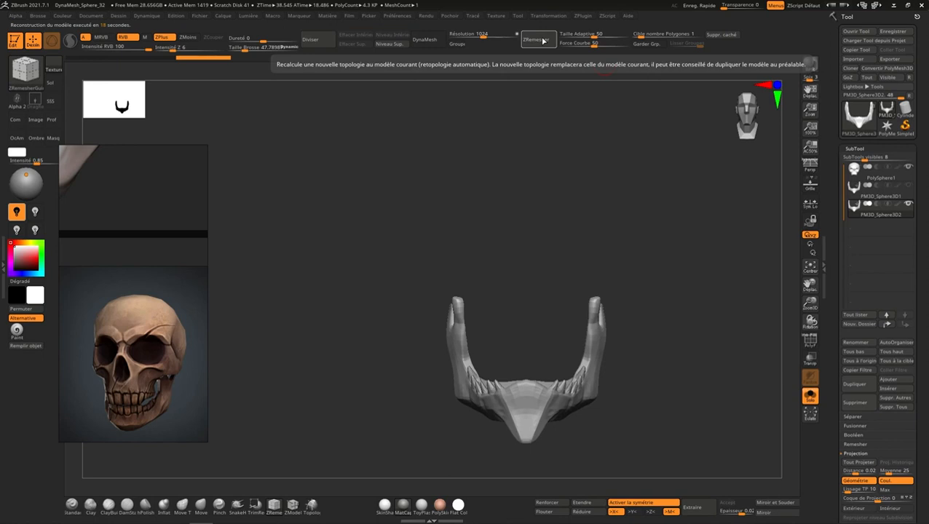
left_click(809, 340)
right_click_drag(639, 344, 753, 159)
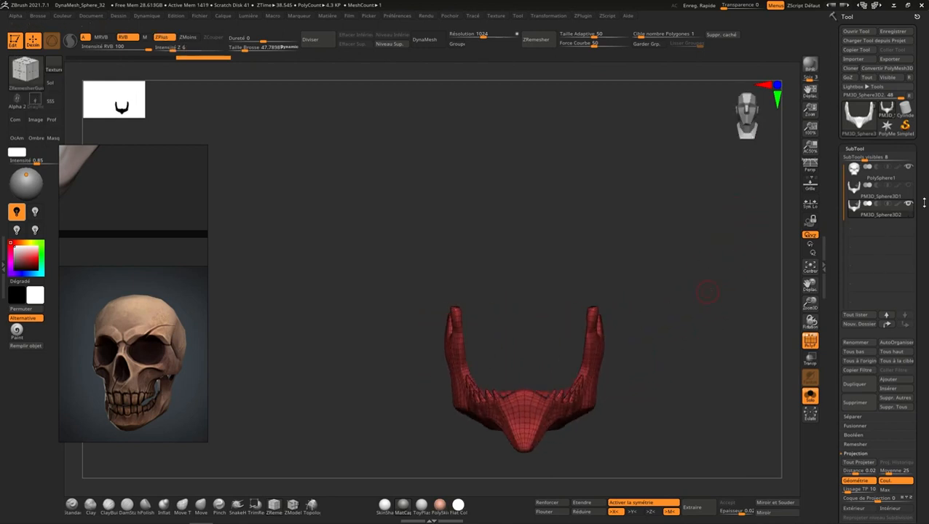
Hide the PolySphere1 skull, show the original PM3D_Sphere3D1 jaw, and isolate the remeshed PM3D_Sphere3D2 jaw.
left_click(809, 396)
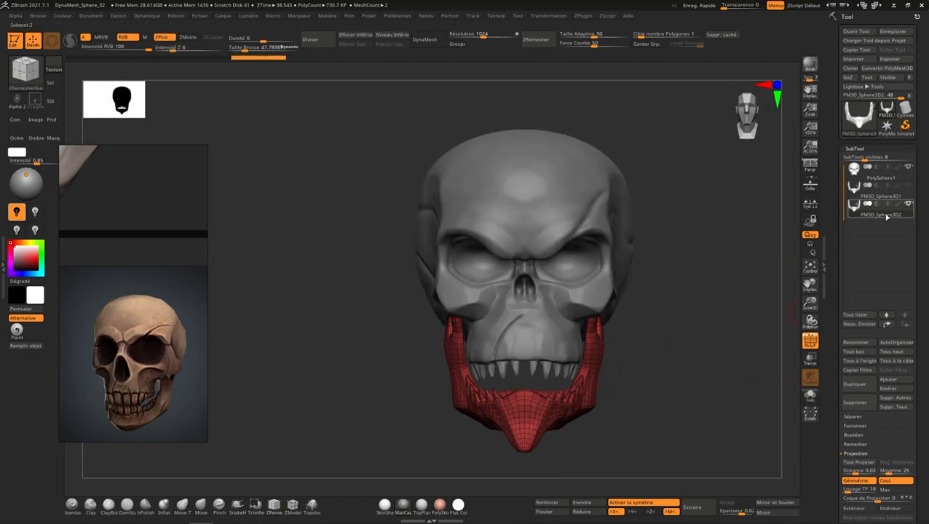
left_click(909, 169)
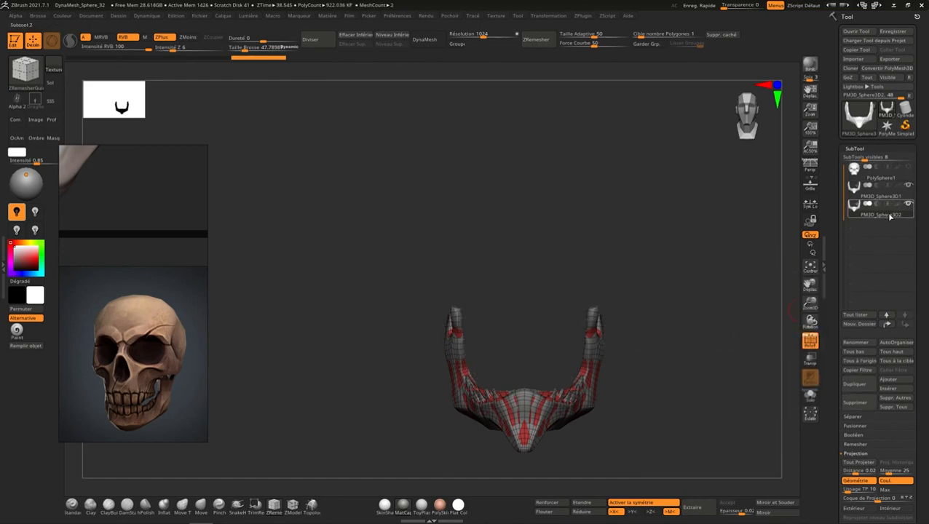
left_click(811, 396)
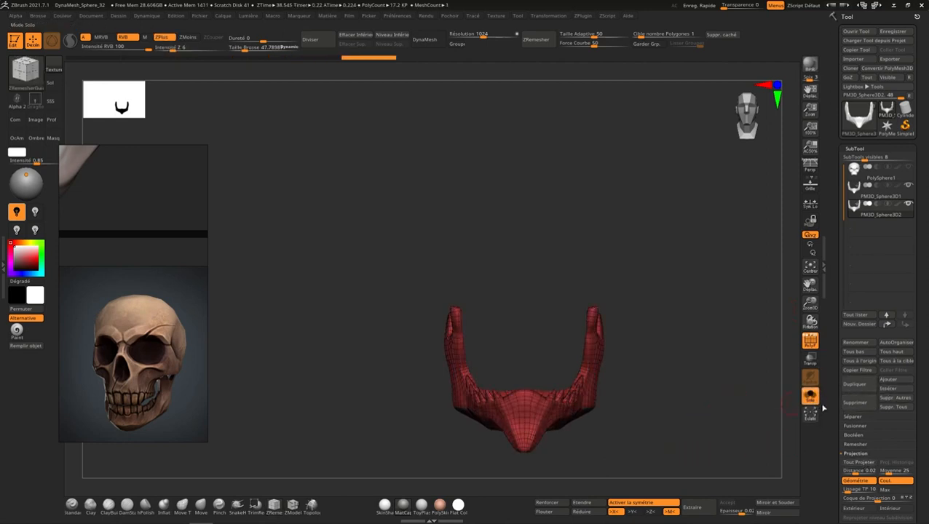
Subdivide the remeshed jaw up to 1.1 million polygons, projecting the original jaw's detail onto it between subdivisions and at the highest level.
left_click(860, 463)
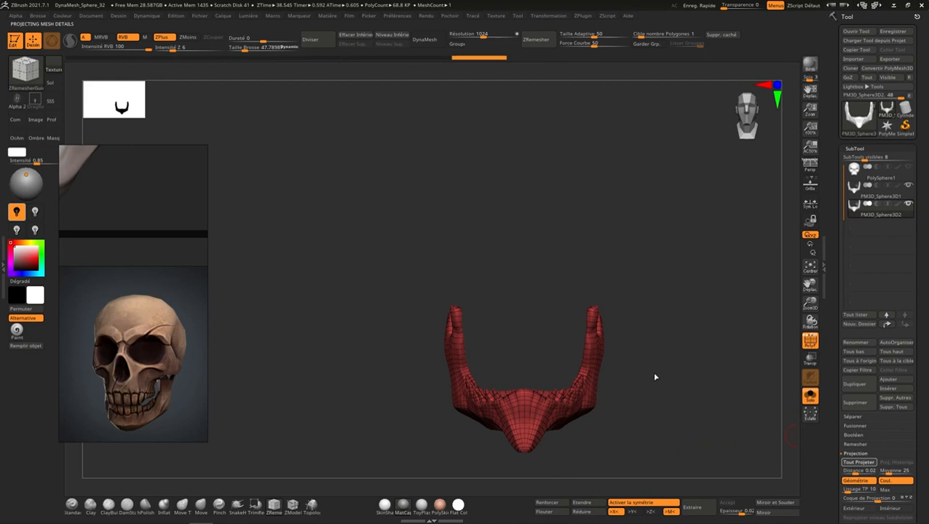
key("ctrl+d")
key("ctrl+d")
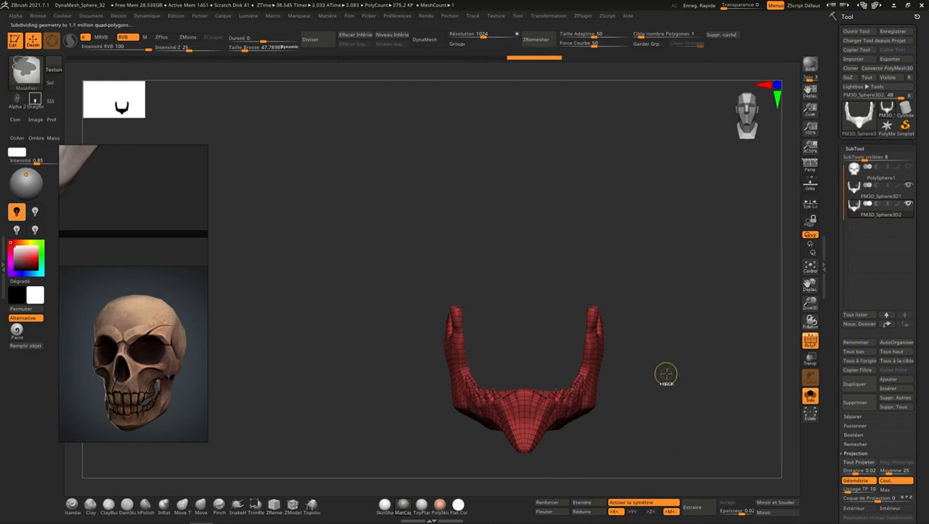
left_click(858, 463)
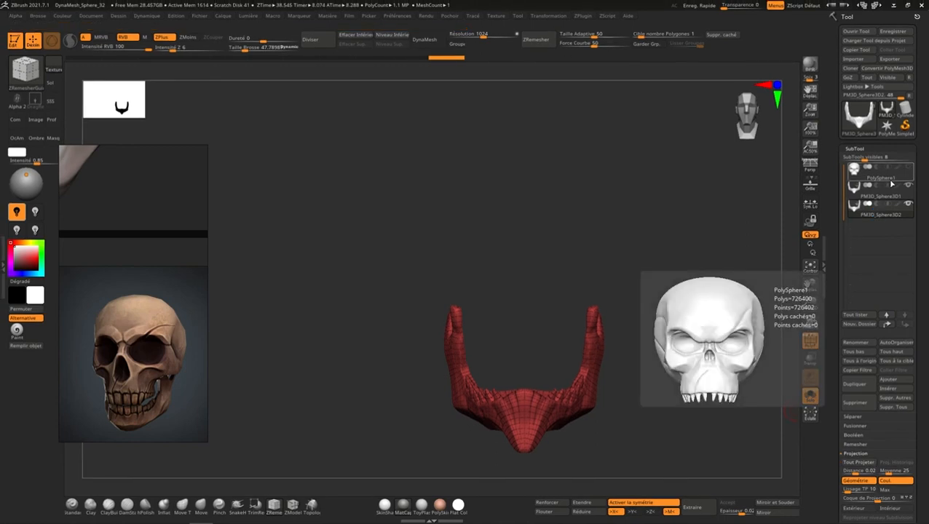
Delete the original PM3D_Sphere3D1 jaw subtool.
left_click(888, 198)
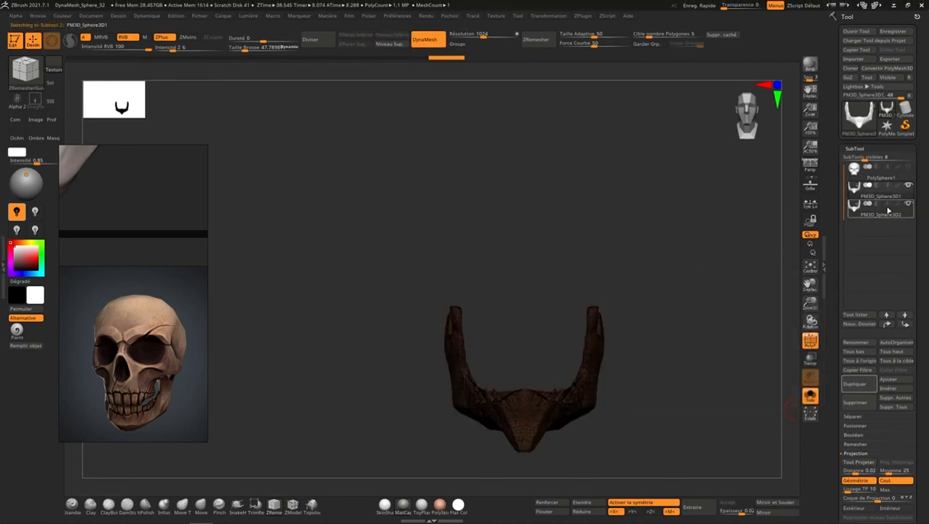
left_click(855, 402)
left_click(752, 422)
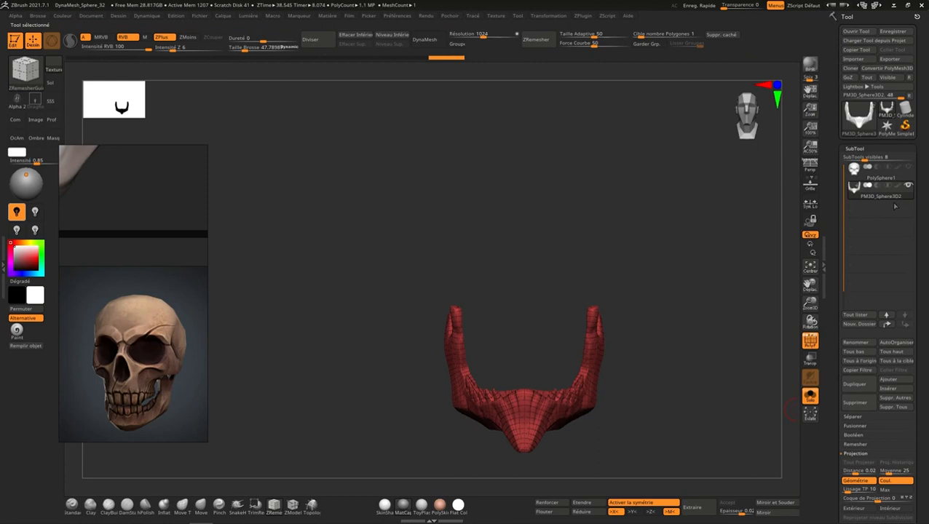
Turn off solo and wireframe, show the PolySphere1 skull with the remeshed jaw, and view both from the side and front.
left_click(811, 396)
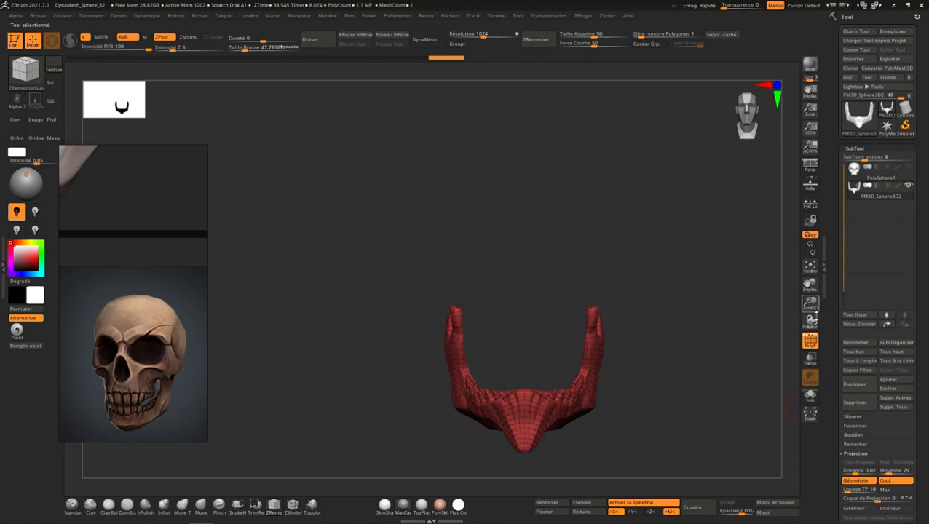
left_click(810, 340)
left_click(908, 167)
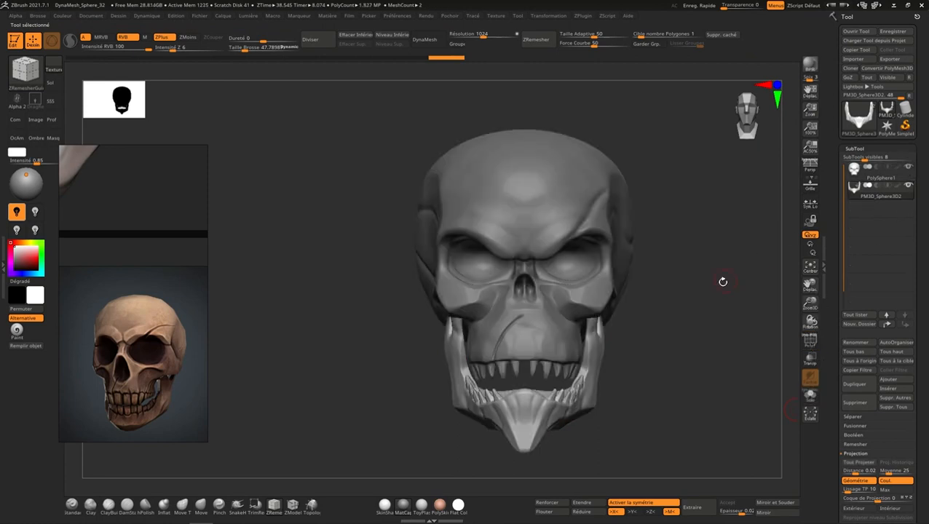
left_click_drag(755, 128, 735, 123)
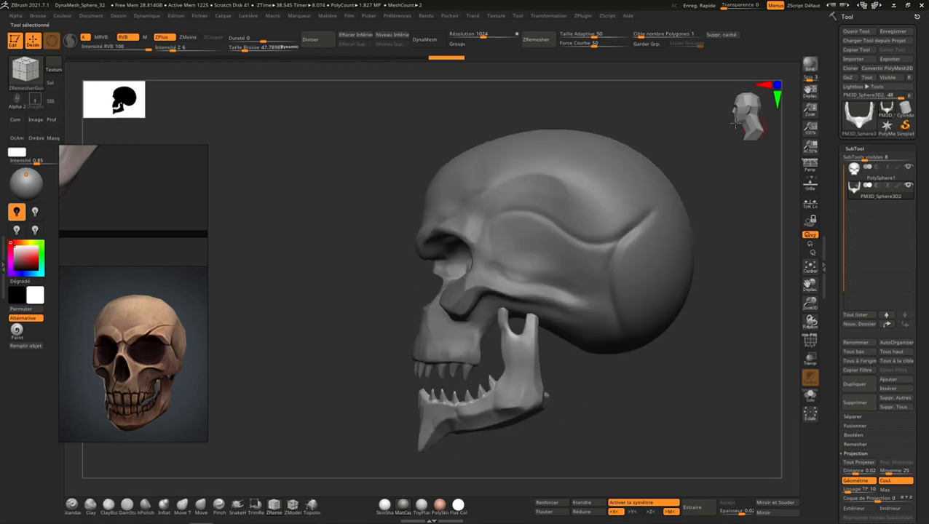
left_click(827, 271)
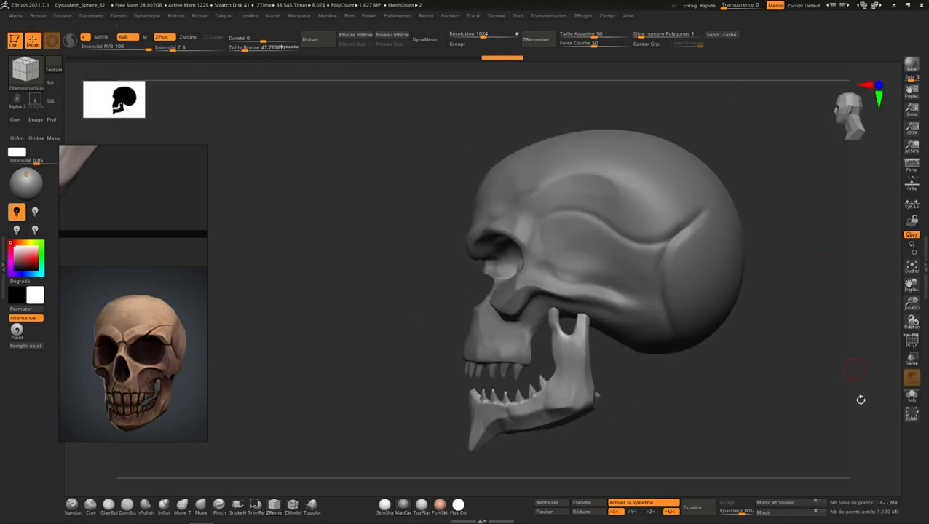
left_click(920, 263)
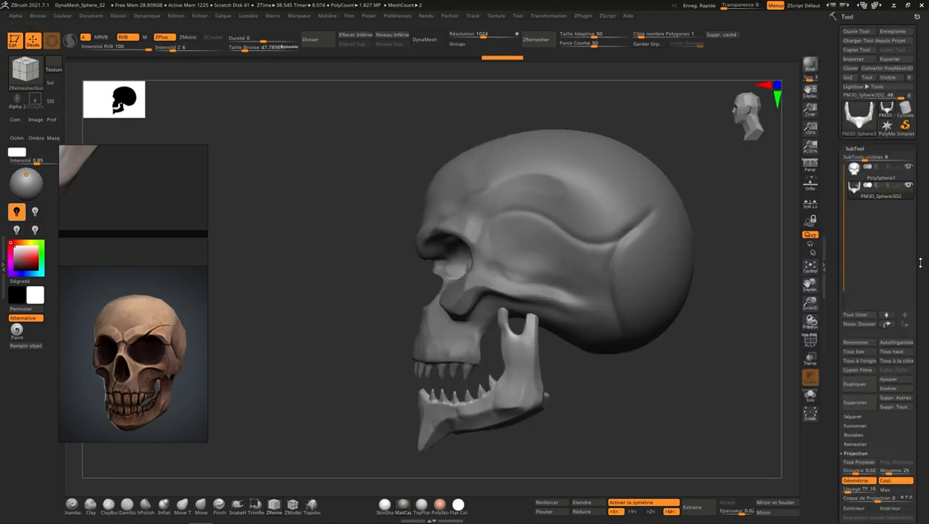
right_click_drag(638, 314, 684, 219)
right_click_drag(594, 292, 607, 330, "alt")
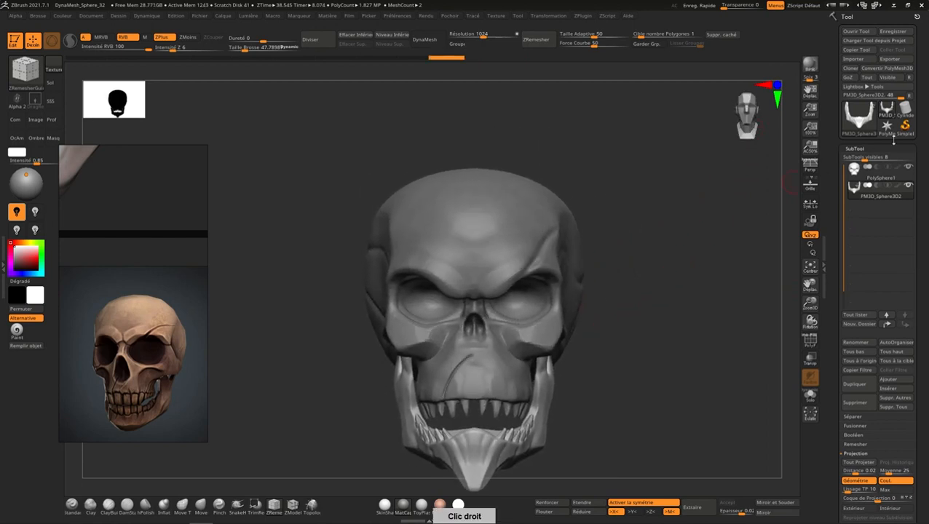
Rename the PolySphere1 skull subtool as SM_CraneHaut_low.
mouse_move(881, 177)
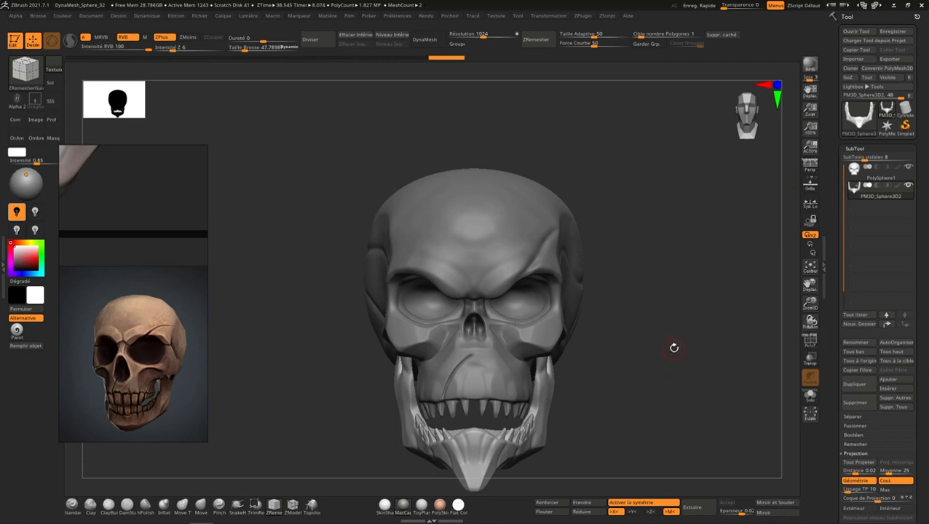
left_click(888, 178)
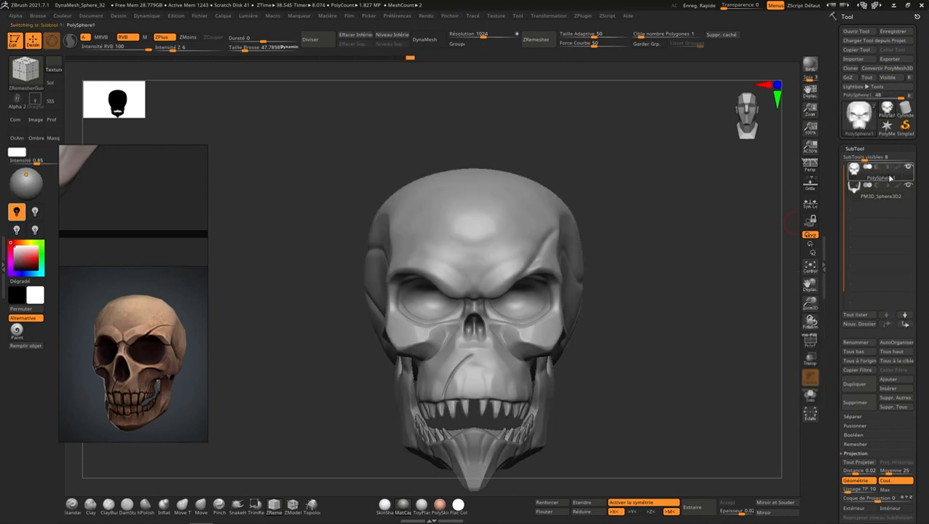
left_click(865, 341)
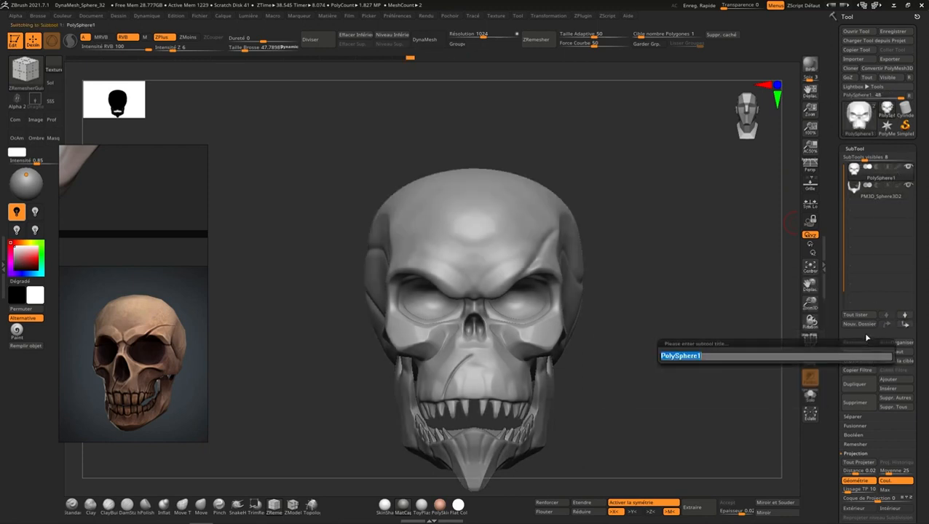
type("Sm")
key("BackSpace")
type("M_")
left_click(674, 357)
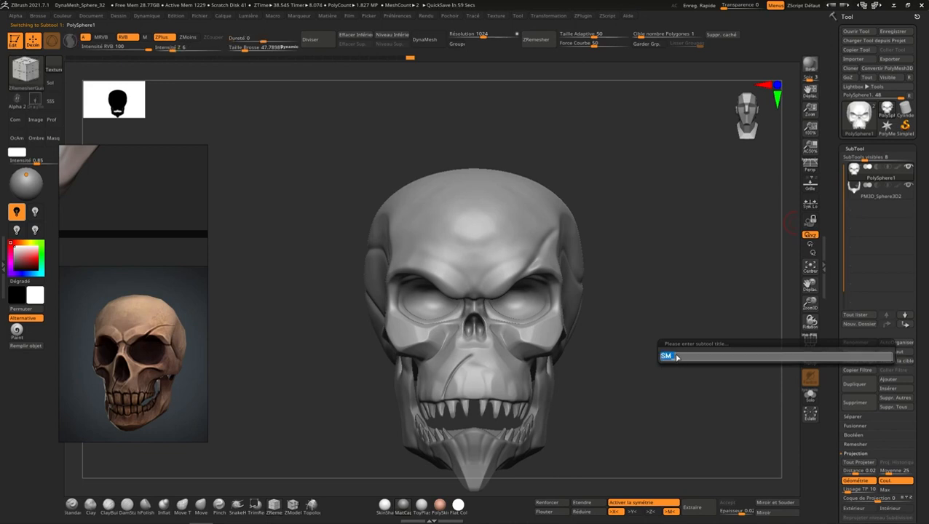
left_click(691, 357)
type("Cr")
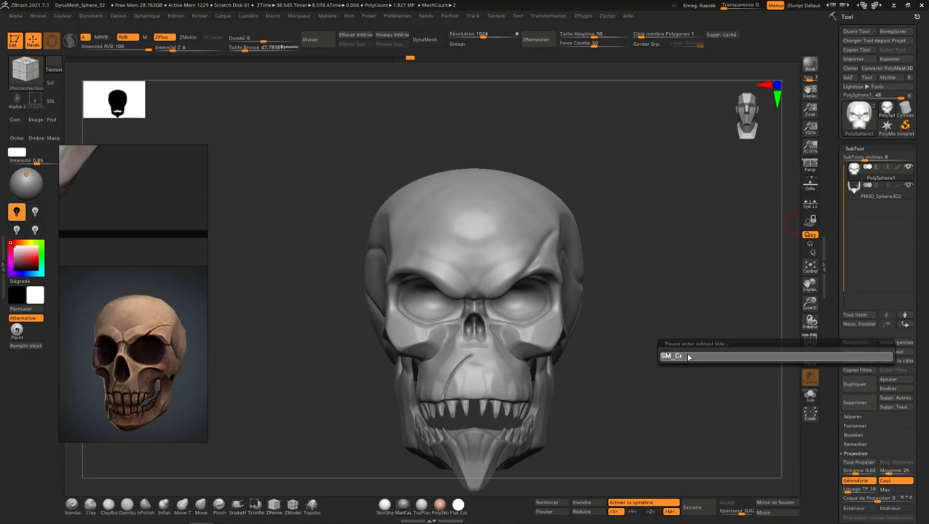
type("aneHaut_low")
key("Return")
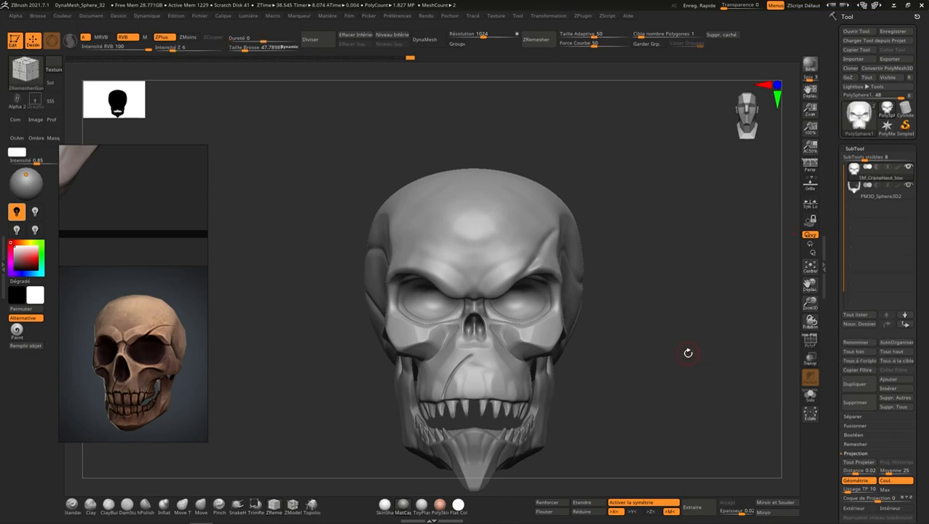
Rename the PM3D_Sphere3D2 jaw subtool as SM_CraneBas_low.
key("alt+Down")
left_click(858, 340)
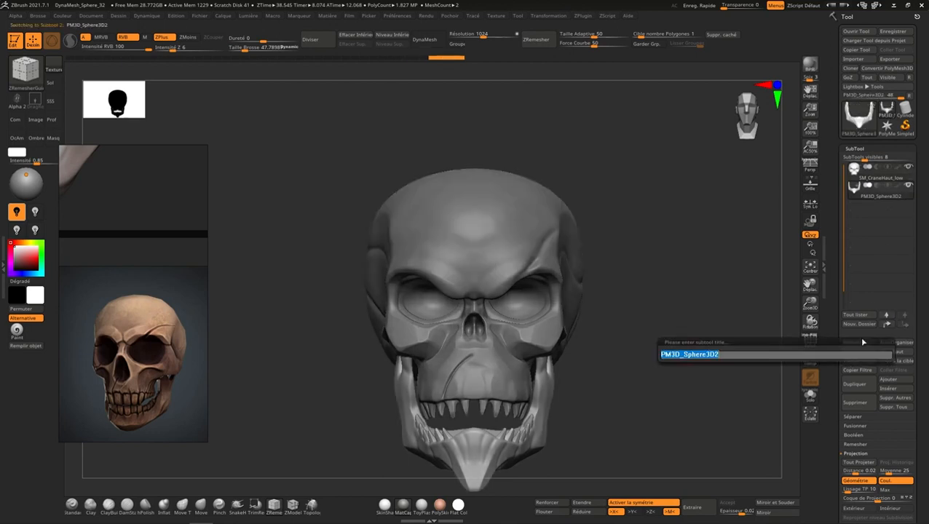
type("SM")
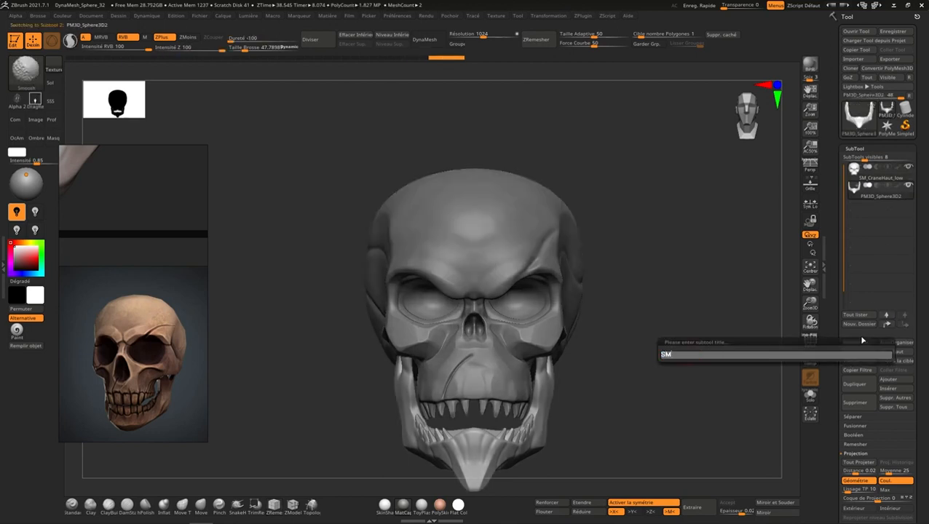
type("_Cr")
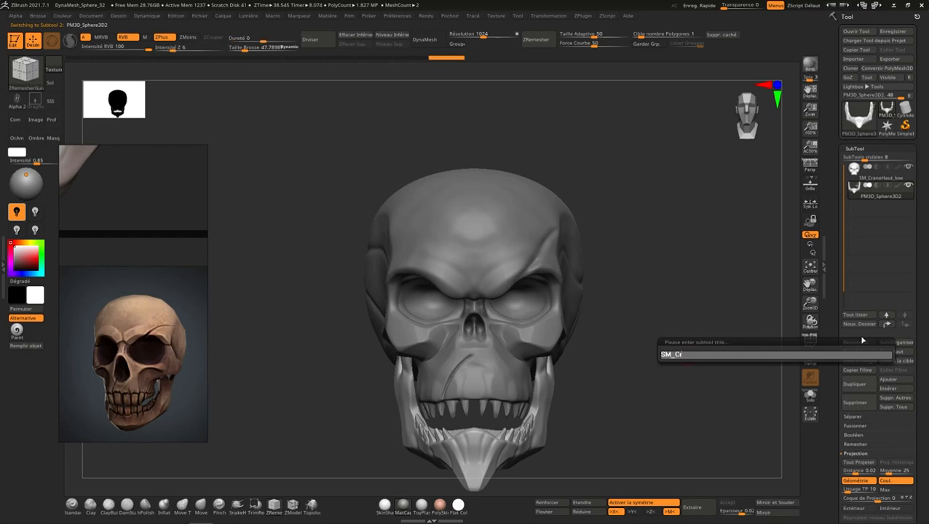
type("aneBas_low")
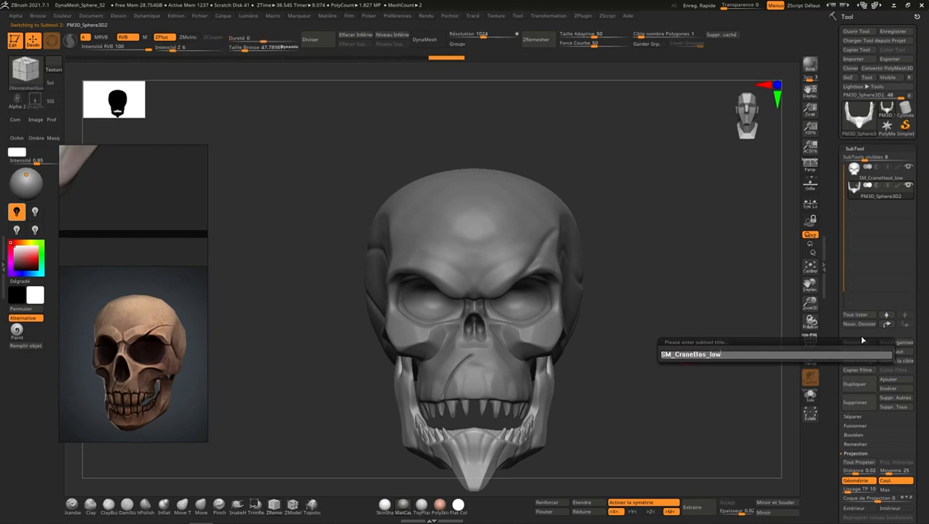
key("Return")
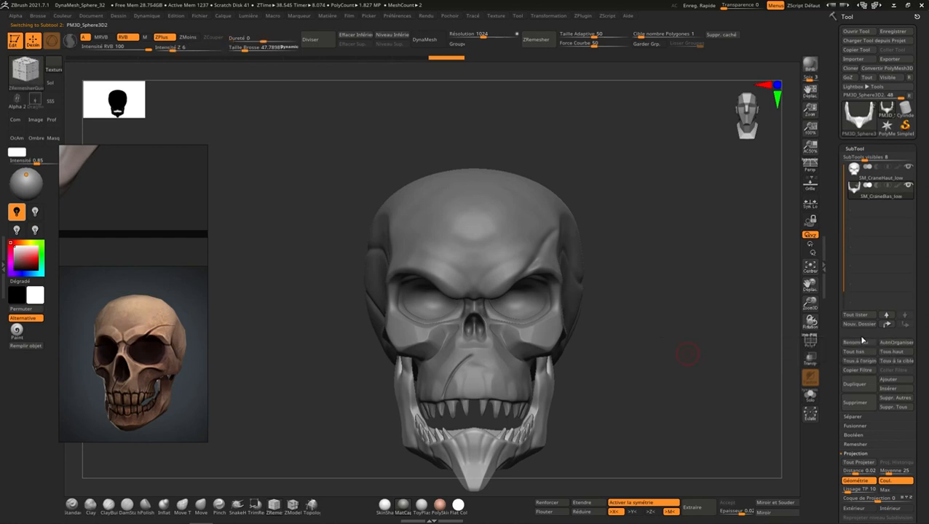
Lower the SM_CraneHaut_low skull and the SM_CraneBas_low jaw to their lowest subdivision levels.
left_click(894, 180)
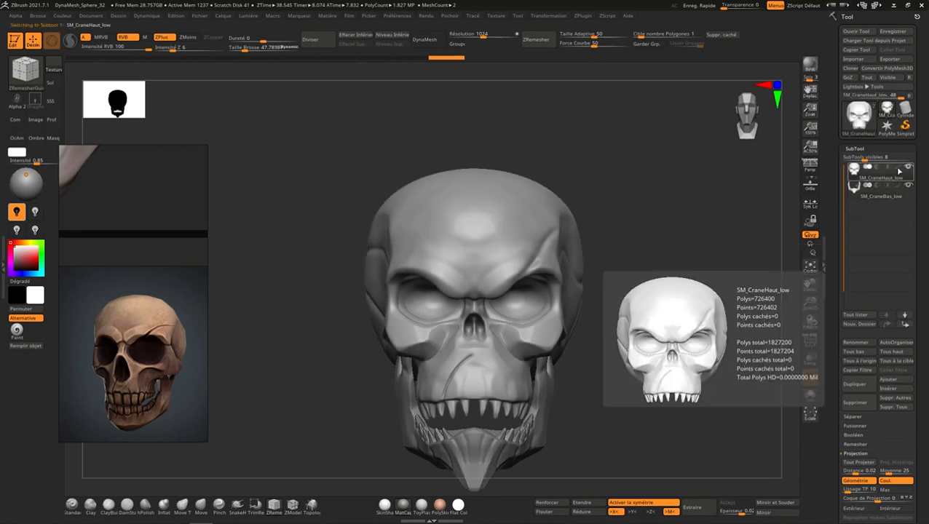
left_click(397, 36)
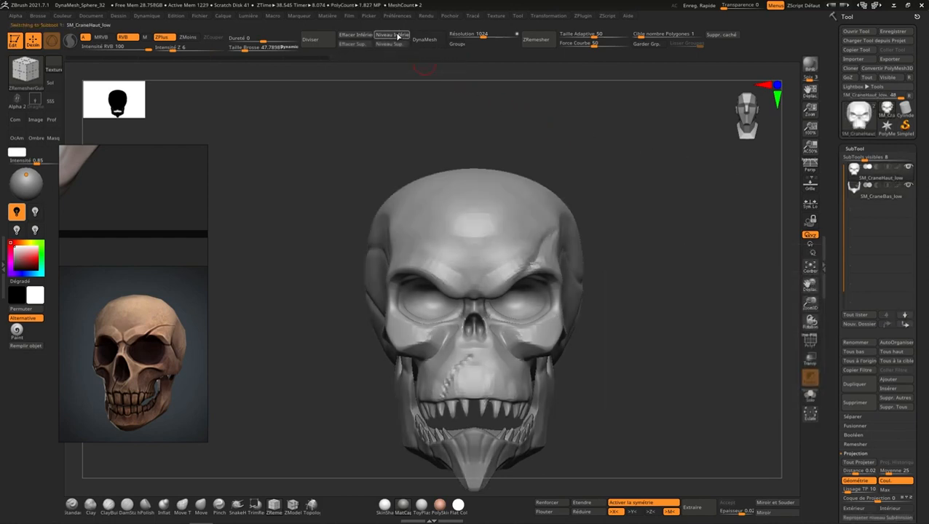
left_click(397, 36)
left_click(881, 192)
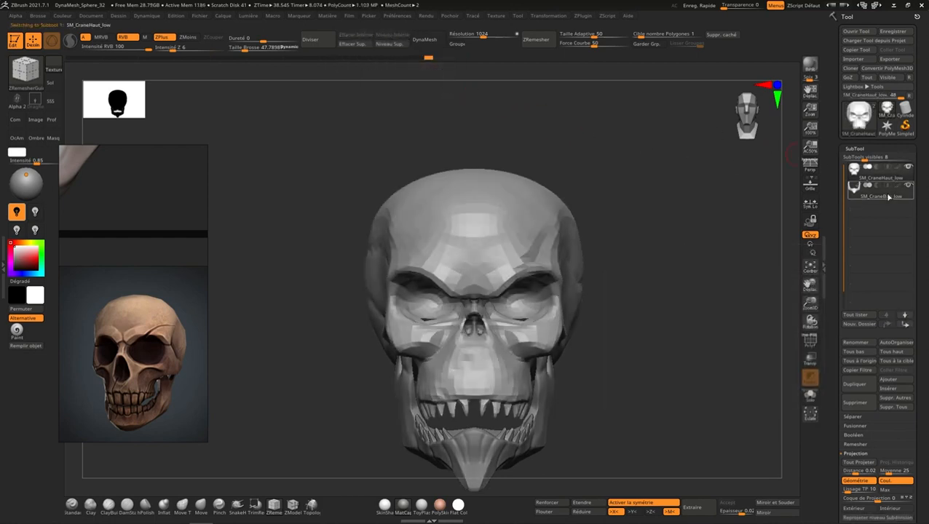
left_click(393, 38)
left_click(393, 38)
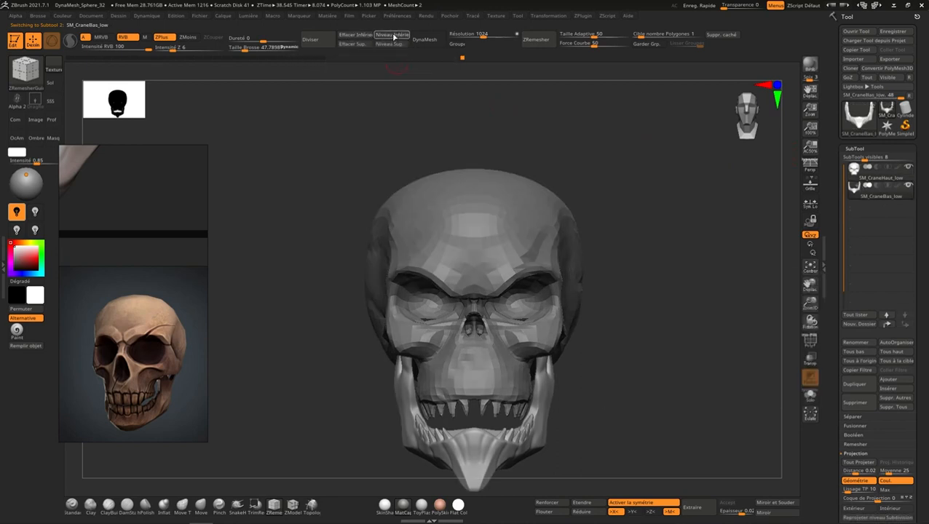
left_click(393, 38)
left_click(393, 38)
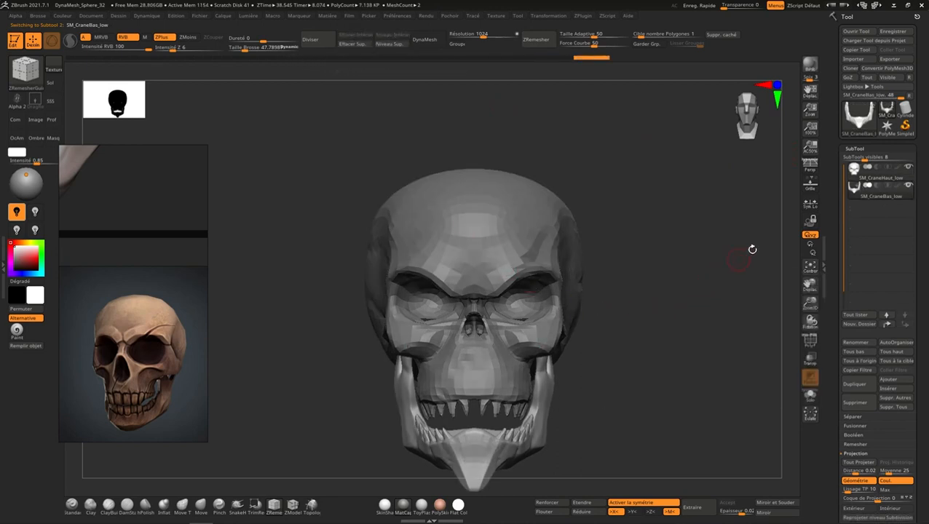
left_click(897, 60)
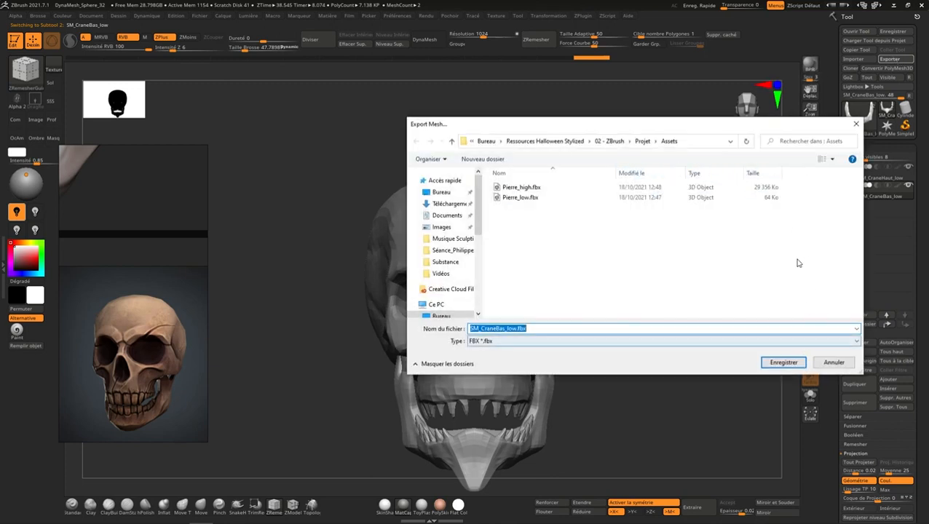
left_click(842, 364)
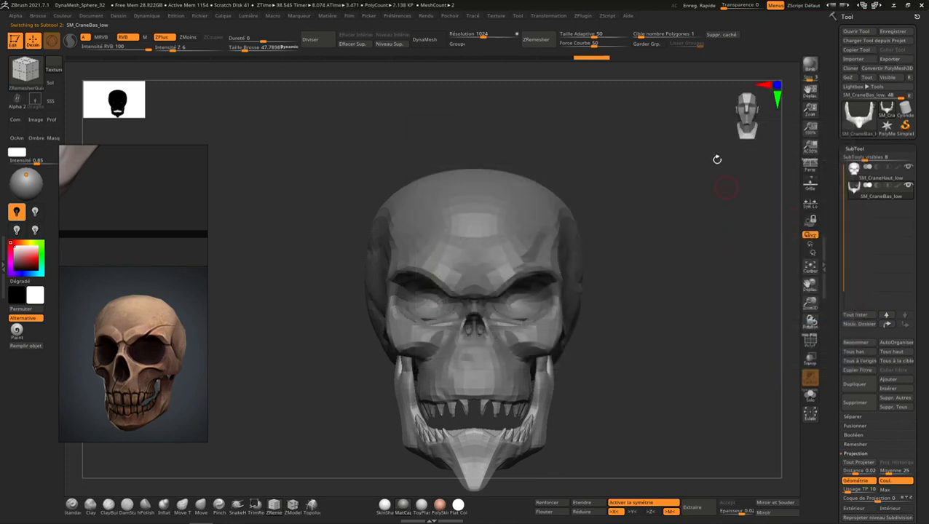
Unwrap the UVs of all visible subtools with UV Master, with symmetry enabled.
left_click(585, 15)
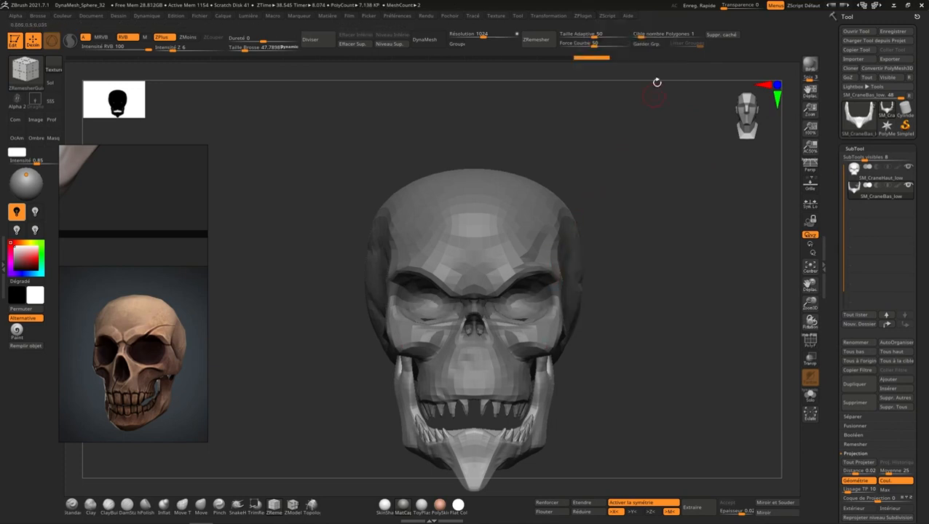
left_click(587, 14)
left_click(586, 15)
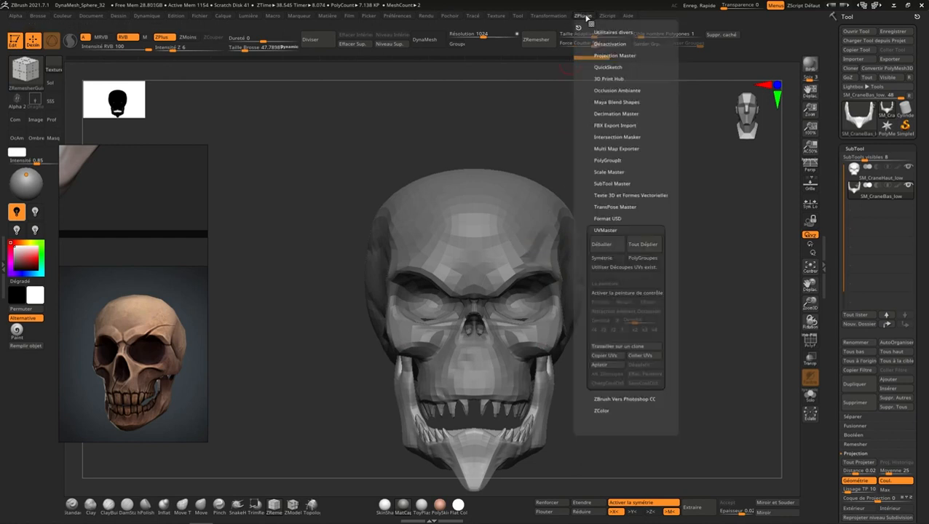
left_click(613, 258)
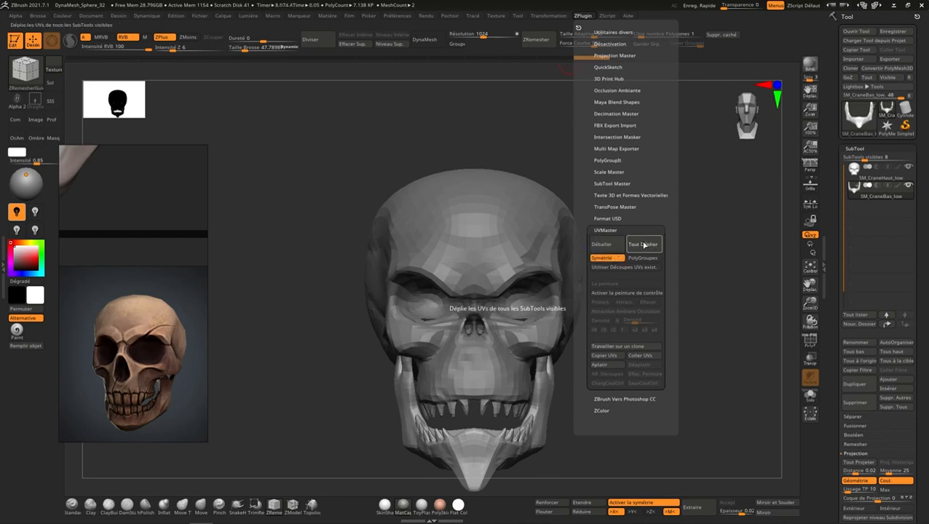
left_click(644, 245)
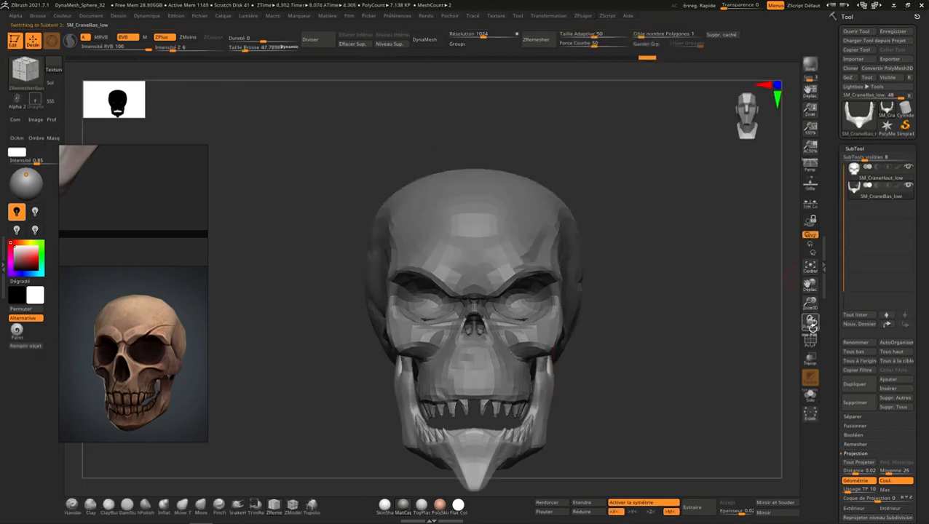
Display the wireframe and select the SM_CraneHaut_low skull to inspect its low-poly topology.
left_click(810, 341)
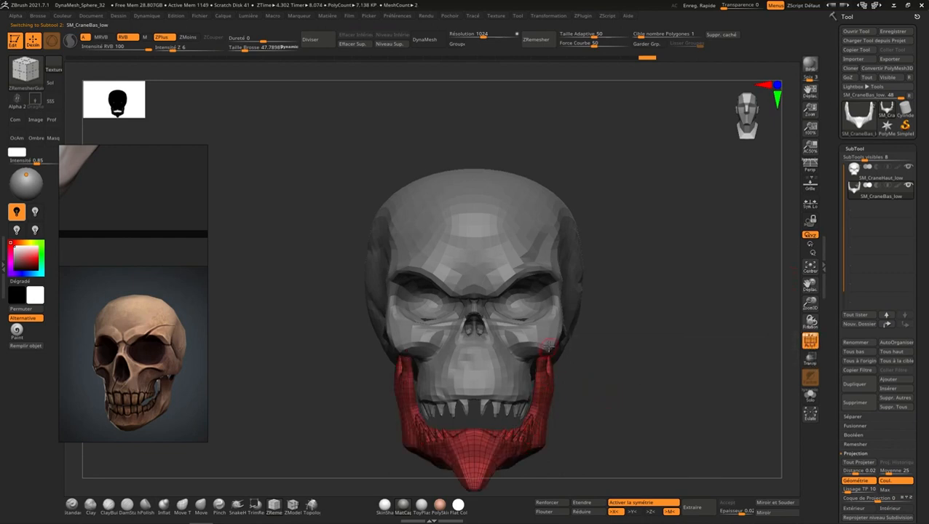
left_click(877, 174)
left_click_drag(691, 298, 804, 246)
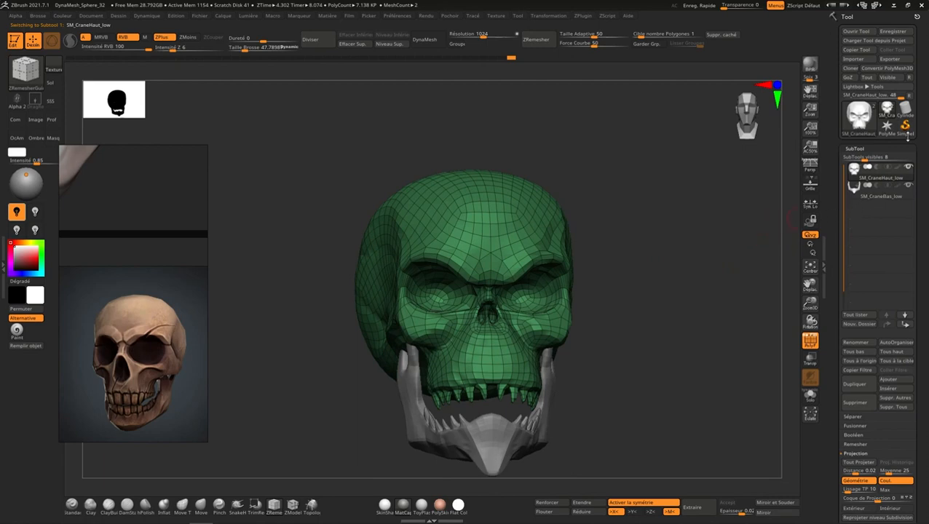
Export all subtools as SM_Crane_low.fbx into the 02 - ZBrush > Export > Assets > Low folder.
left_click(891, 59)
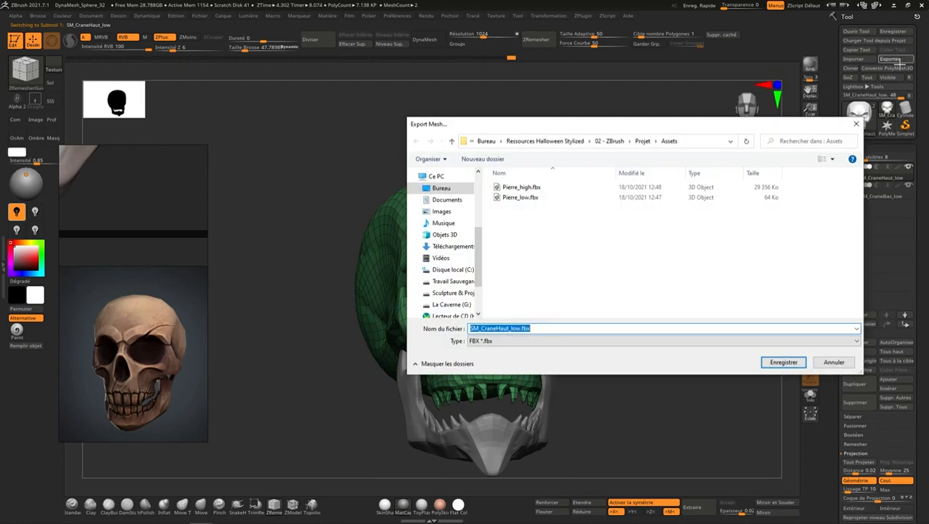
left_click(610, 141)
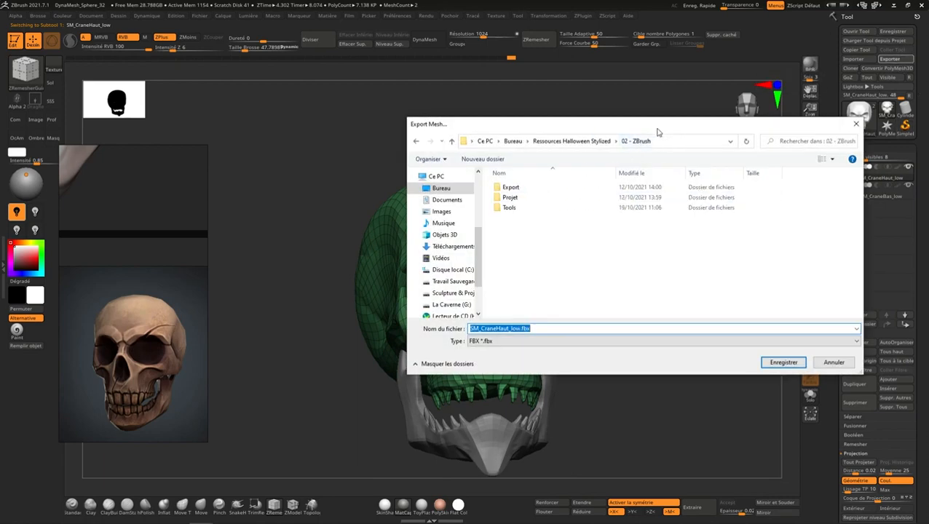
double_click(525, 188)
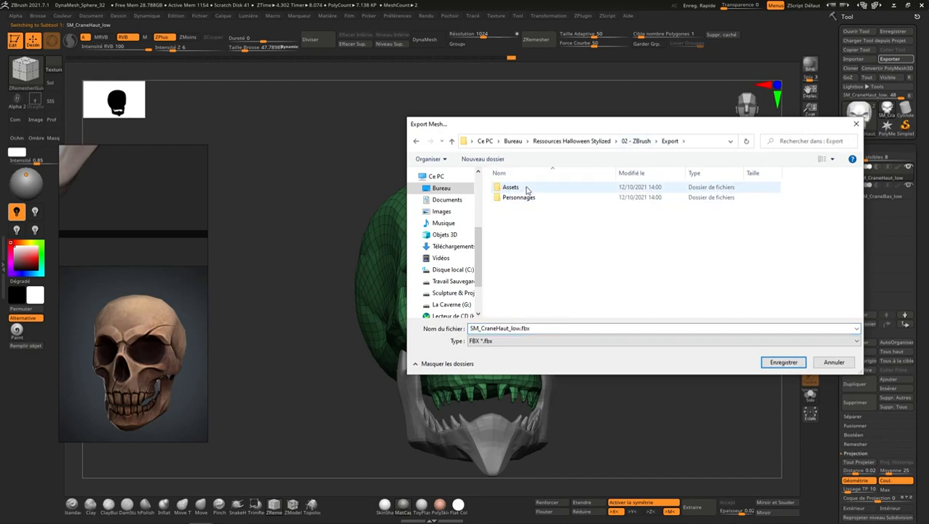
double_click(526, 188)
double_click(530, 197)
left_click(535, 328)
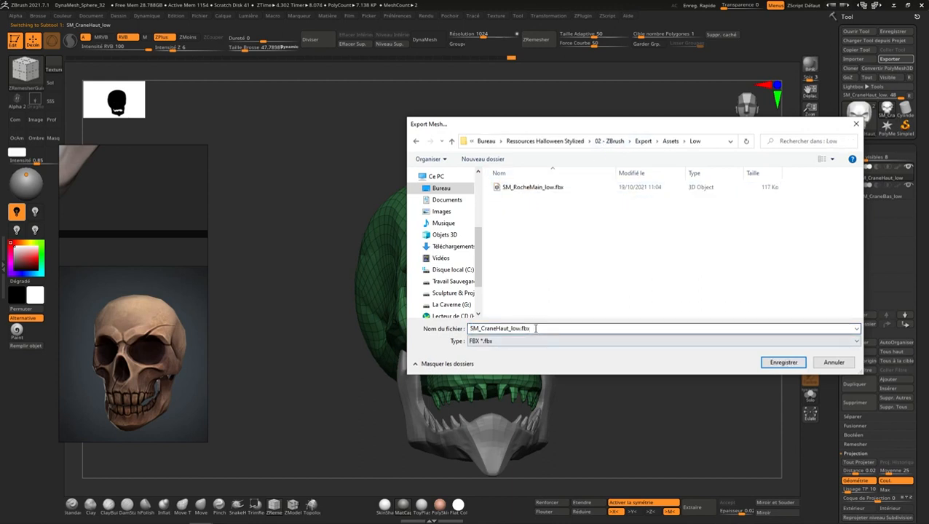
double_click(514, 328)
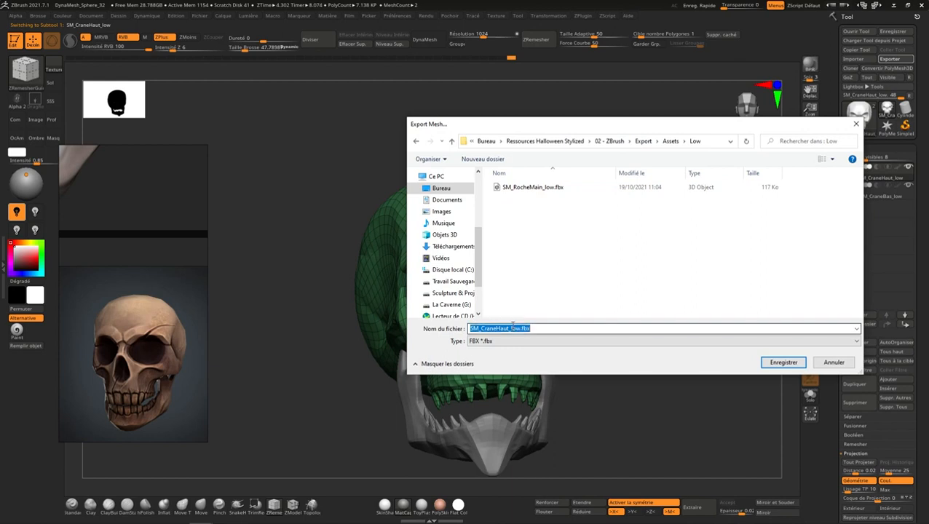
left_click(508, 328)
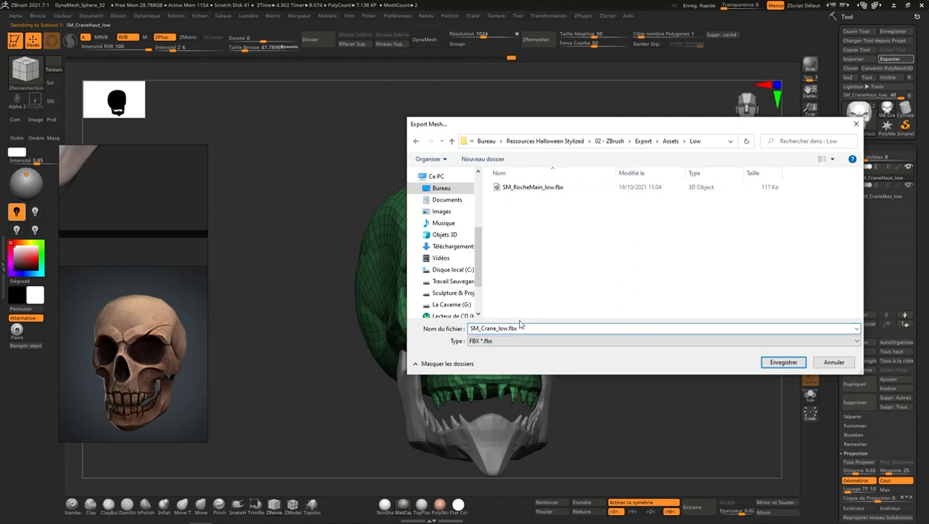
left_click(783, 361)
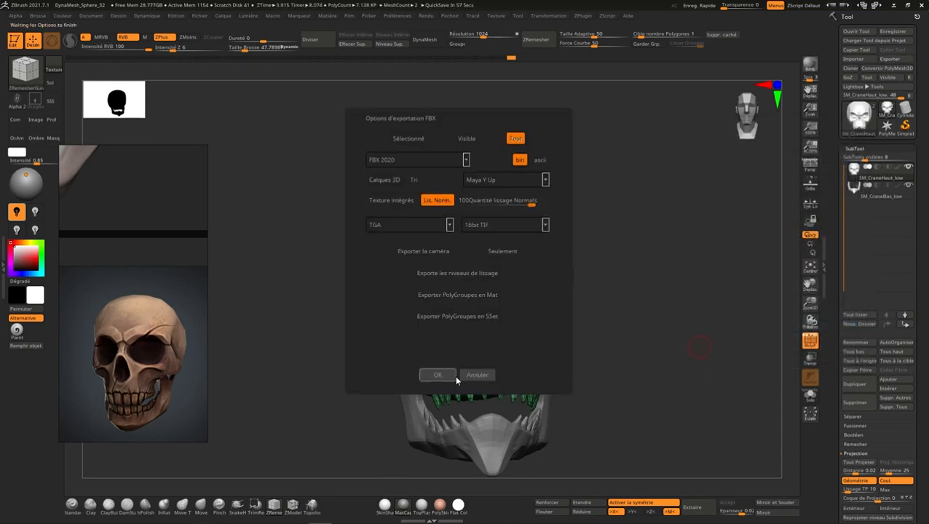
left_click(437, 374)
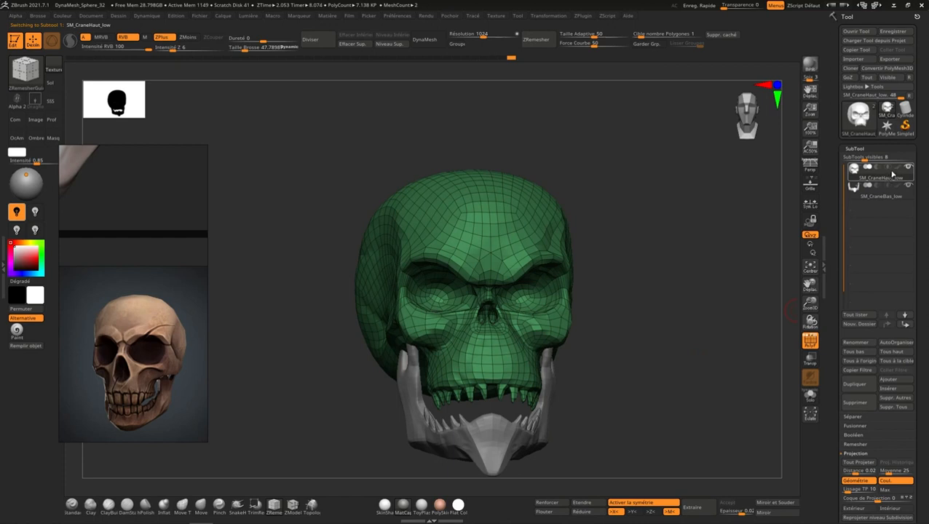
Start saving the skull tool and set the destination to the 02 - ZBrush > Tools folder.
mouse_move(907, 170)
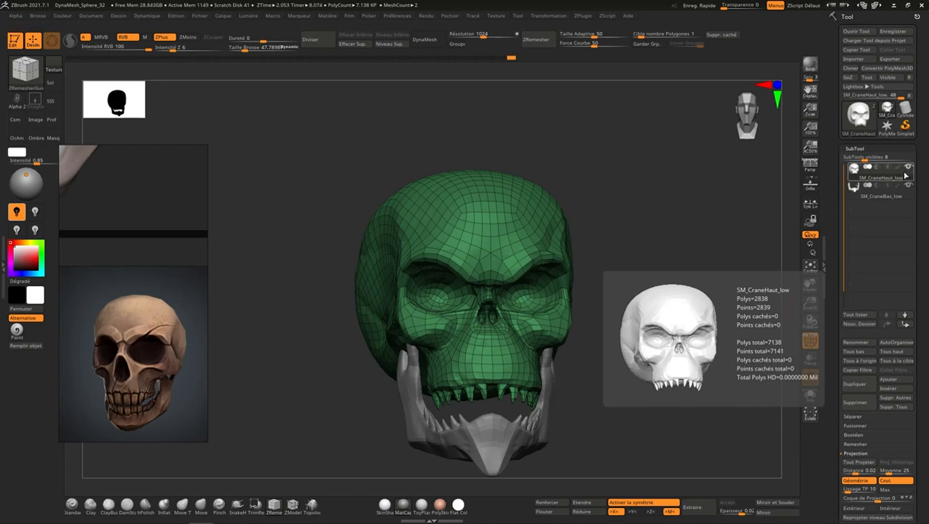
mouse_move(897, 193)
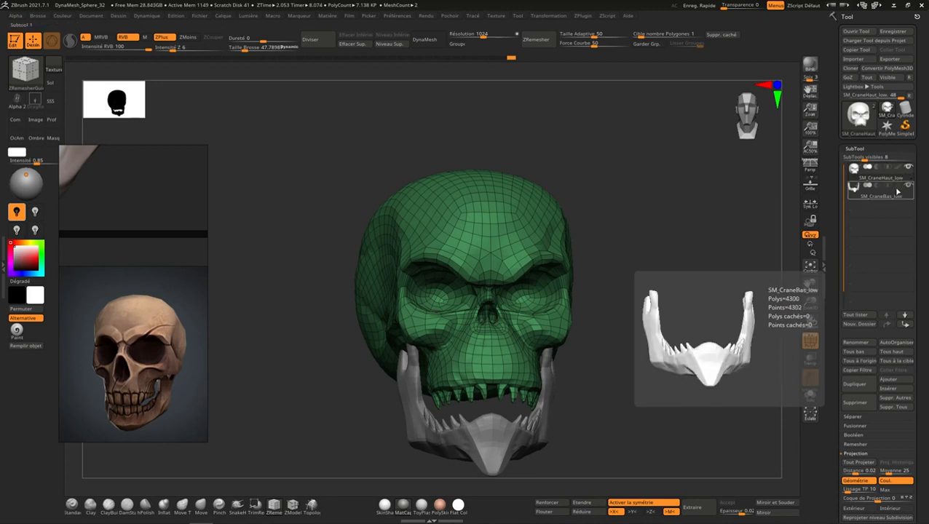
left_click(894, 31)
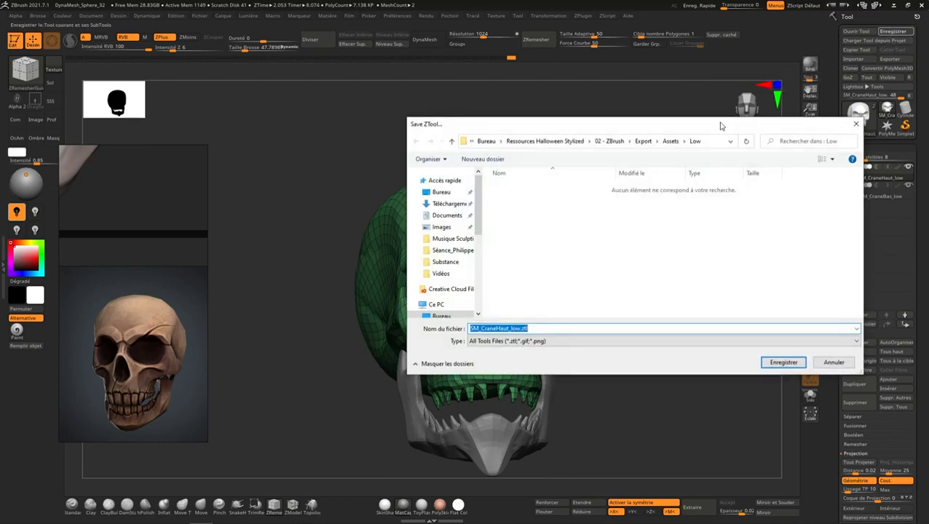
left_click(671, 141)
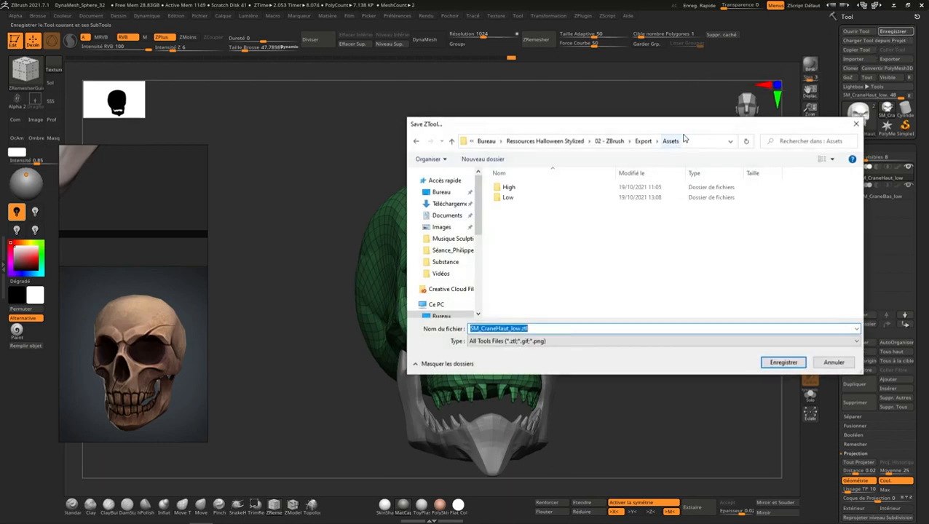
left_click(643, 141)
double_click(546, 187)
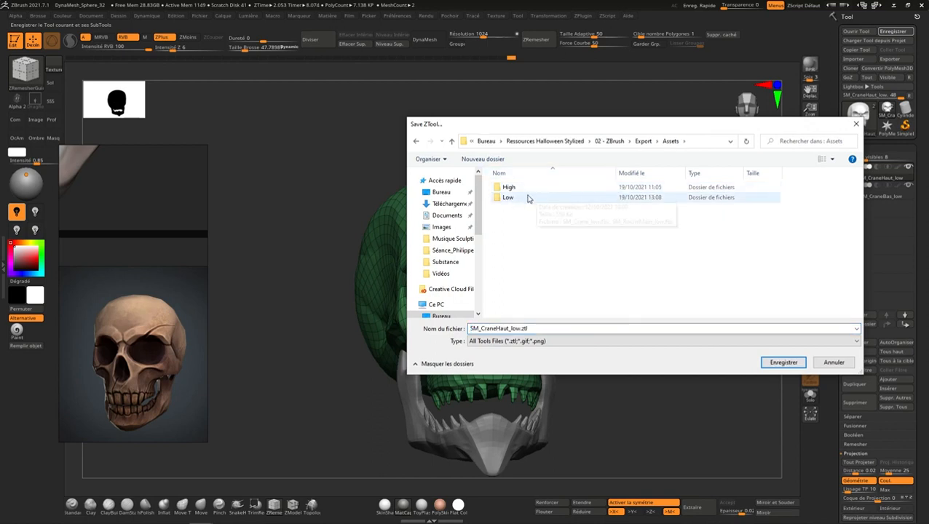
left_click(643, 141)
left_click(635, 141)
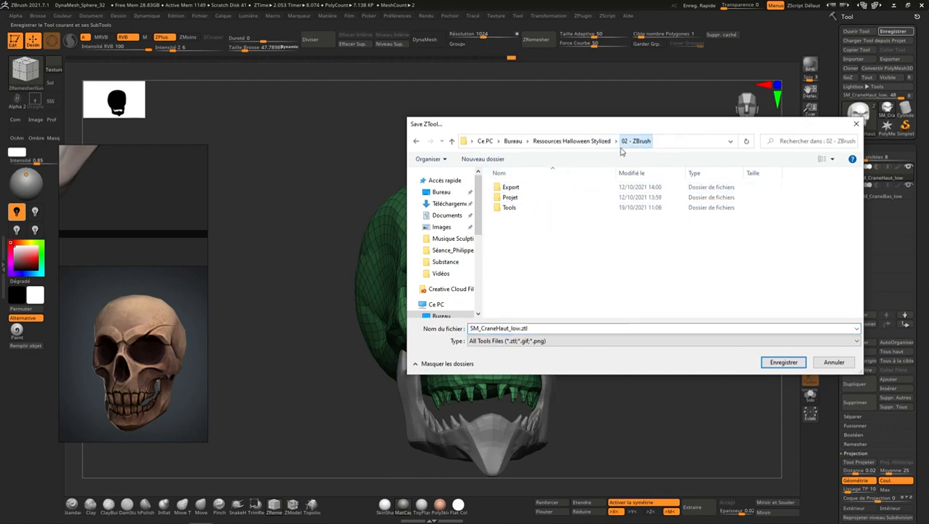
double_click(513, 198)
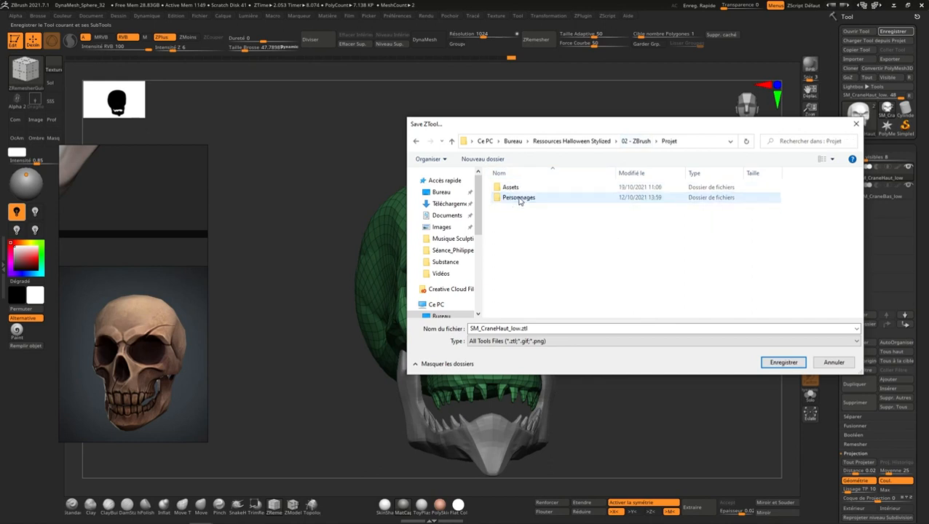
left_click(636, 141)
double_click(518, 207)
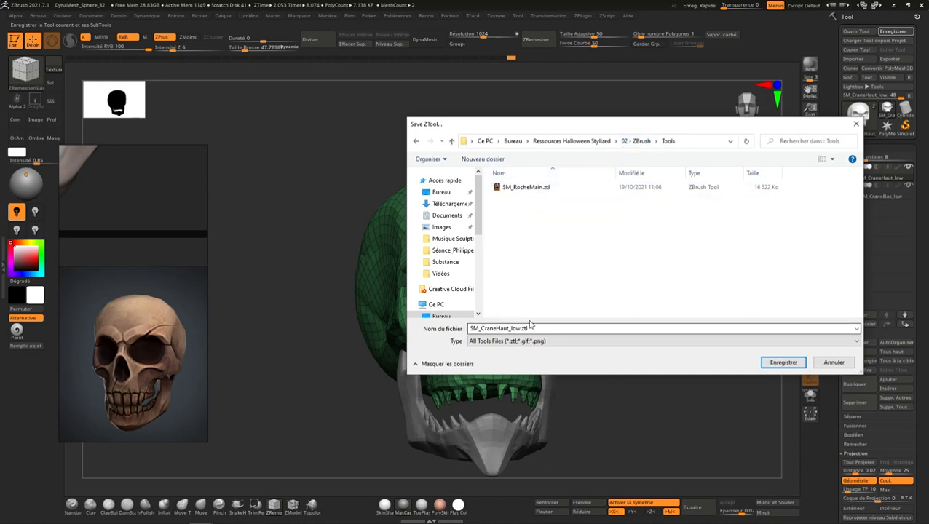
Name the tool file SM_Crane and save it.
left_click(508, 329)
left_click_drag(509, 328, 529, 327)
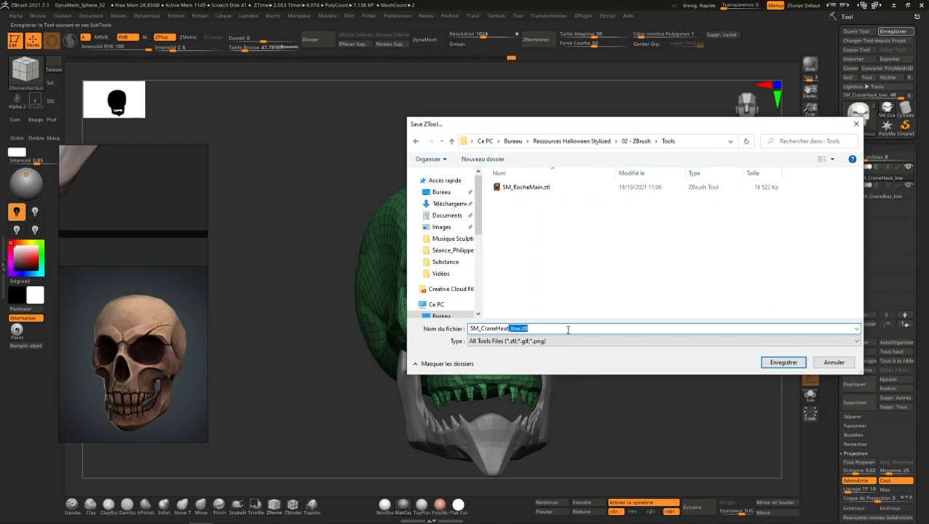
key("BackSpace")
key("BackSpace")
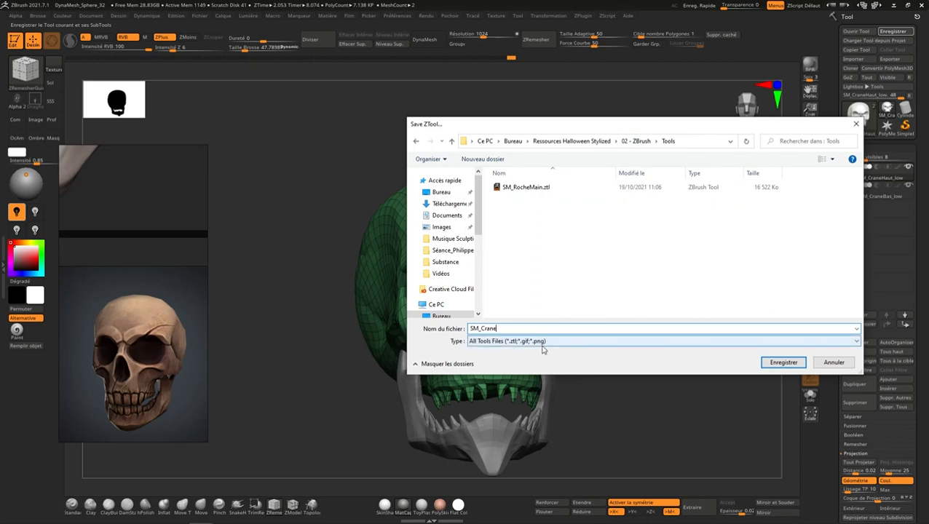
key("Return")
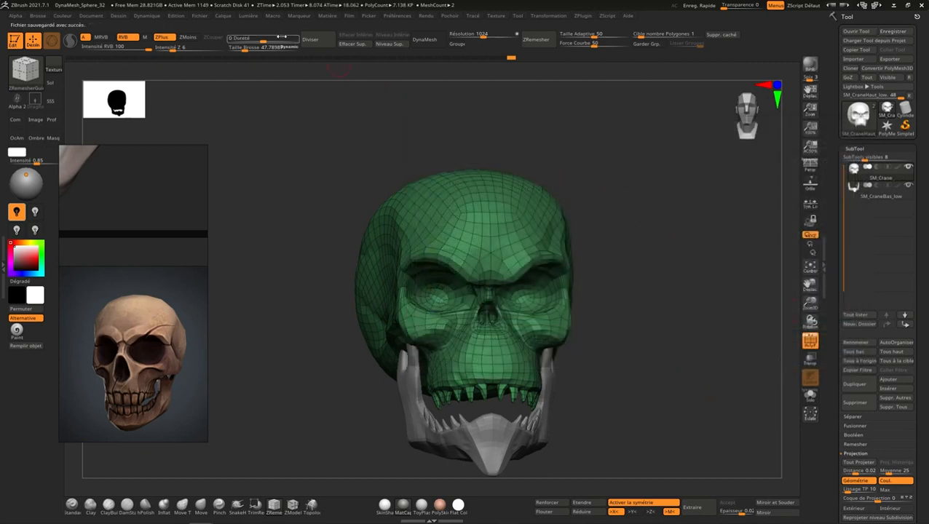
Save the project over Crane_Stylized.ZPR in the 02 - ZBrush > Projet > Assets folder on the desktop.
left_click(201, 15)
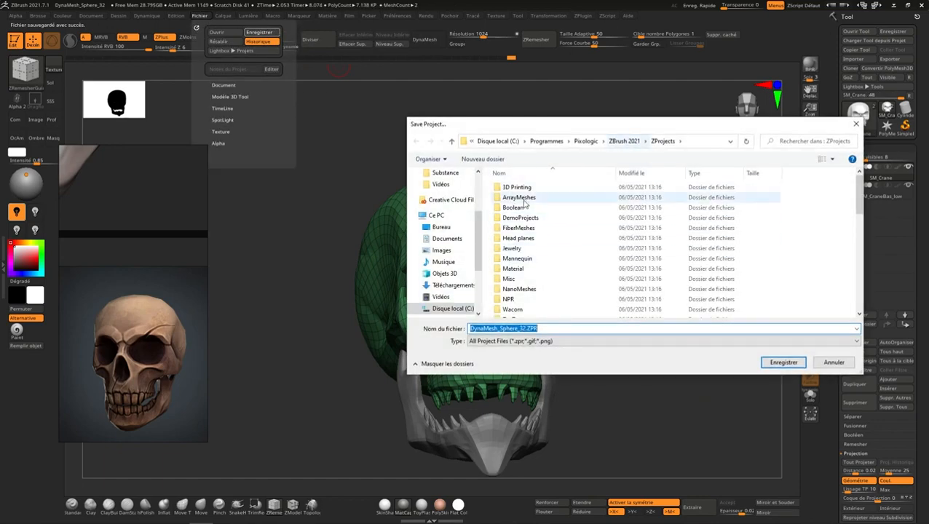
mouse_move(477, 246)
left_mouse_down()
mouse_move(474, 257)
mouse_move(477, 233)
left_mouse_up()
left_click(442, 203)
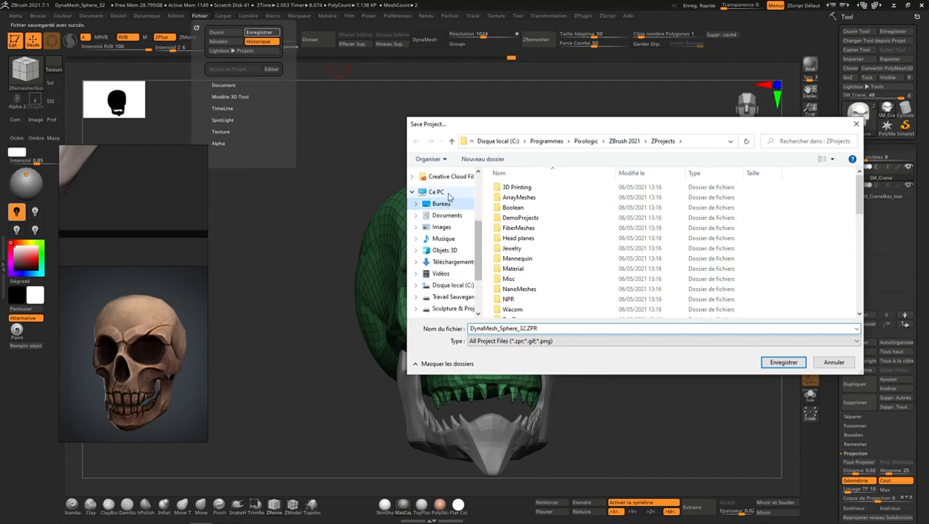
double_click(620, 200)
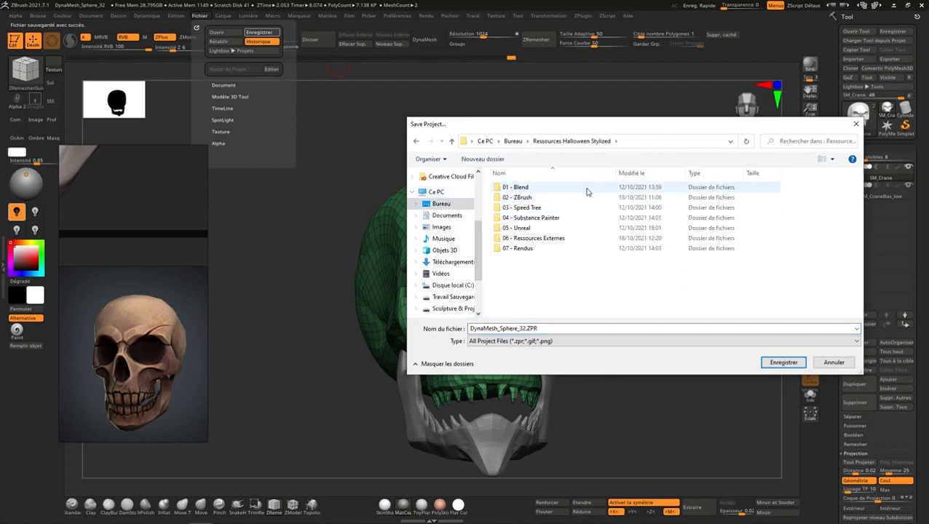
double_click(529, 198)
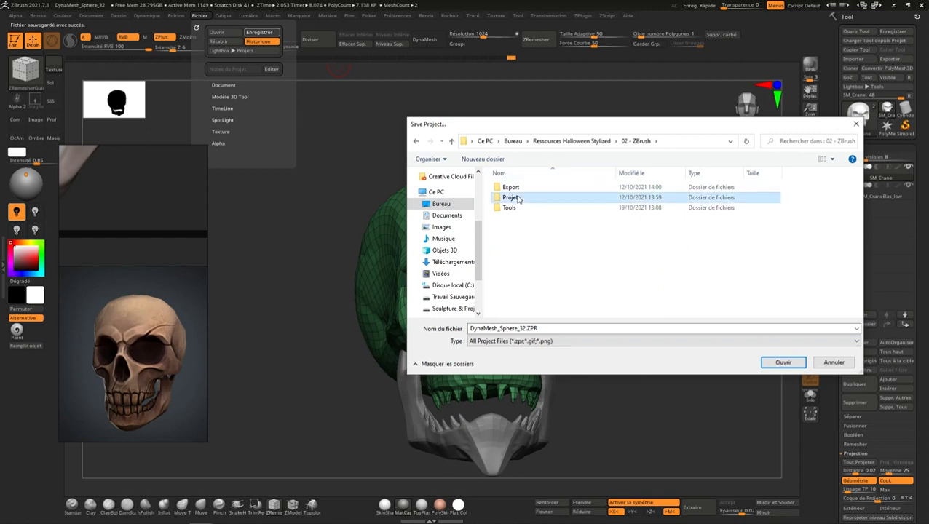
double_click(511, 197)
double_click(511, 187)
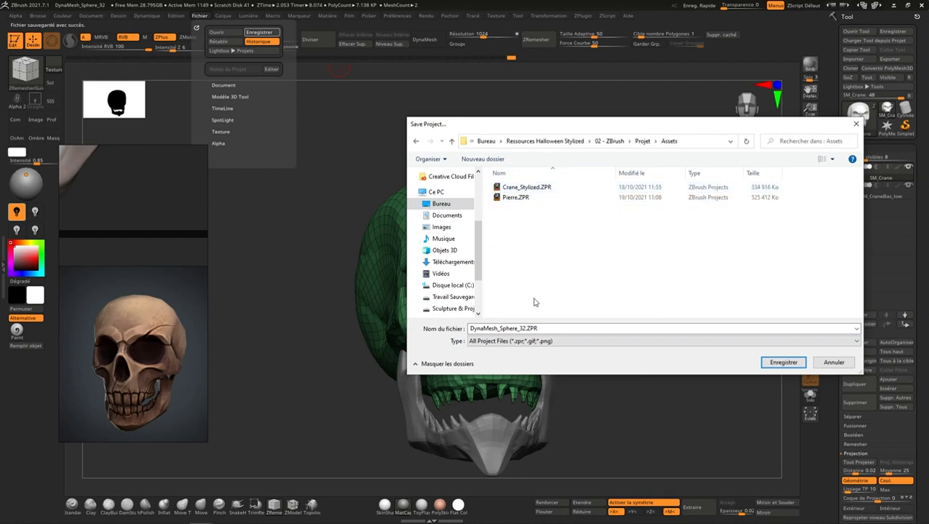
left_click(518, 187)
left_click(777, 363)
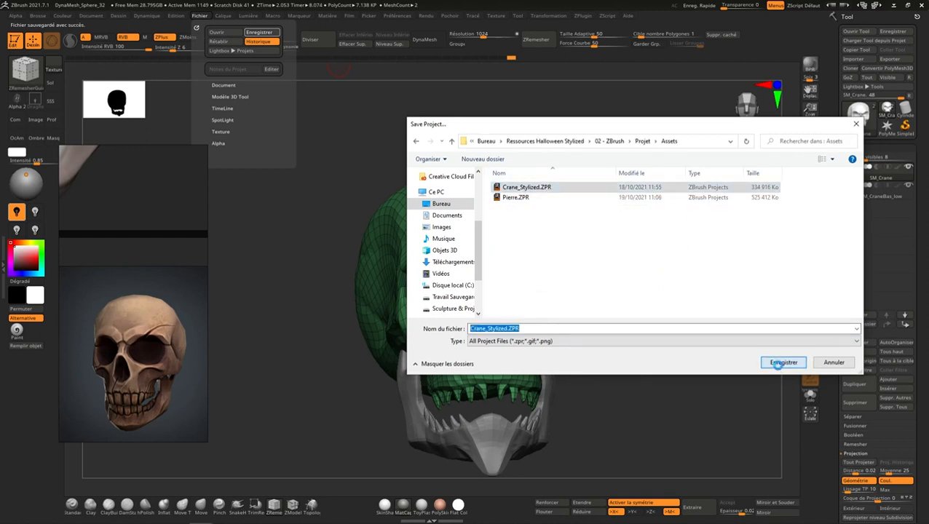
left_click(494, 271)
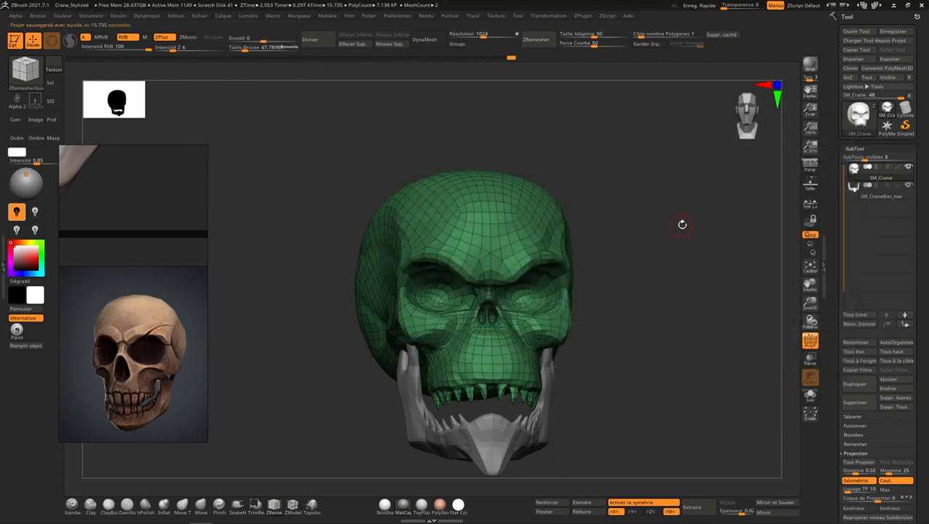
Raise the SM_Crane skull and the SM_CraneBas_low jaw to their highest subdivision levels and check the total point count.
left_click(747, 106)
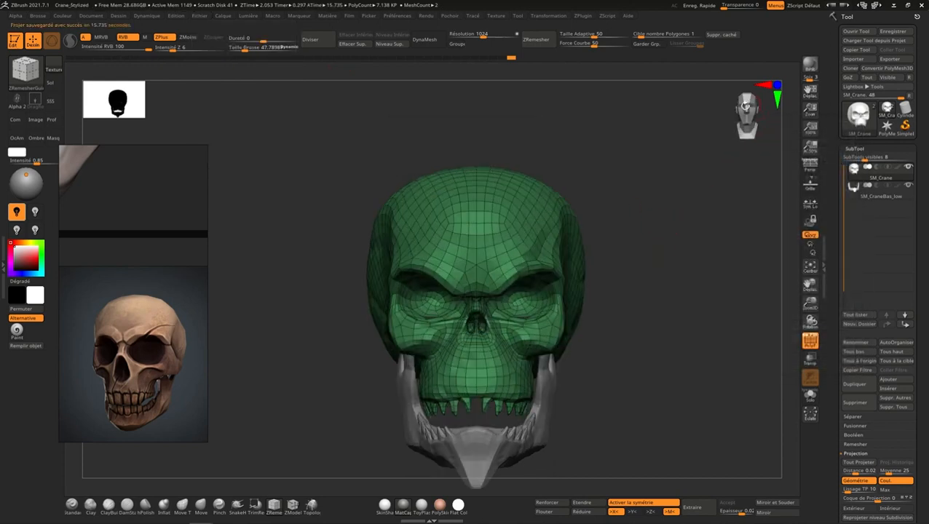
left_click(396, 45)
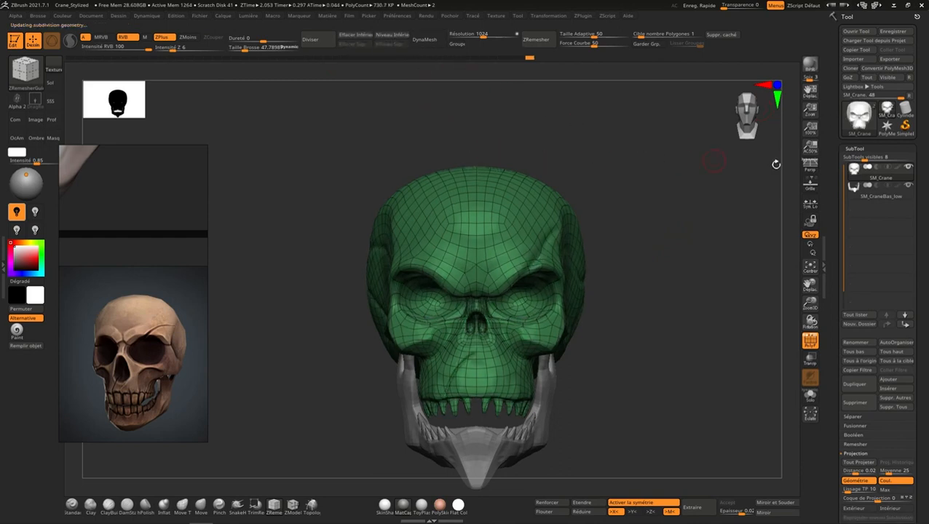
left_click(874, 189)
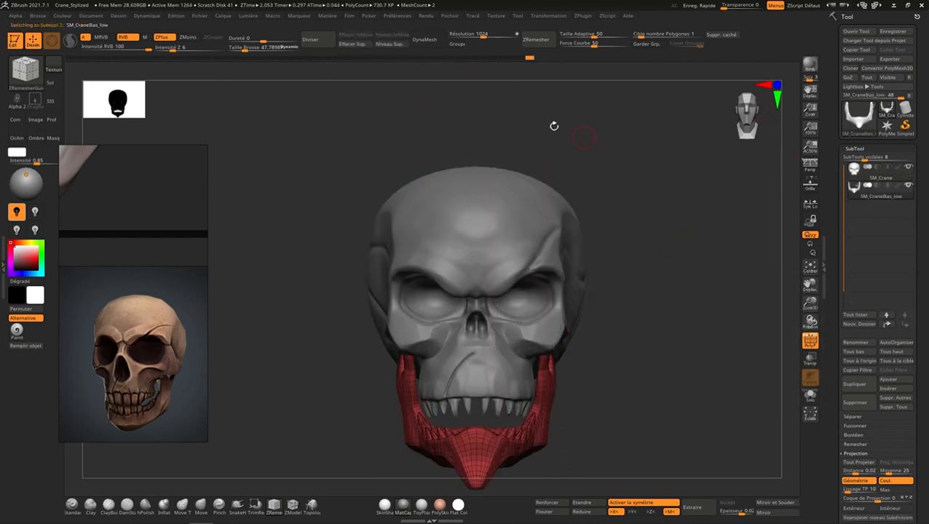
left_click(399, 46)
left_click(399, 45)
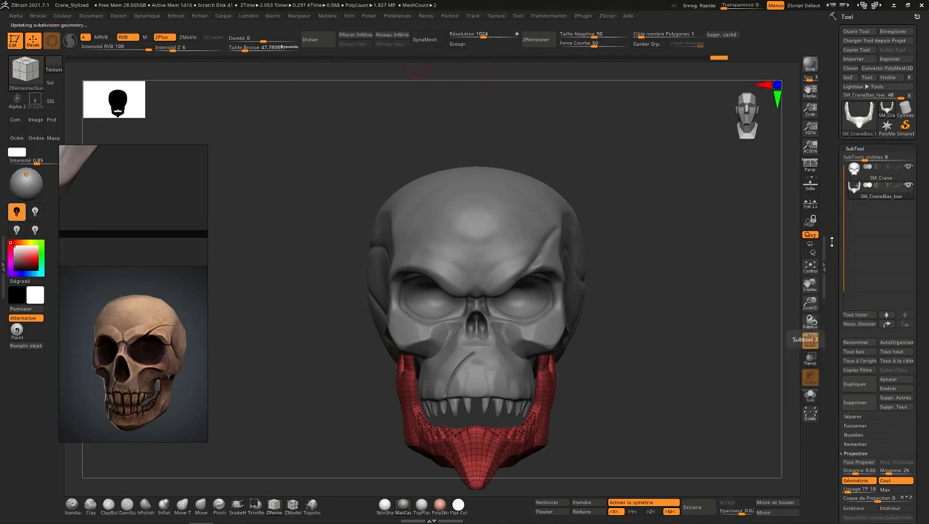
left_click(827, 268)
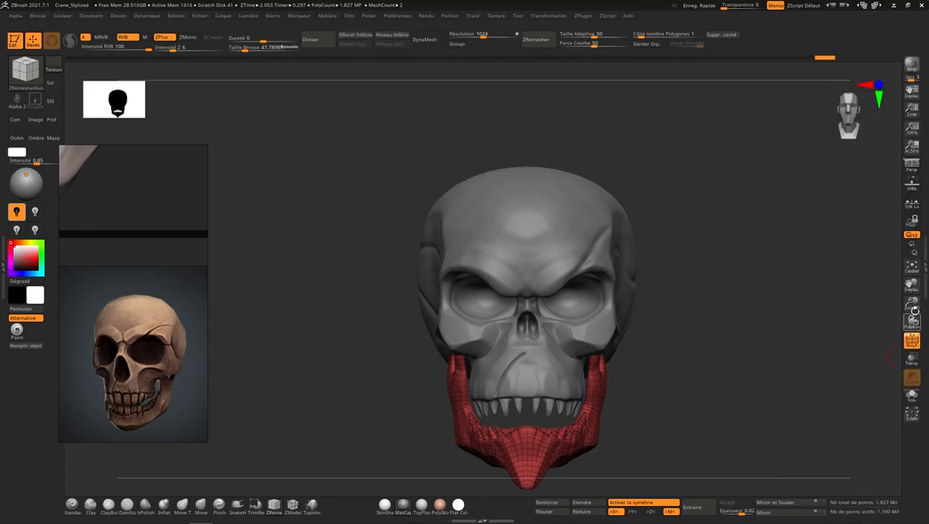
left_click(923, 267)
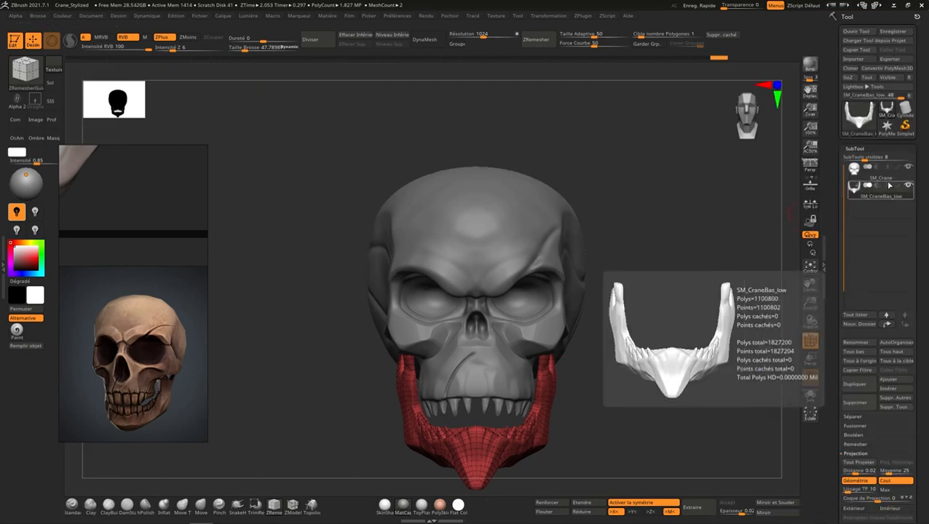
Delete the lower subdivision levels of the SM_CraneBas_low jaw and the SM_Crane skull.
mouse_move(890, 179)
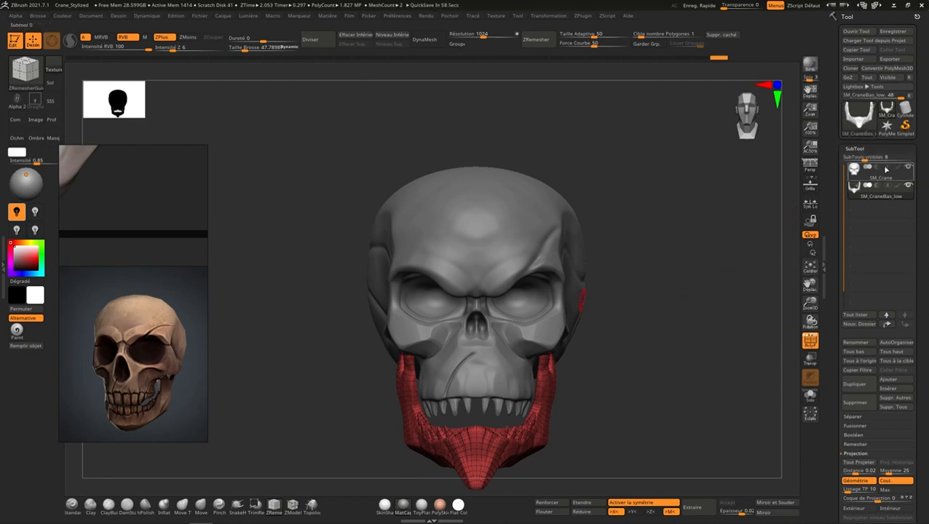
left_click(365, 35)
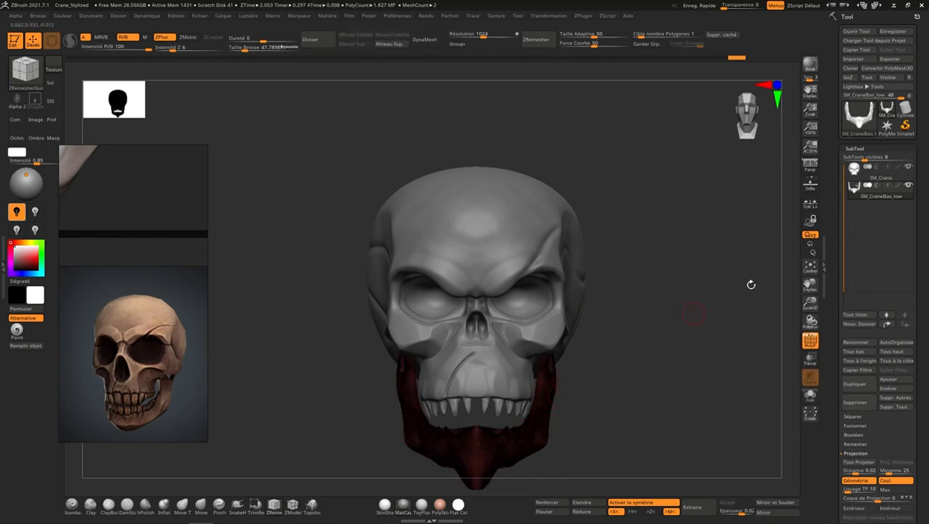
left_click(886, 176)
left_click(365, 35)
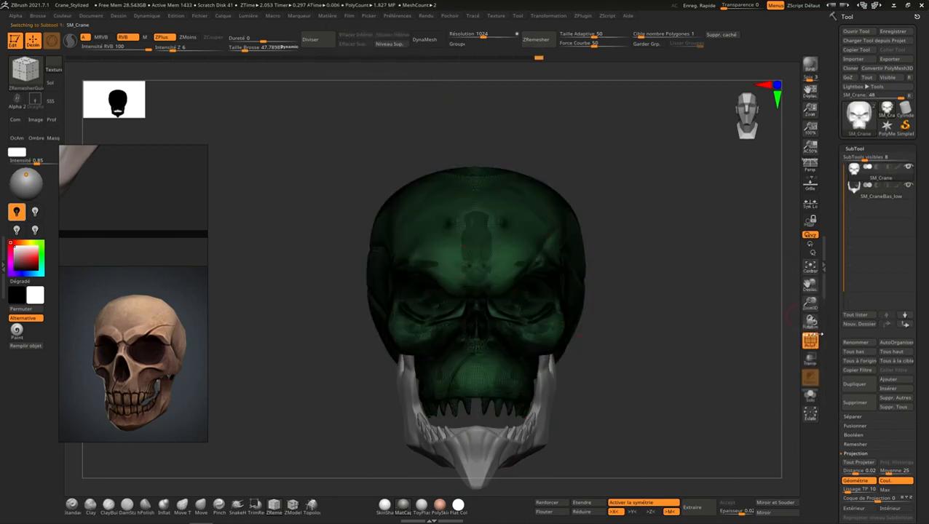
Turn off the wireframe display and decimate the SM_Crane skull with Decimation Master's 150k preset.
left_click(811, 345)
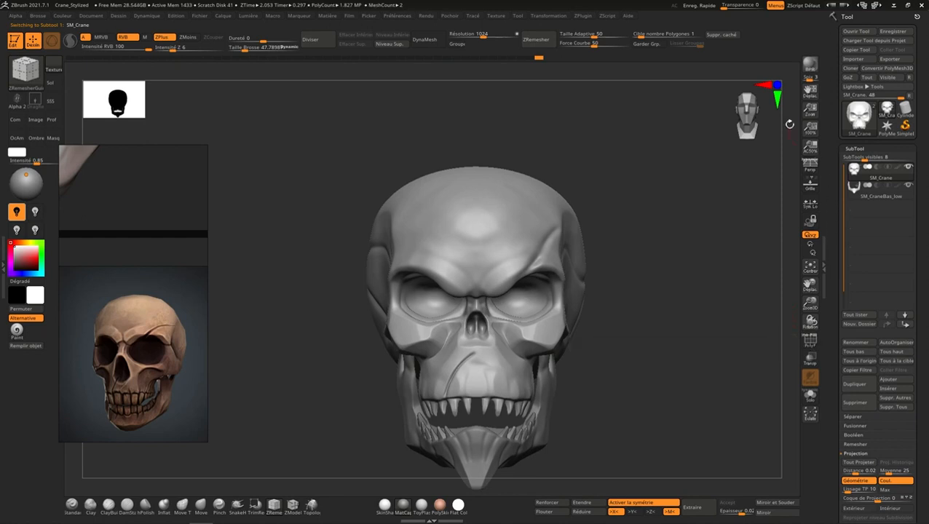
left_click(583, 16)
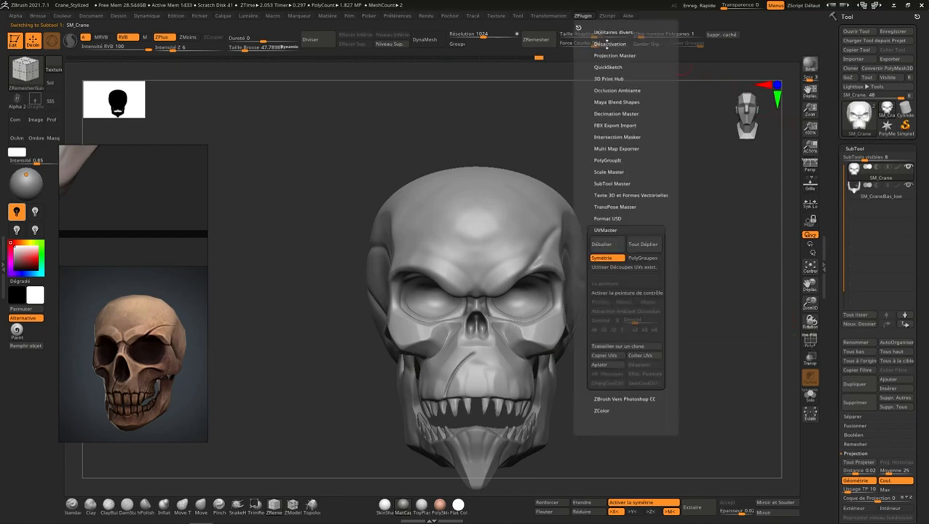
left_click(634, 112)
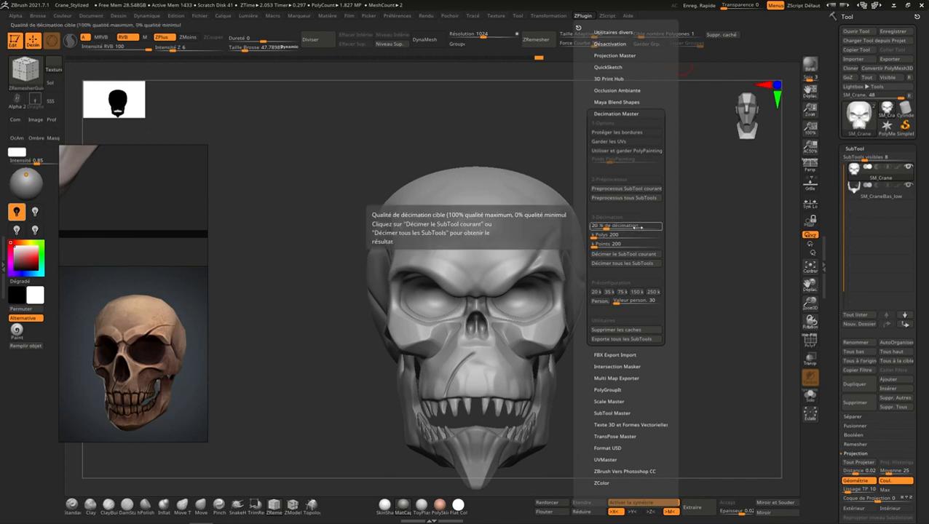
left_click(636, 292)
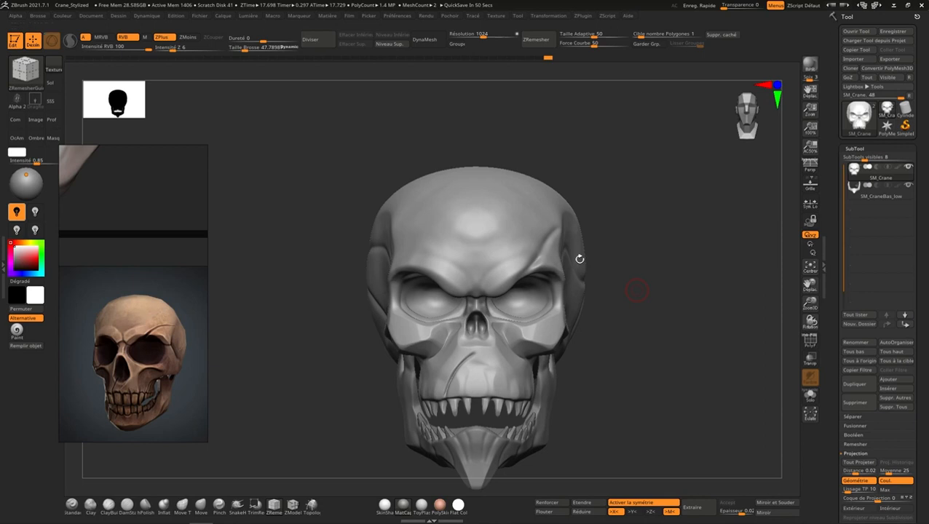
Check the total point count and examine the decimated skull's wireframe up close around the forehead and eye sockets.
left_click(824, 265)
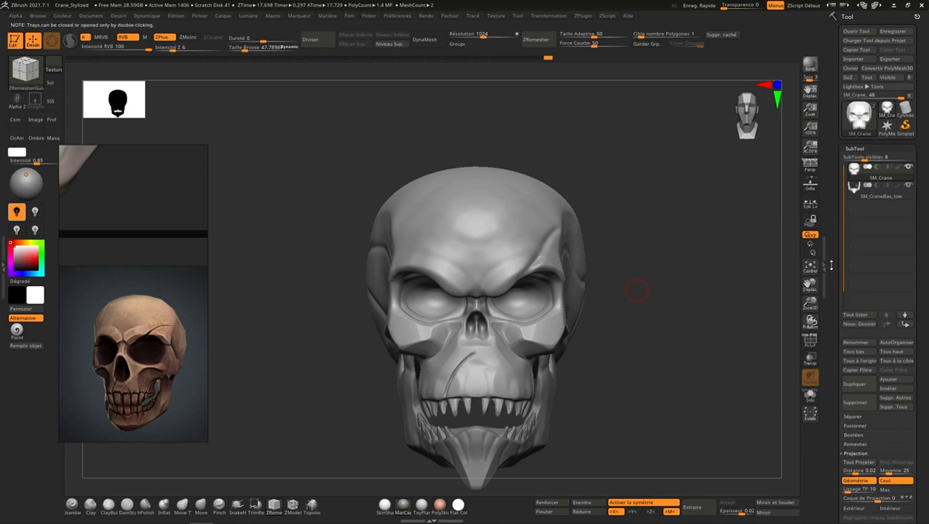
left_click_drag(827, 265, 826, 267)
double_click(825, 267)
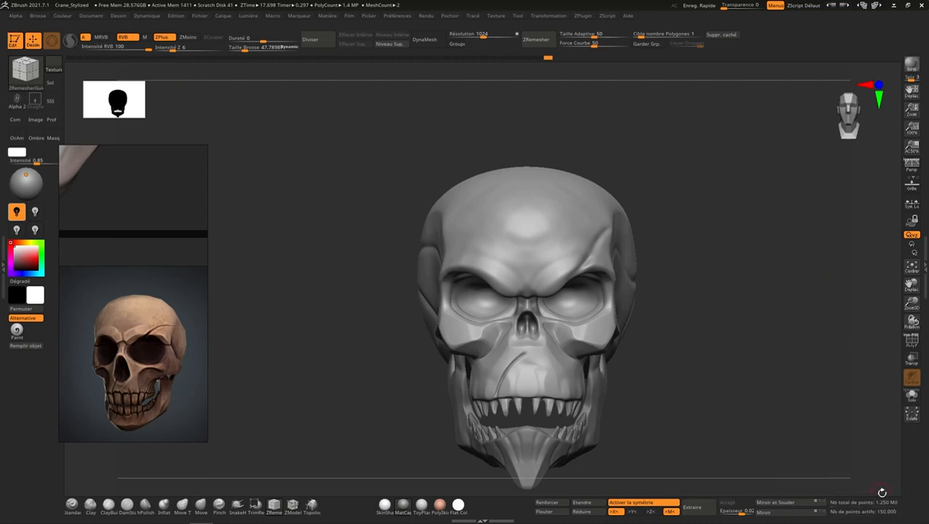
right_click_drag(749, 346, 690, 306)
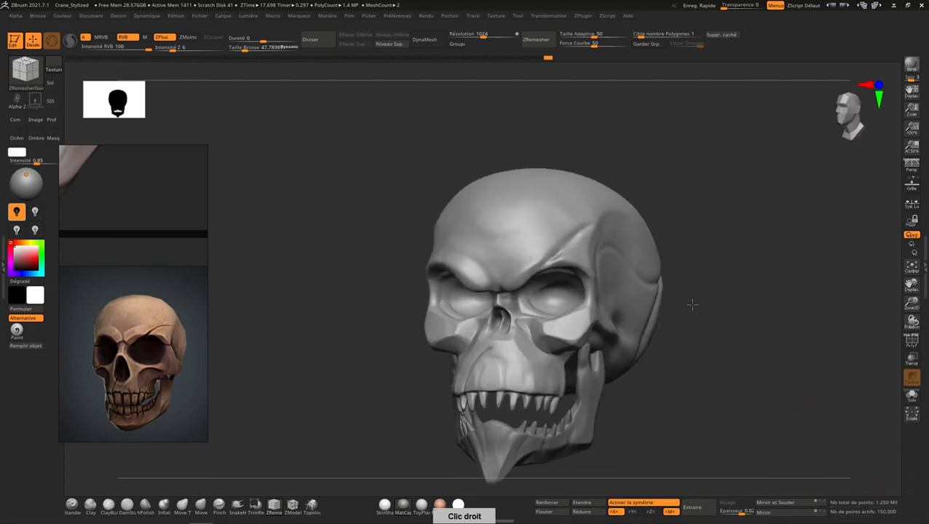
left_click(911, 341)
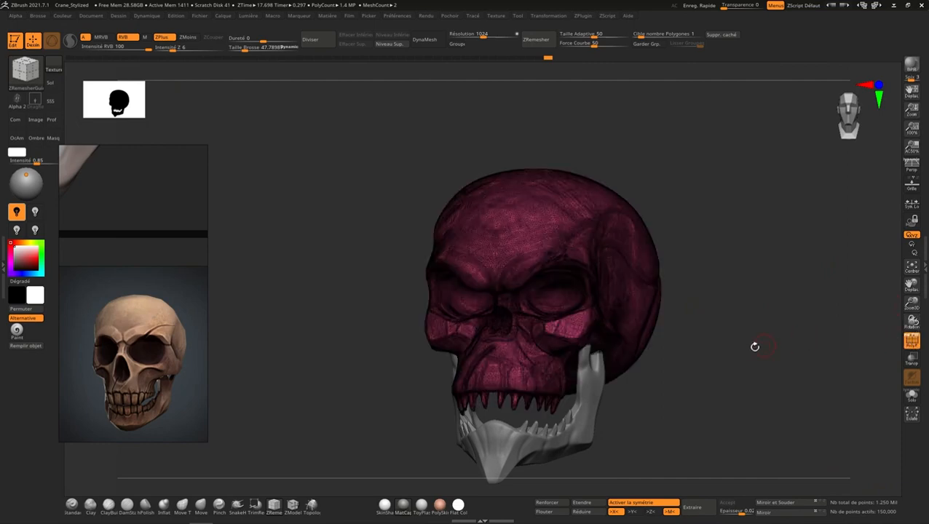
right_click_drag(596, 260, 594, 324, "ctrl")
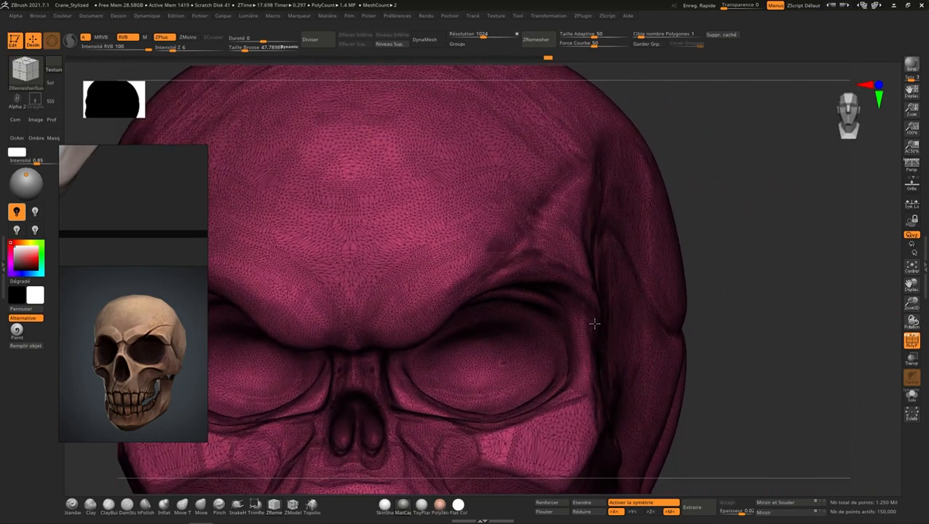
left_click(912, 340)
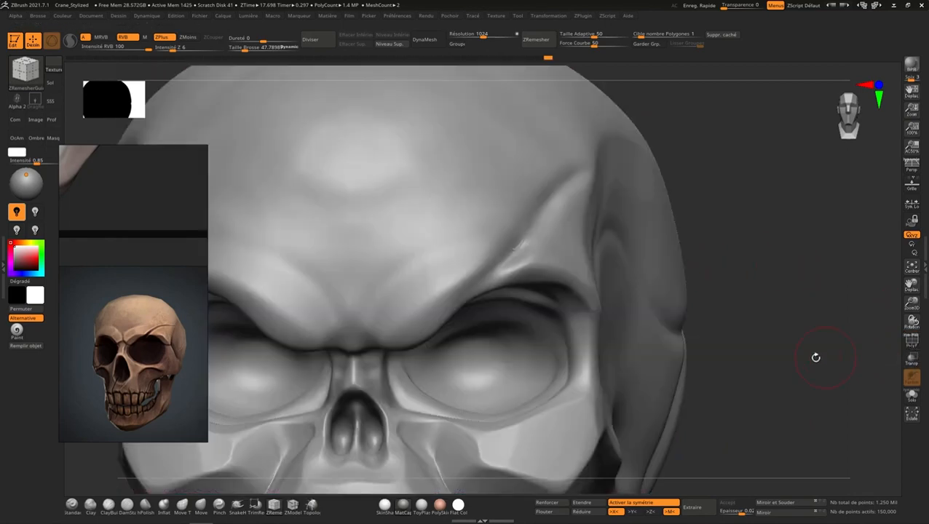
right_click_drag(815, 357, 811, 219, "ctrl")
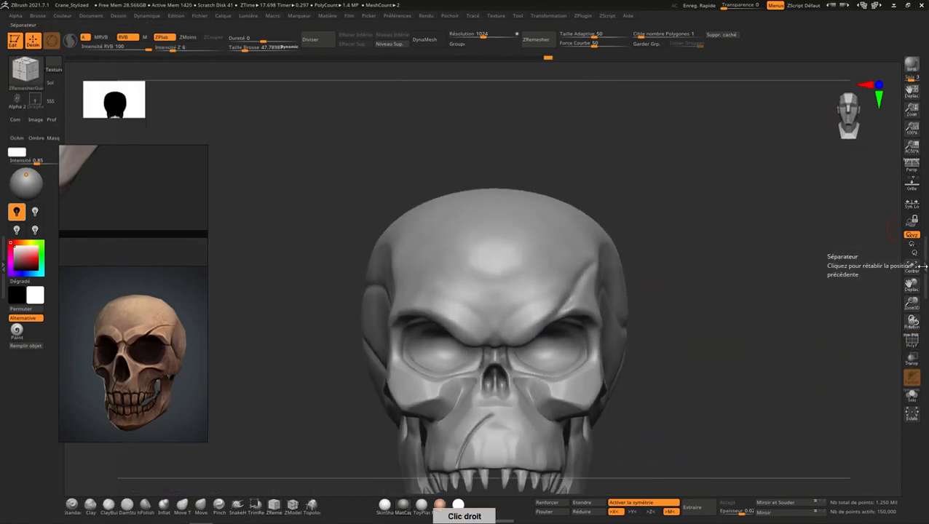
Decimate the SM_CraneBas_low jaw with Decimation Master's 150k preset and check the total point count.
left_click(925, 262)
left_click(884, 197)
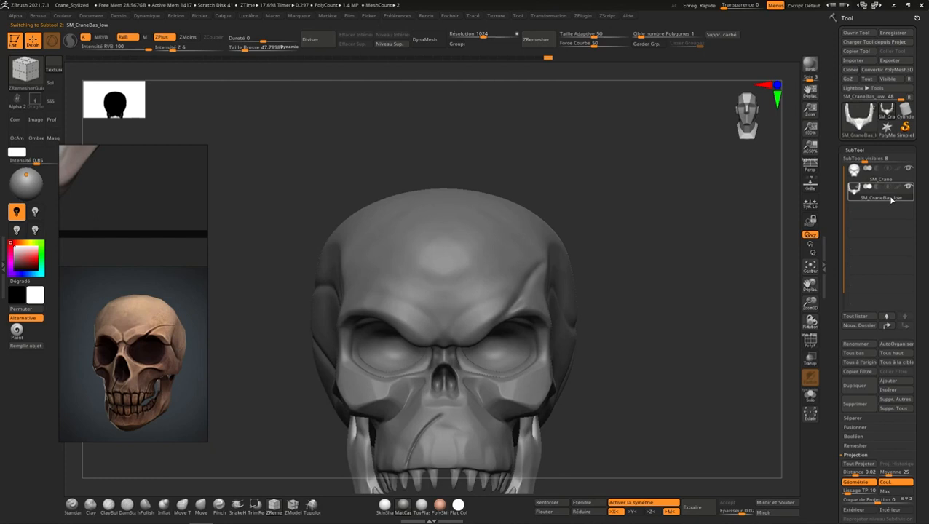
left_click(823, 267)
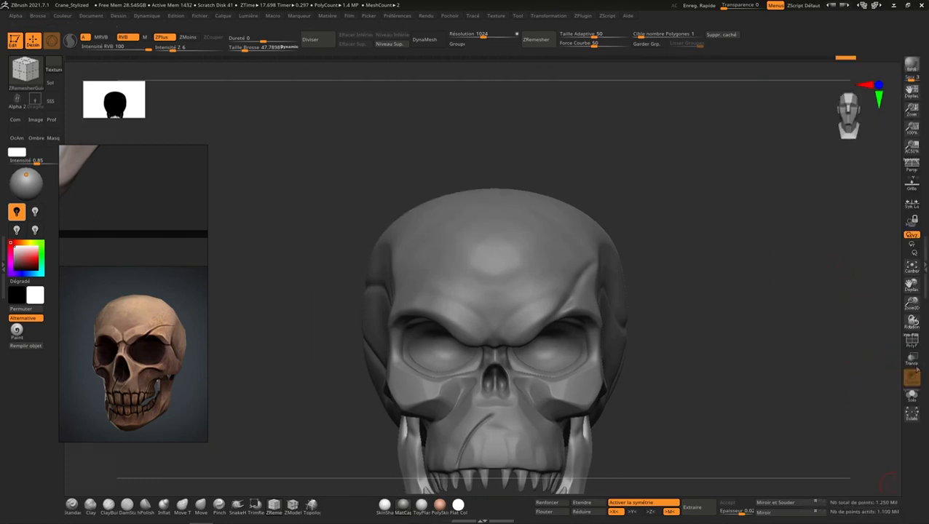
left_click(926, 271)
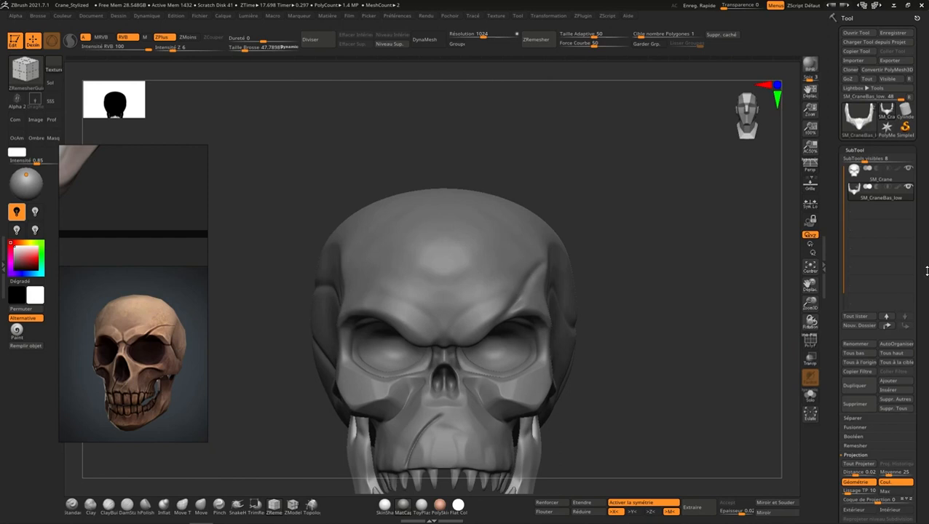
left_click(583, 15)
left_click(637, 291)
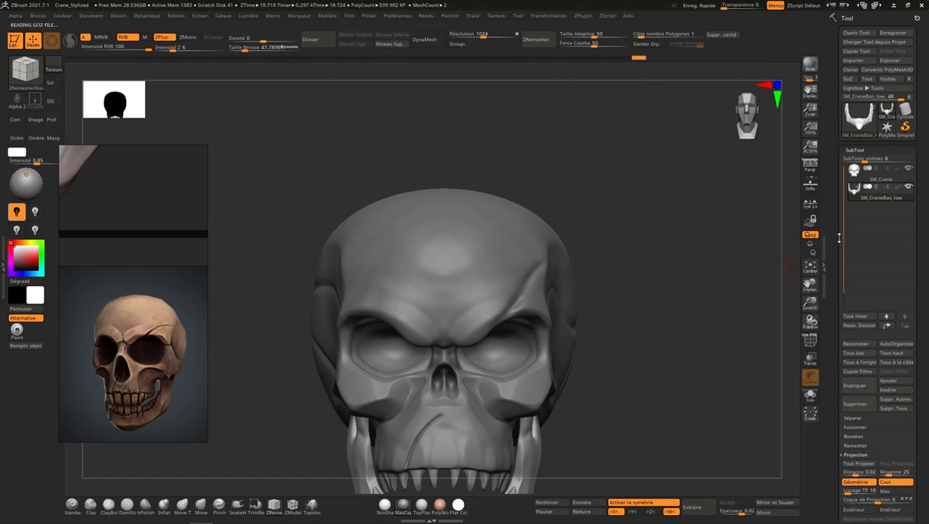
left_click(824, 263)
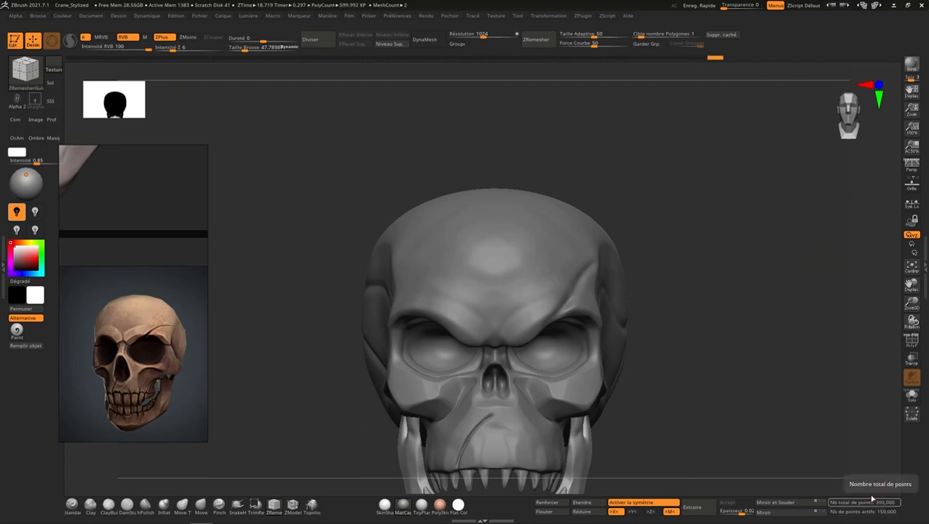
left_click(923, 268)
right_click_drag(659, 369, 666, 287)
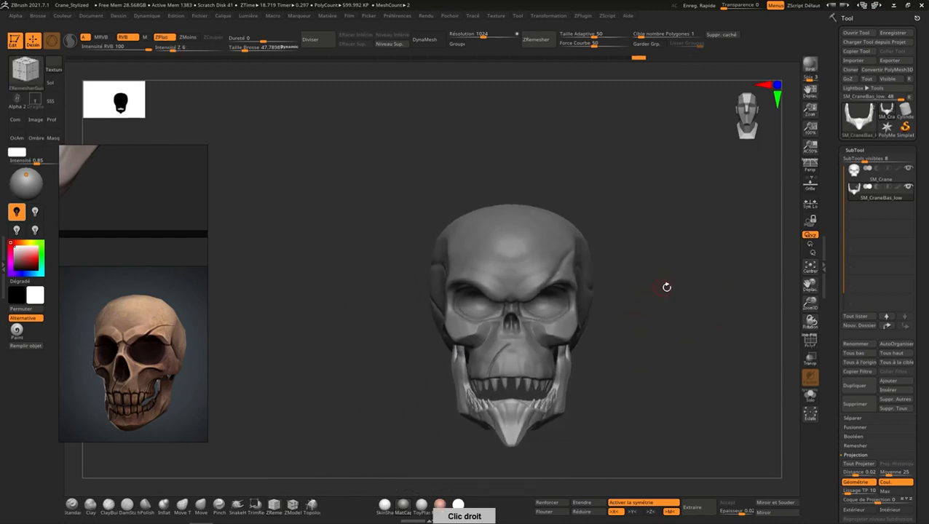
left_click(890, 61)
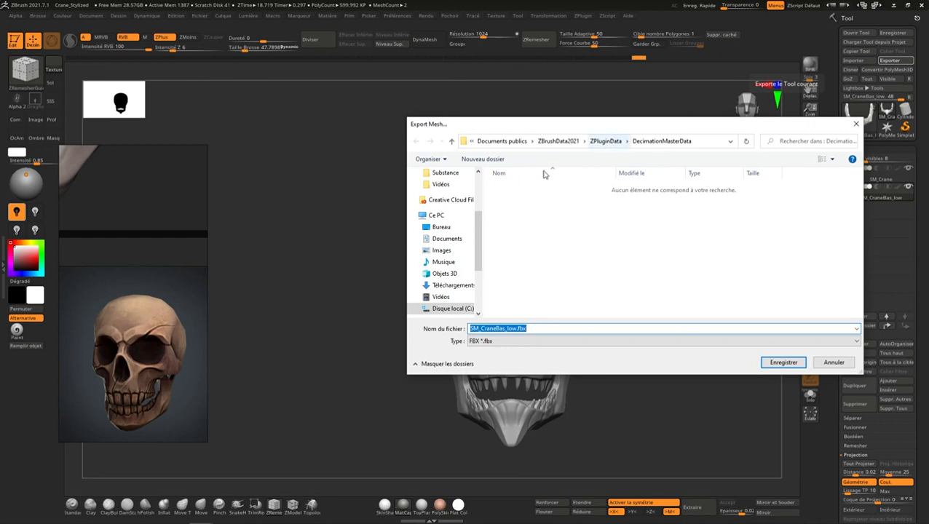
scroll(462, 193, "up", 3)
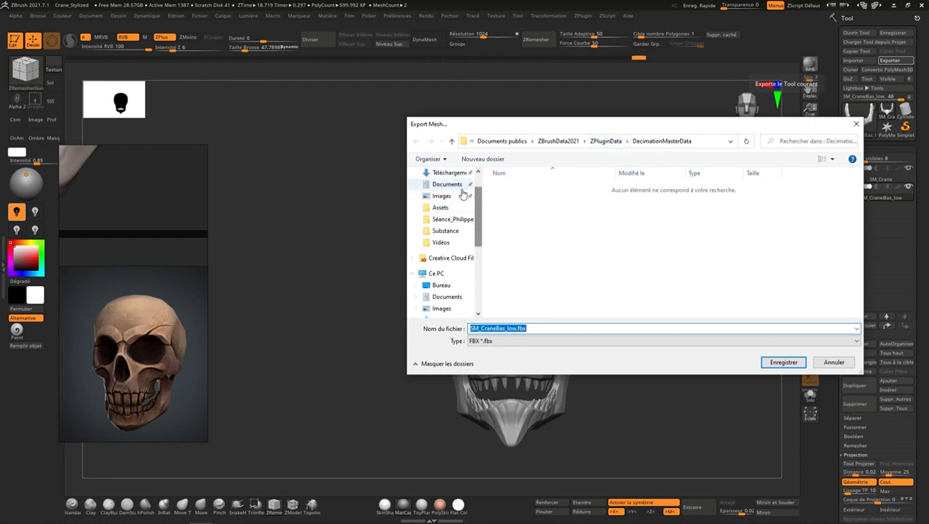
left_click(440, 207)
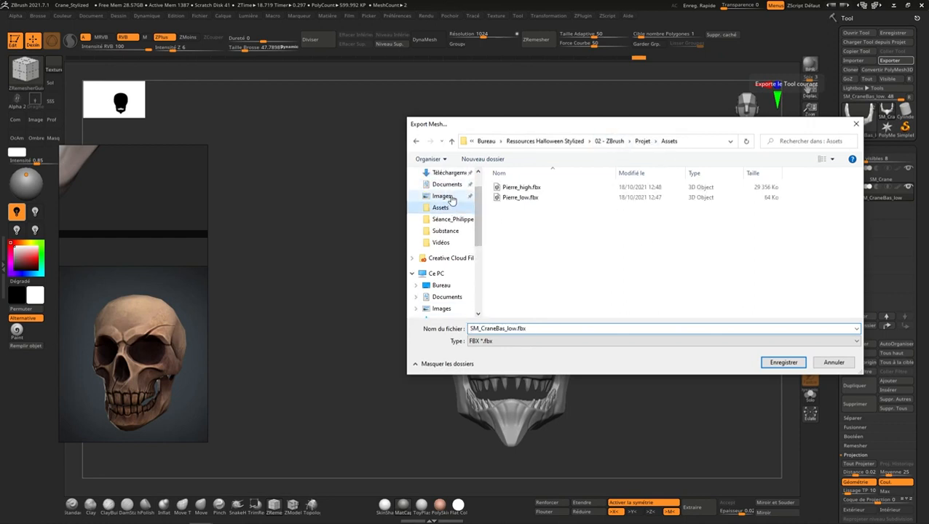
left_click(642, 141)
left_click(635, 141)
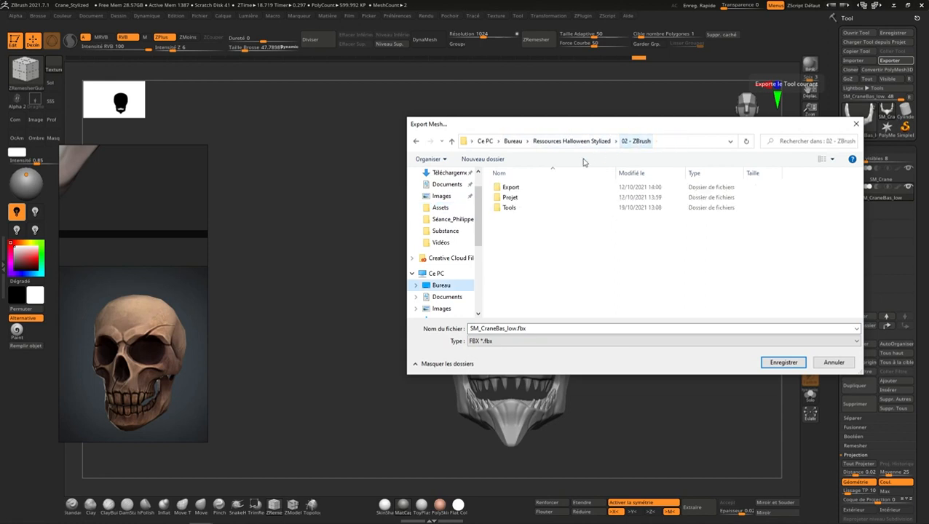
double_click(525, 189)
left_click(522, 188)
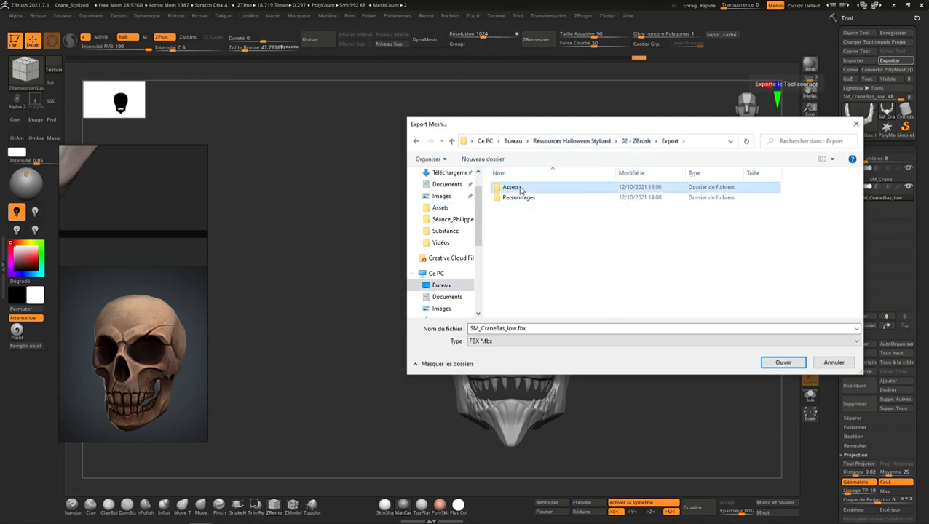
double_click(522, 189)
double_click(517, 188)
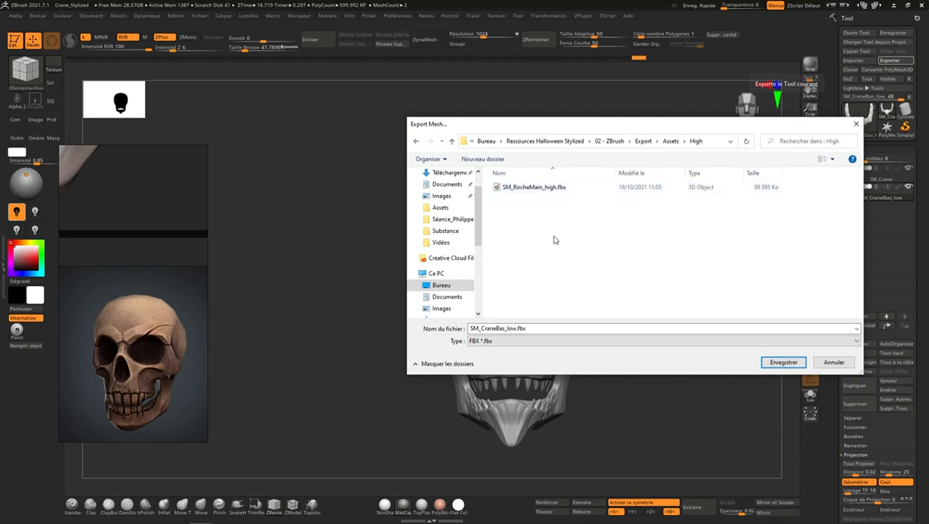
left_click(506, 328)
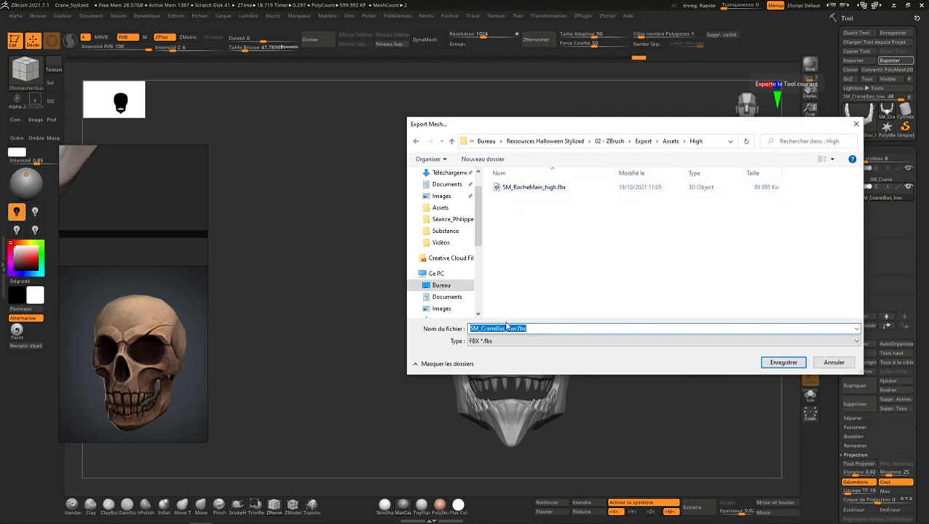
key("Home")
left_click(841, 362)
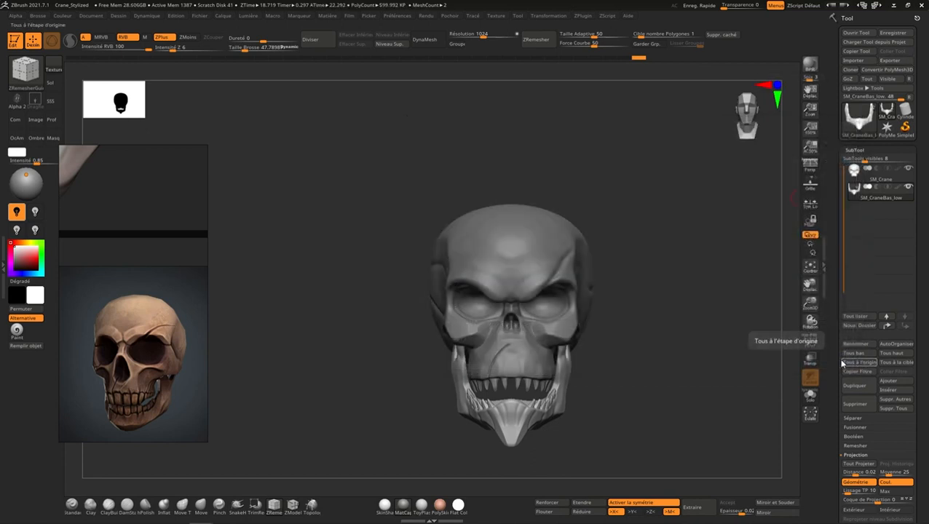
Start an FBX export of the SM_Crane skull subtool into the 02 - ZBrush > Export > Assets > High folder.
mouse_move(889, 181)
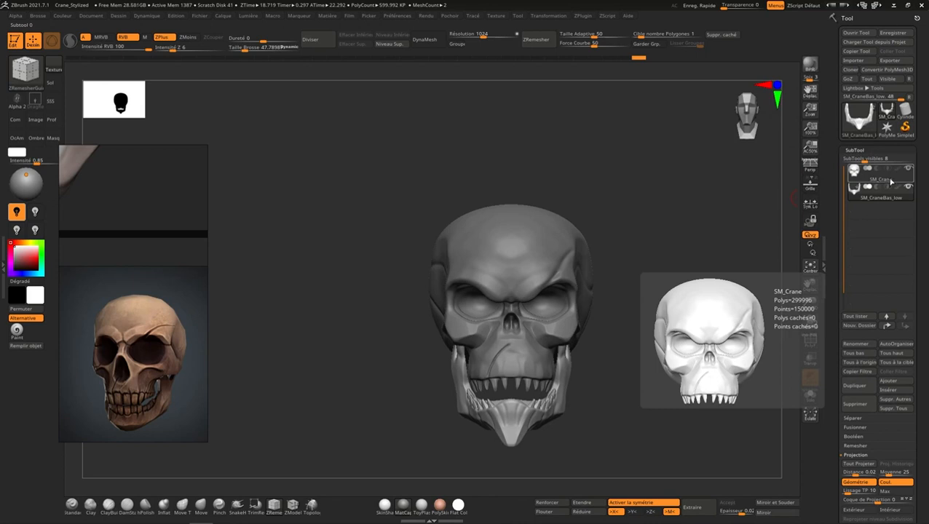
left_click(890, 182)
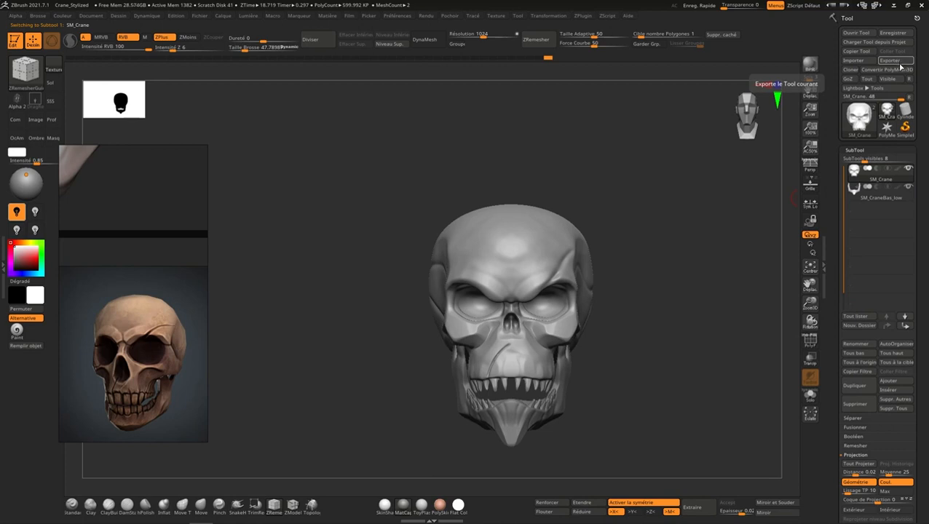
left_click(900, 65)
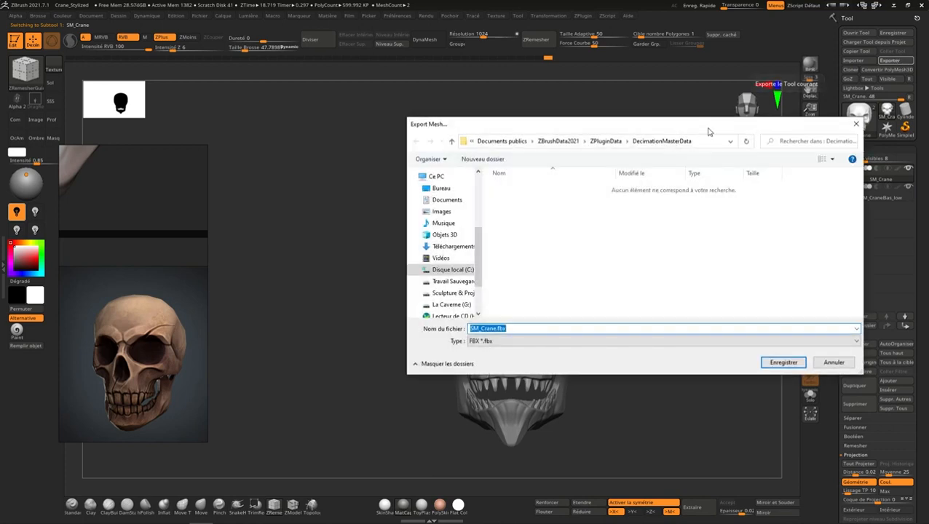
scroll(449, 200, "up", 3)
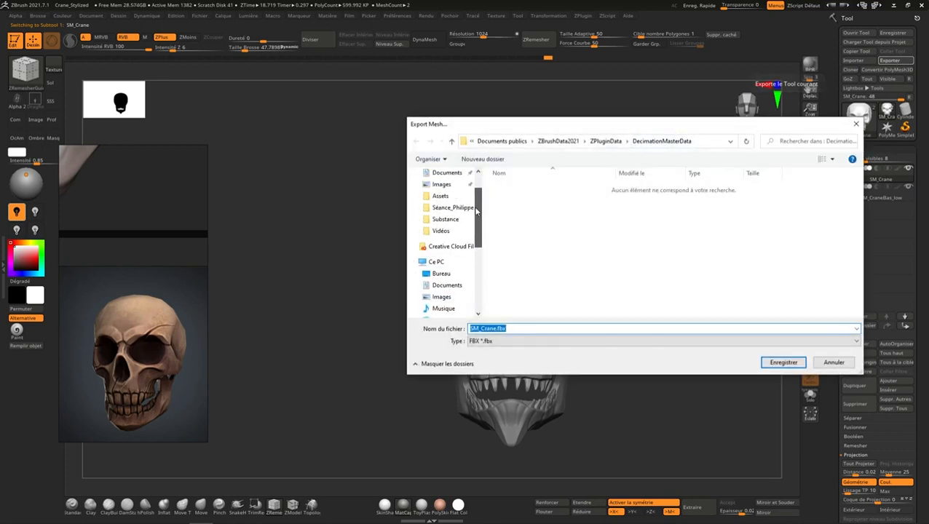
left_click(444, 197)
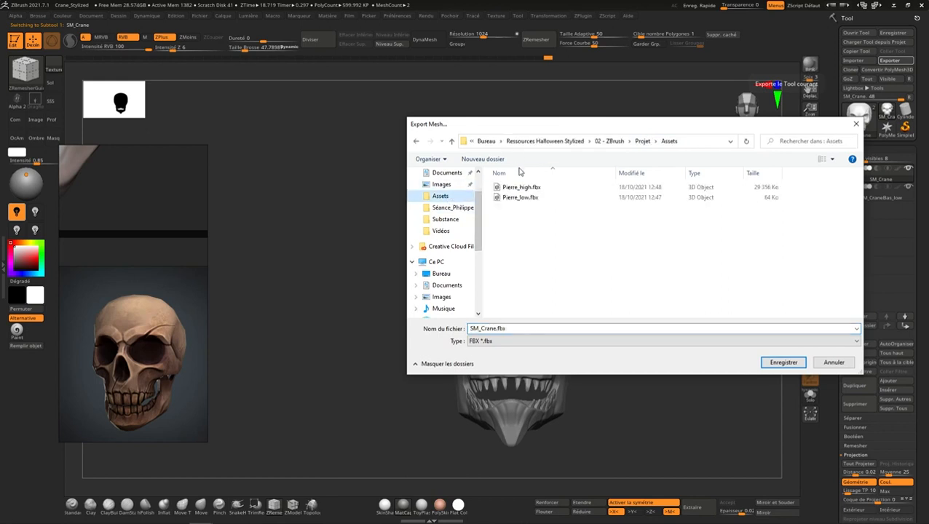
left_click(644, 142)
left_click(636, 140)
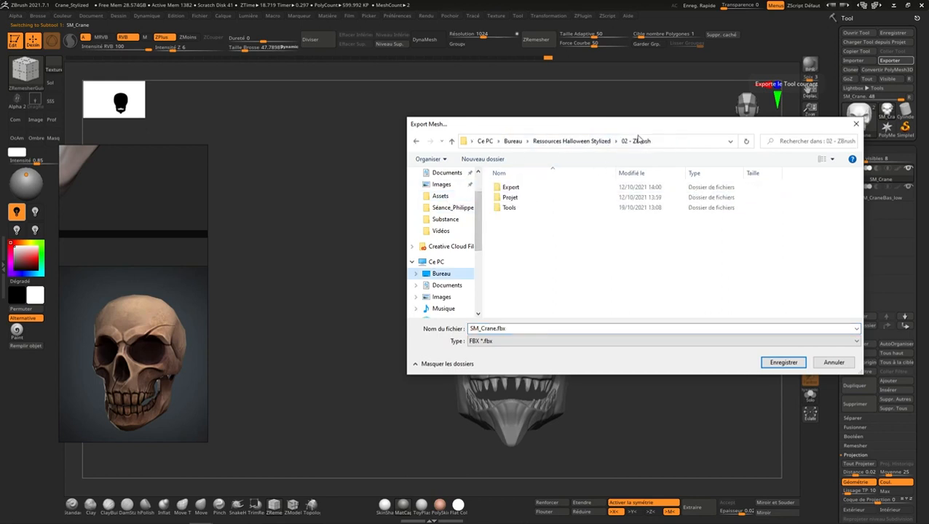
left_click(524, 188)
double_click(524, 188)
double_click(524, 188)
left_click(525, 188)
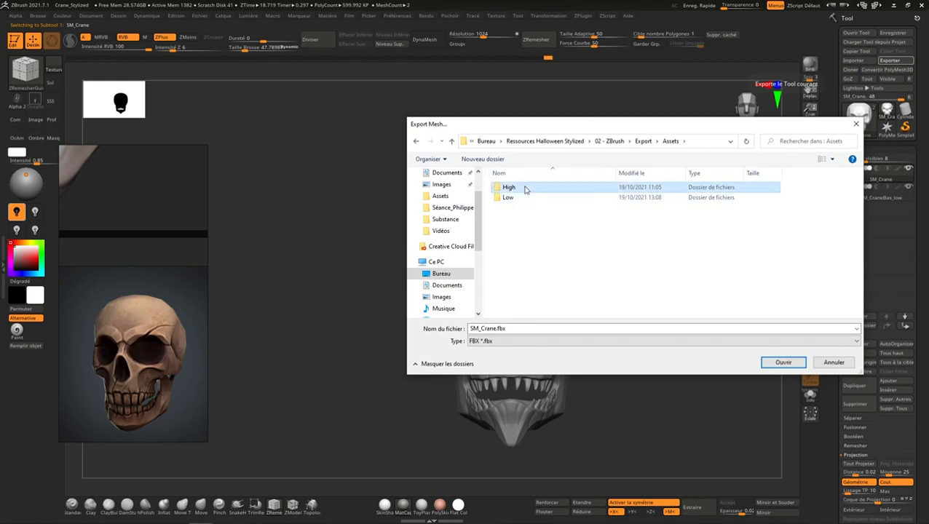
double_click(524, 189)
Name the export SM_Crane_high.fbx in the High folder and export all subtools with the FBX 2020 binary options.
left_click(513, 328)
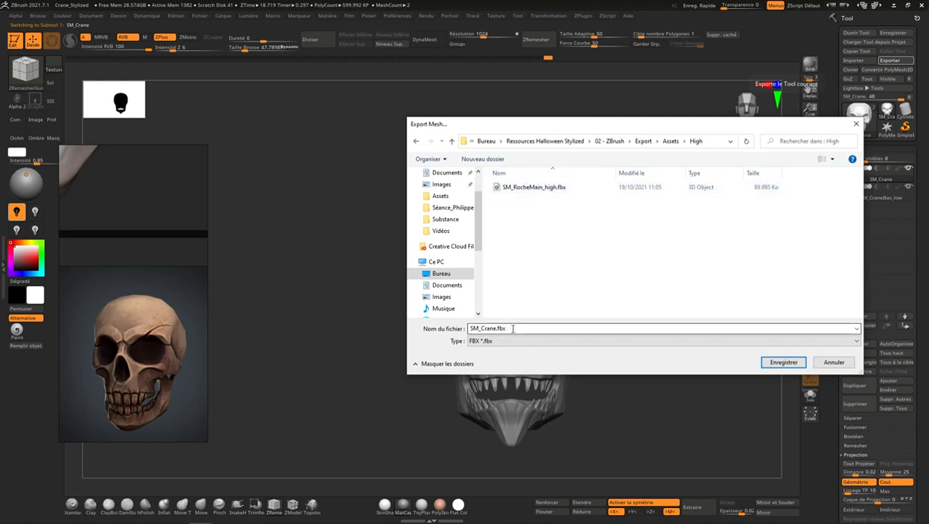
left_click(497, 328)
left_click(496, 327)
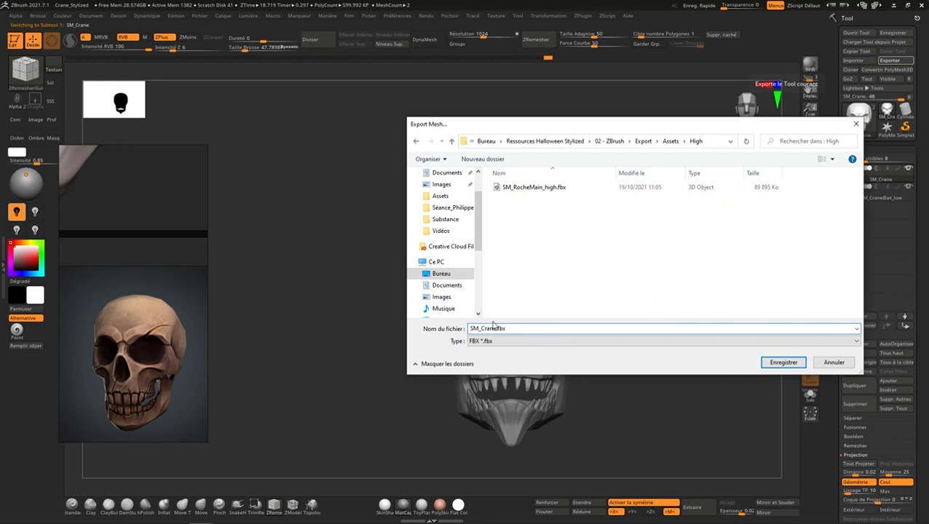
type("_high")
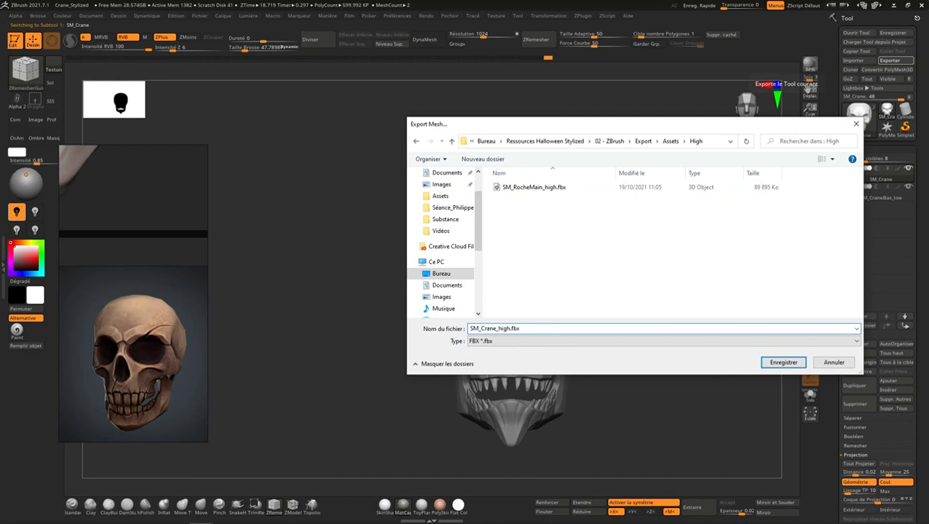
left_click(783, 362)
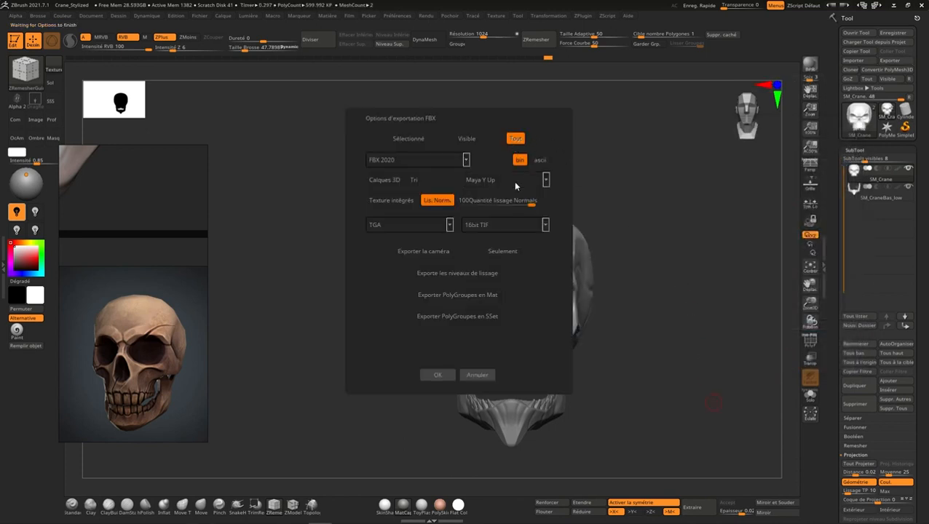
left_click(437, 375)
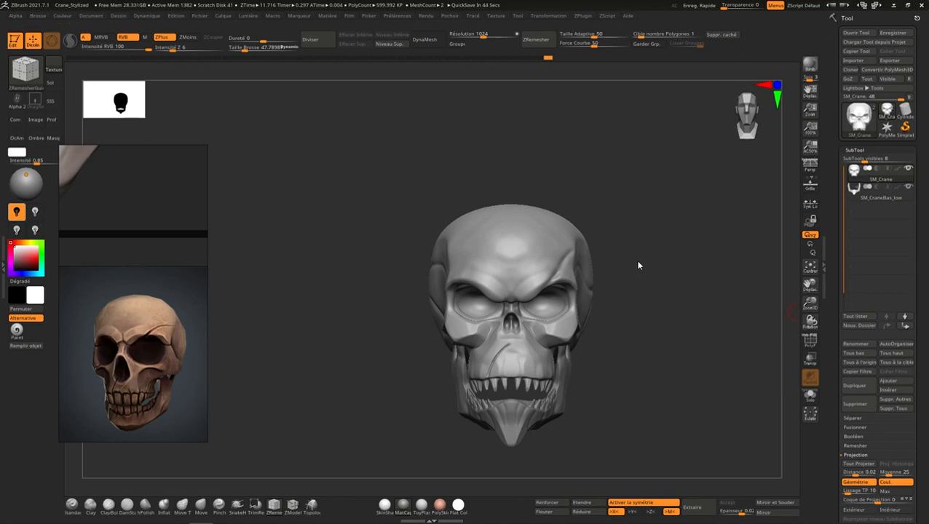
Leave ZBrush and switch to Blender with its empty scene in a maximized window.
left_click(917, 5)
left_click(495, 301)
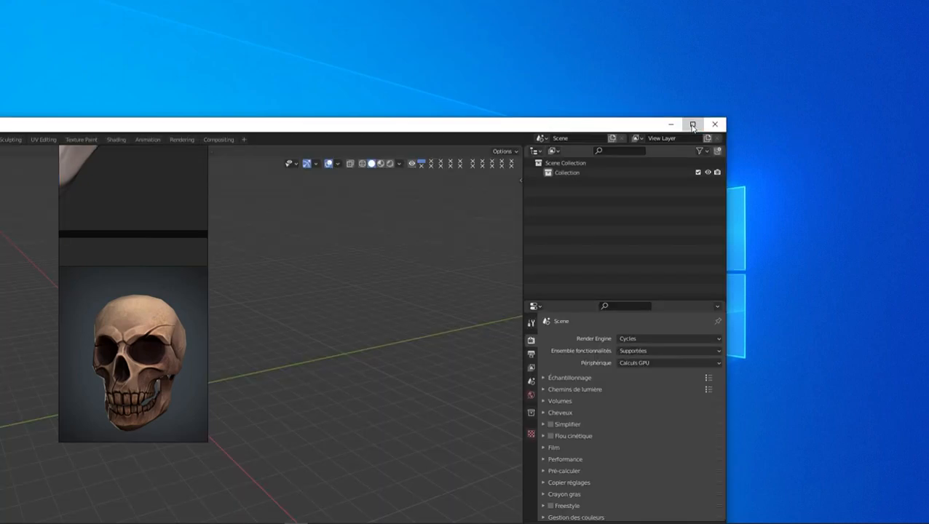
left_click(691, 125)
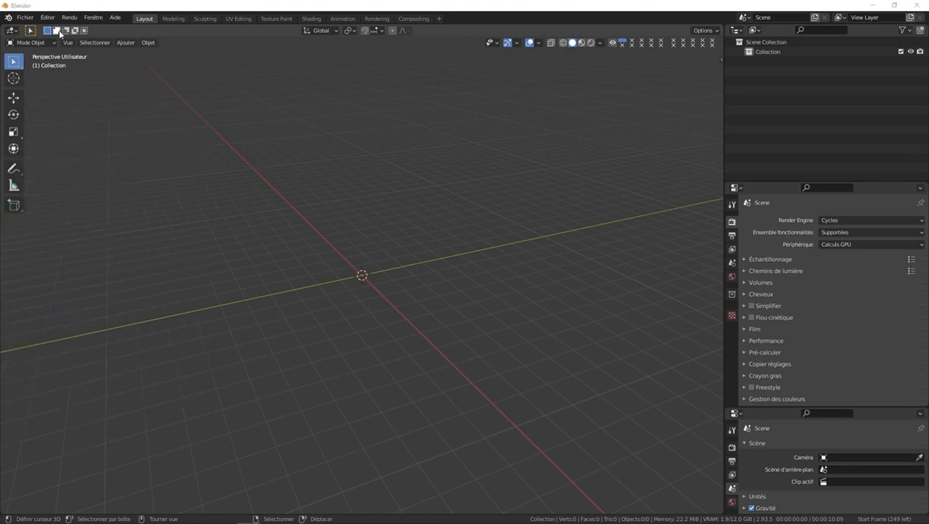
Import SM_Crane_low.fbx from the desktop folder Ressources Halloween Stylized > 02 - ZBrush > Export > Assets > Low.
left_click(25, 18)
mouse_move(67, 148)
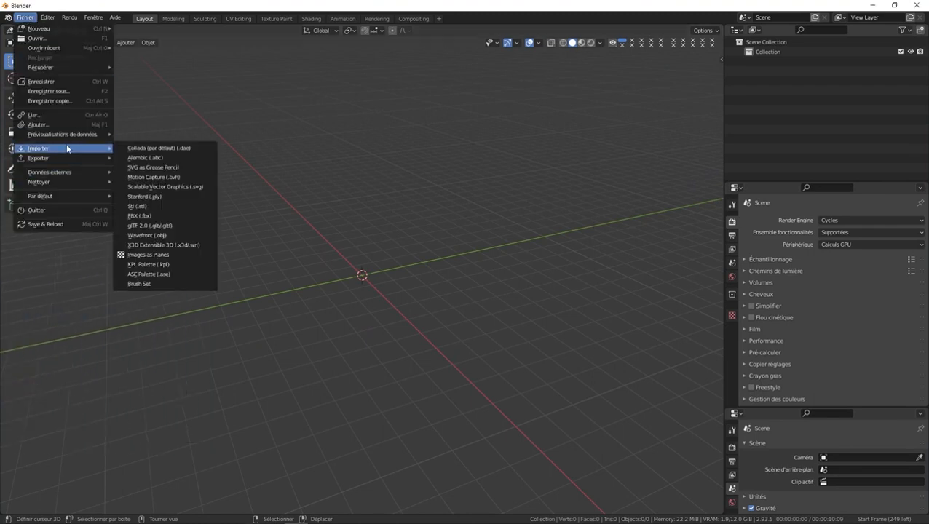
left_click(150, 216)
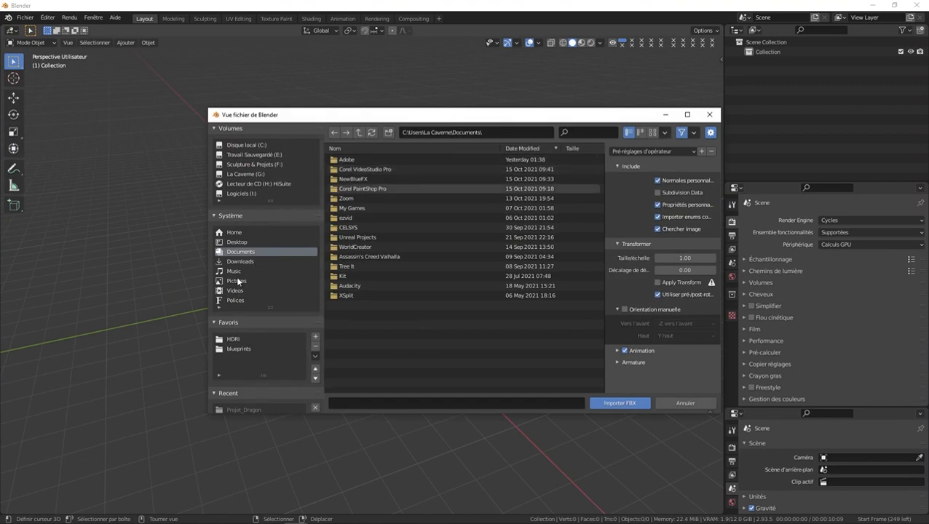
left_click(237, 242)
left_click(391, 182)
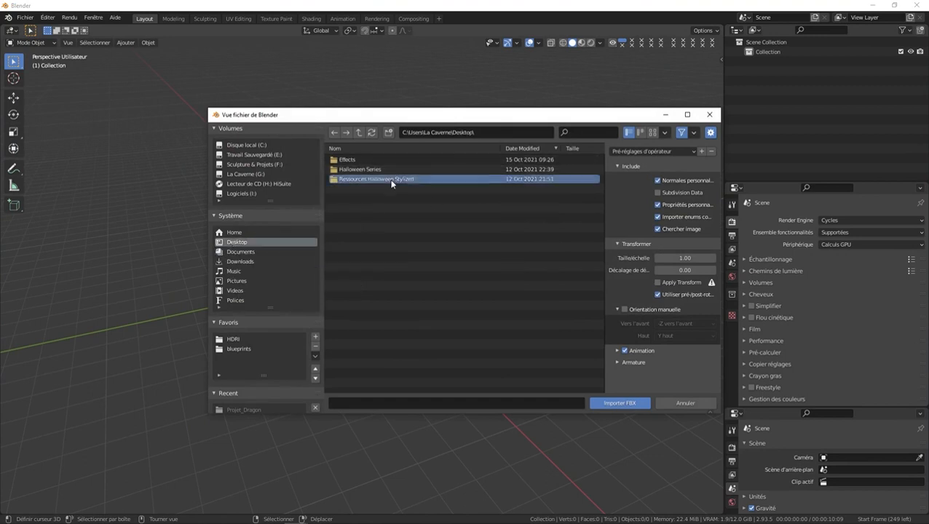
double_click(391, 182)
double_click(363, 161)
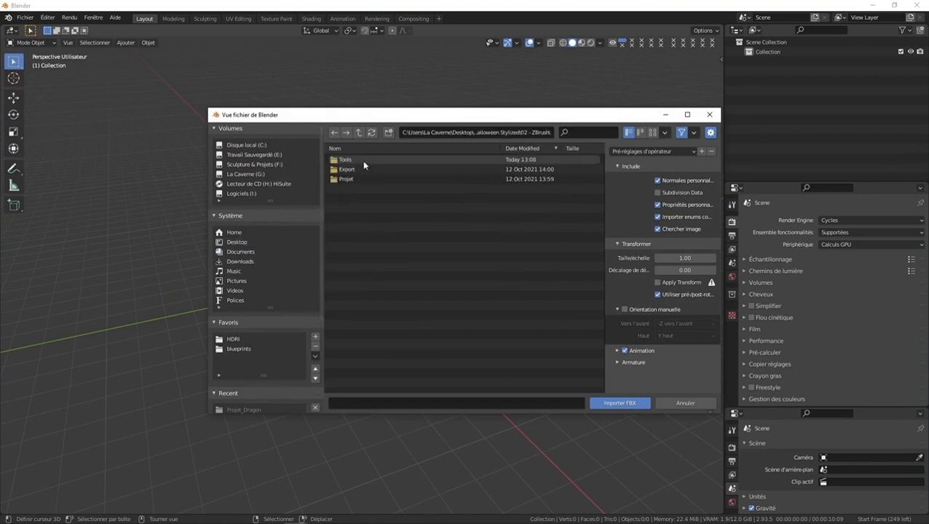
double_click(355, 169)
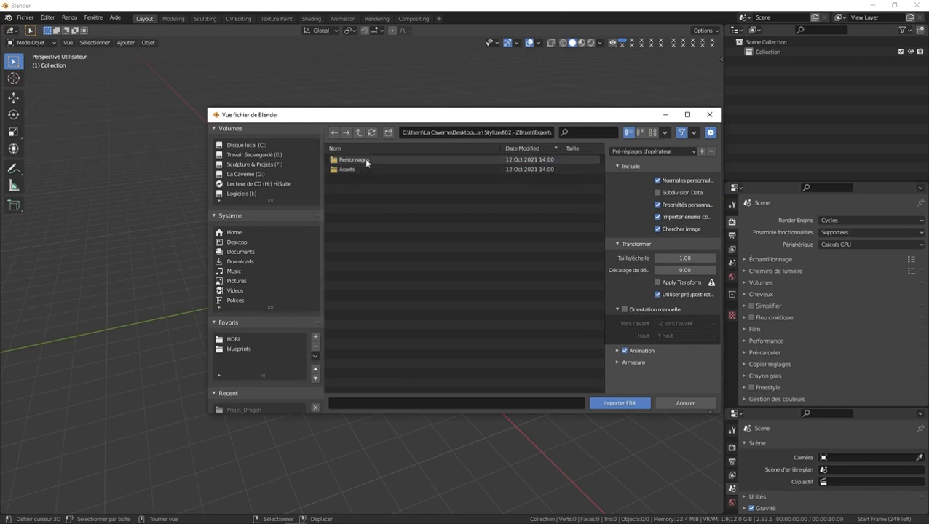
double_click(355, 169)
double_click(358, 168)
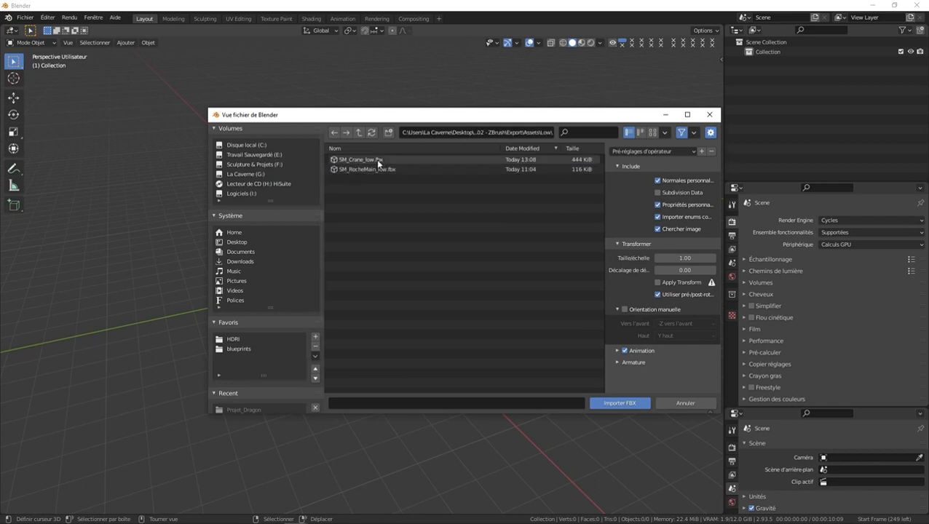
double_click(377, 161)
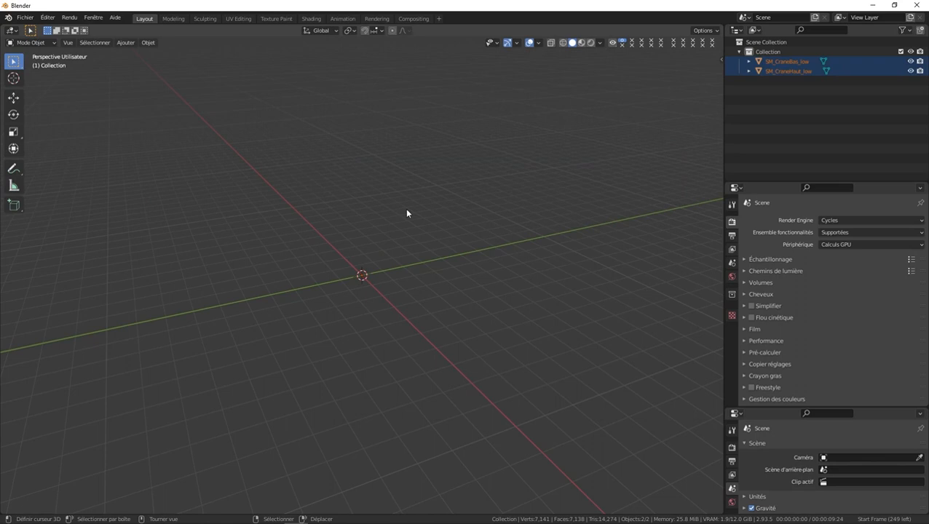
In the UV Editing workspace, average the island scale and pack the UVs of SM_CraneHaut_low and SM_CraneBas_low together in Edit Mode.
key("KP_Decimal")
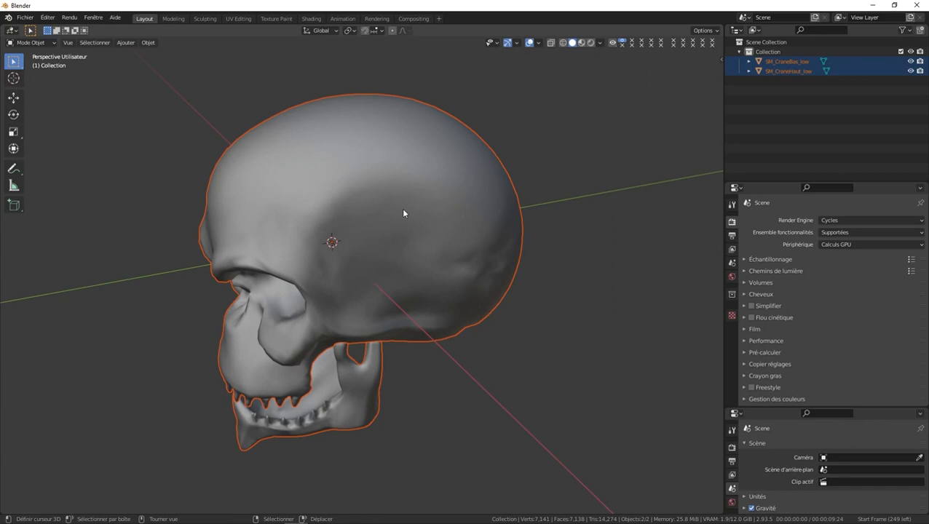
middle_click_drag(359, 220, 437, 191)
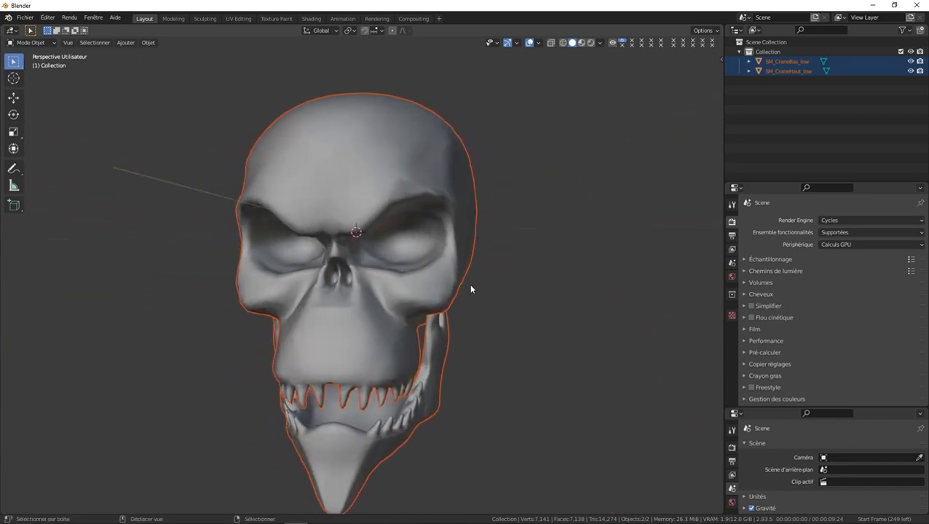
middle_click_drag(471, 285, 472, 263)
scroll(570, 491, "up", 2)
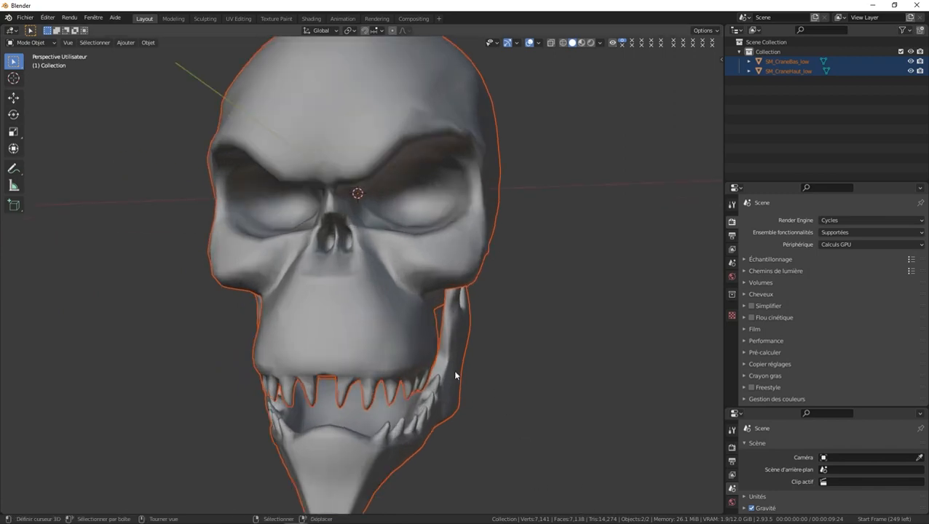
scroll(460, 370, "down", 3)
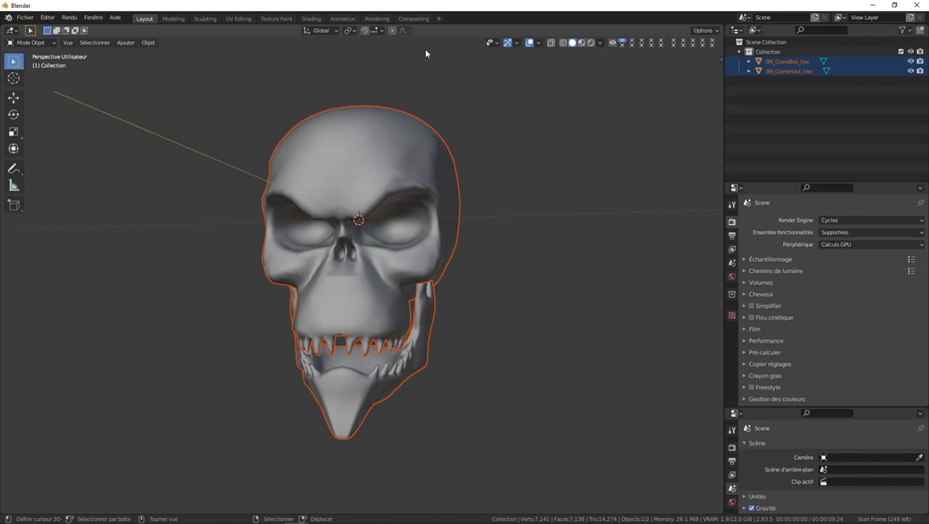
left_click(239, 19)
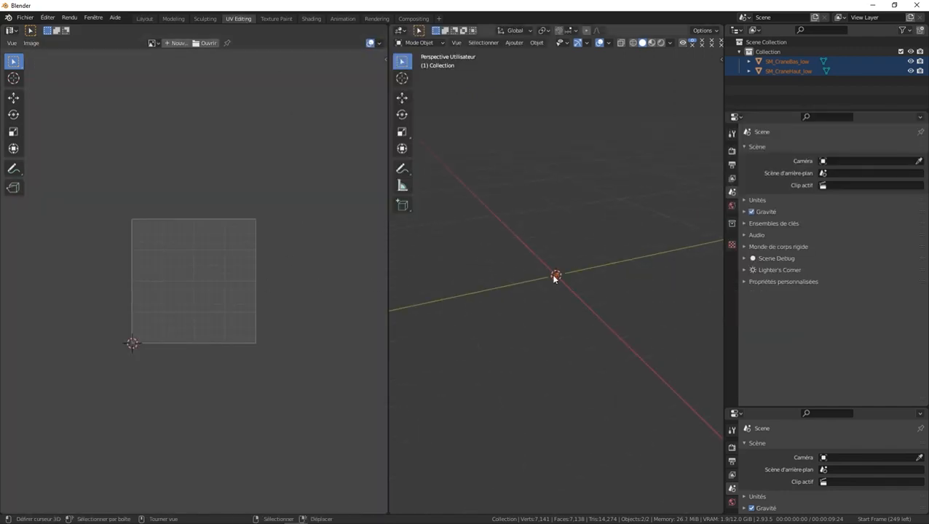
scroll(554, 275, "up", 5)
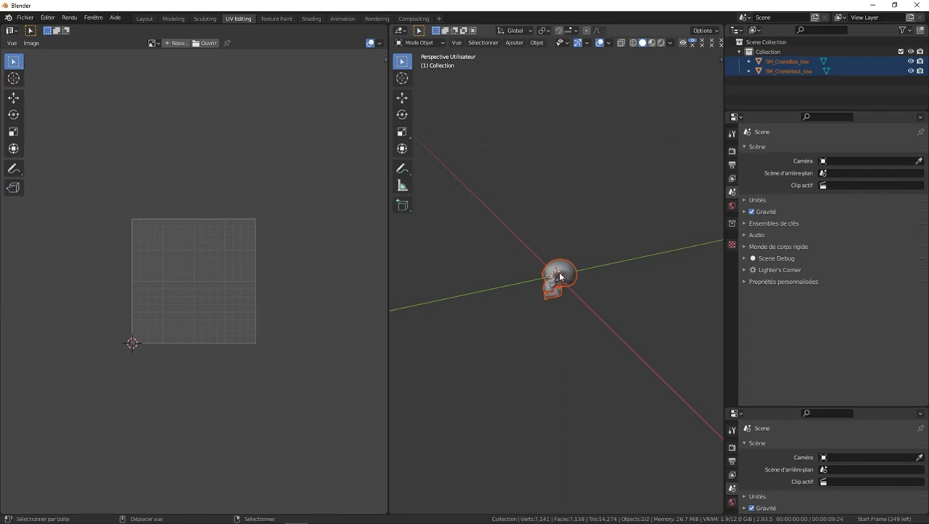
left_click(558, 272, "shift")
key("Tab")
scroll(296, 281, "up", 3)
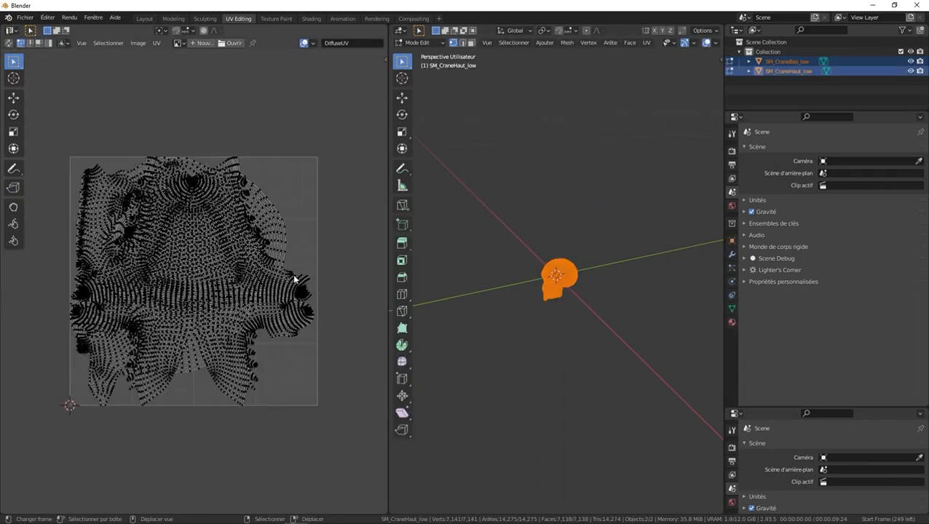
key("a")
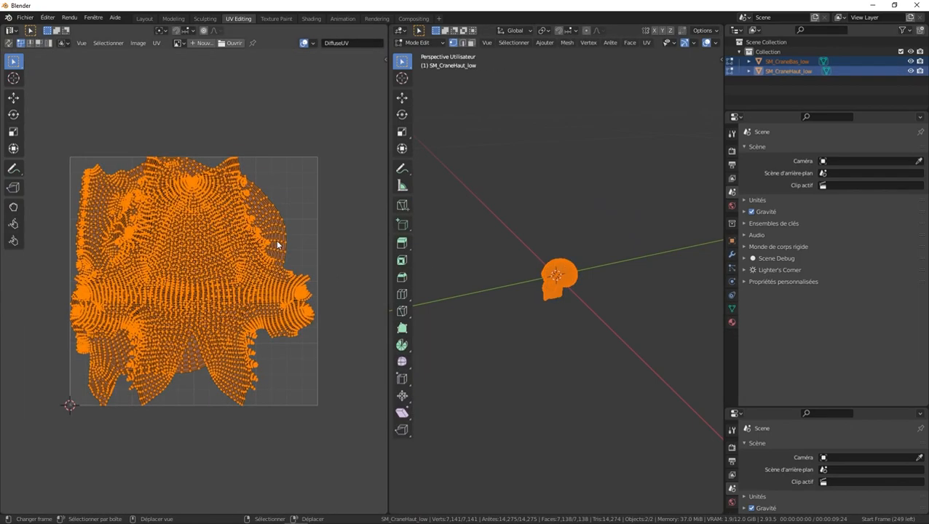
key("ctrl+a")
key("ctrl+p")
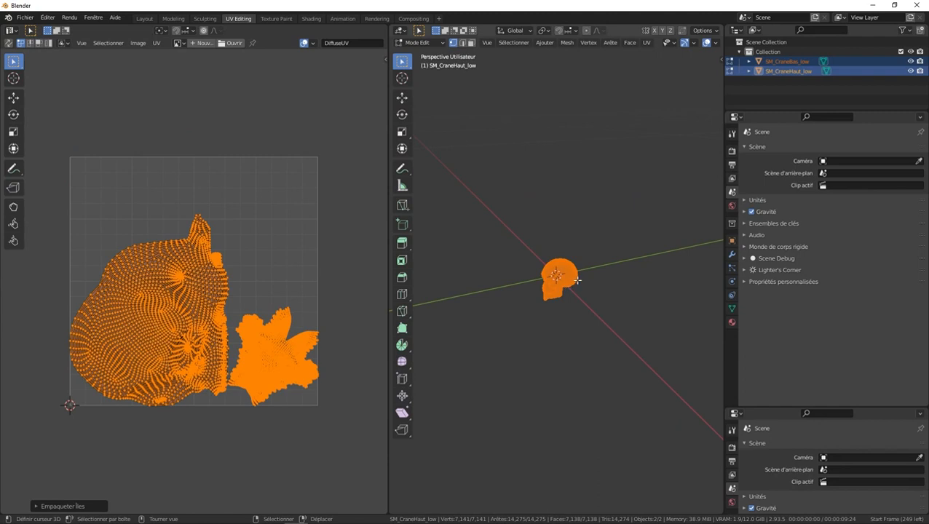
Return to Object Mode and replace the material of SM_CraneHaut_low with a new one named M_CraneStylized.
key("Tab")
middle_click_drag(561, 296, 630, 300)
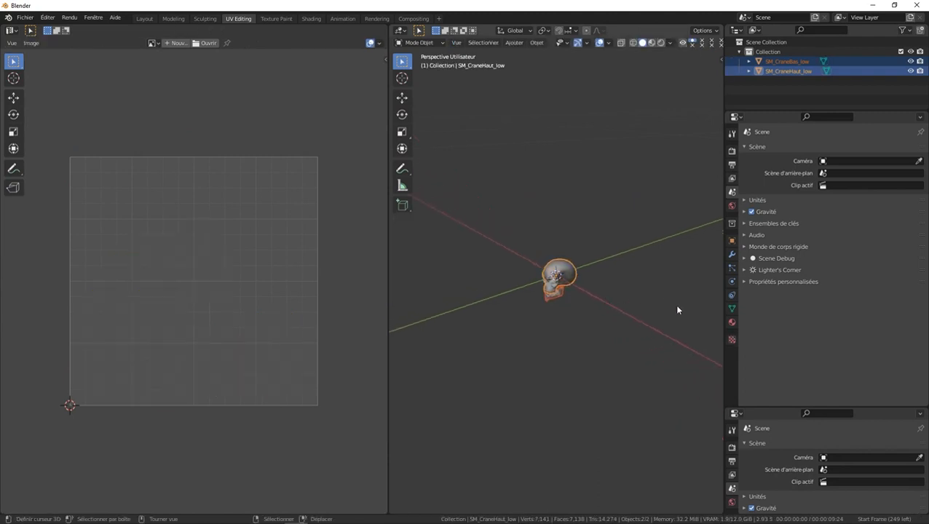
left_click(732, 323)
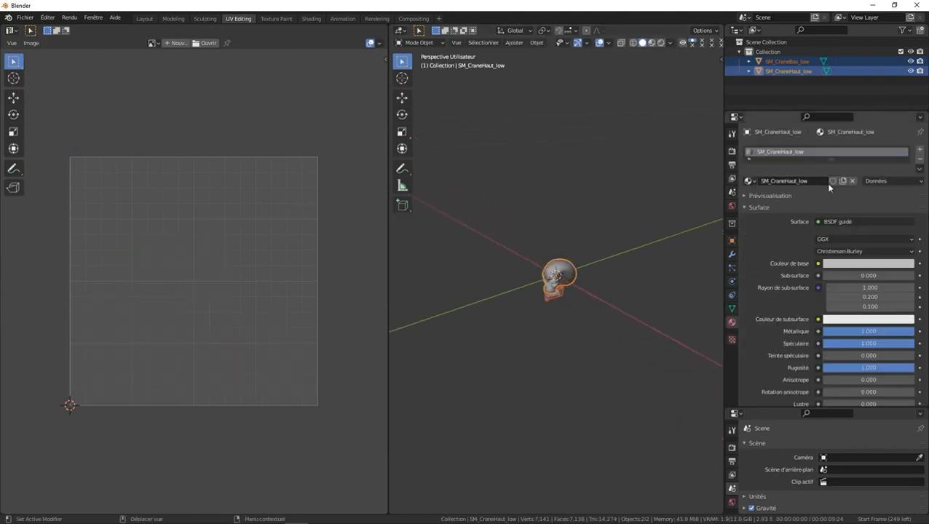
left_click(853, 181)
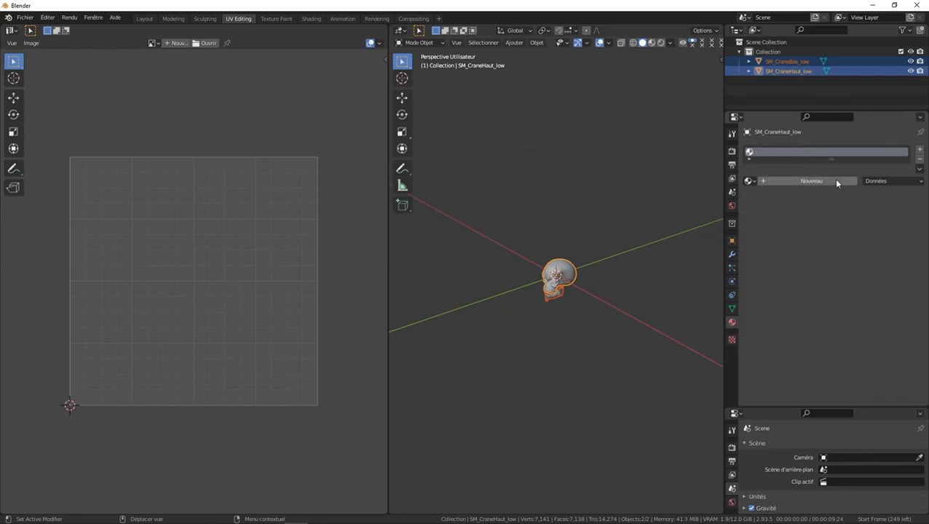
left_click(819, 180)
left_click(802, 182)
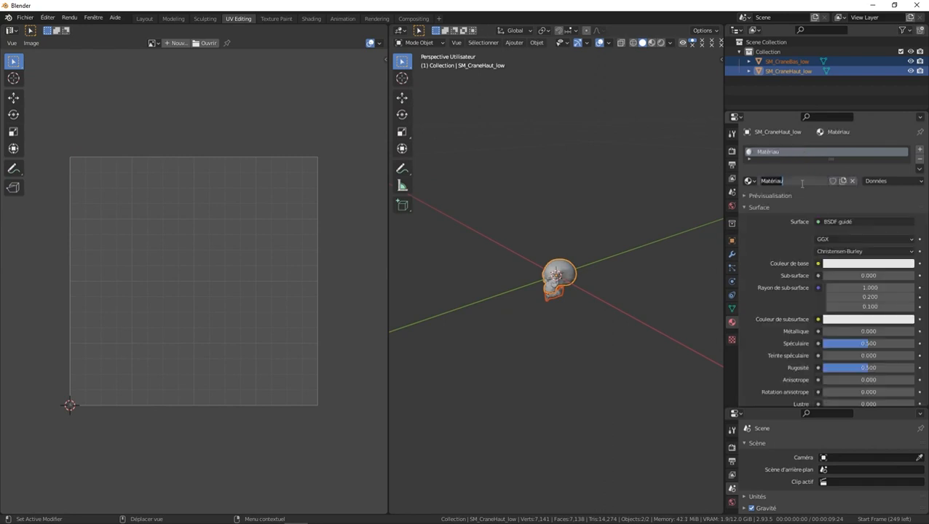
type("M_CraneStylized")
key("Return")
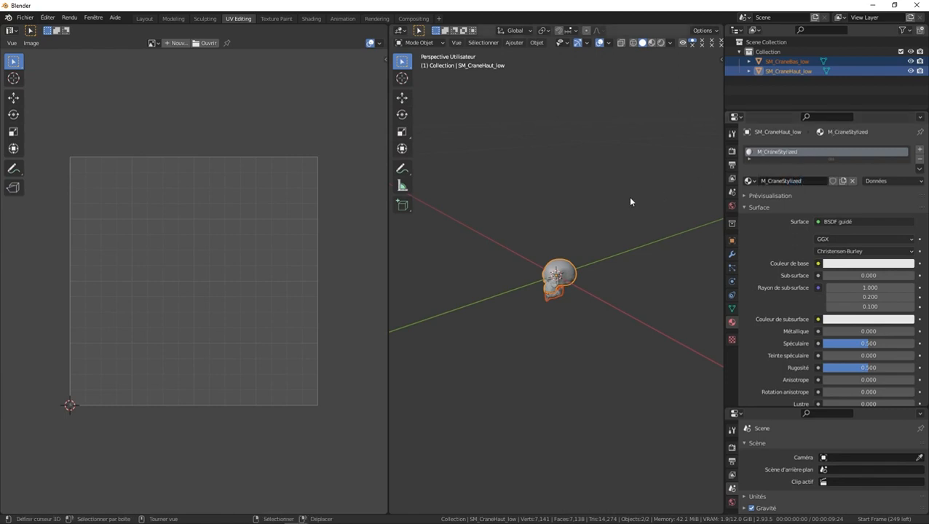
Link the M_CraneStylized material from SM_CraneHaut_low to the selected SM_CraneBas_low jaw.
key("ctrl+l")
mouse_move(627, 202)
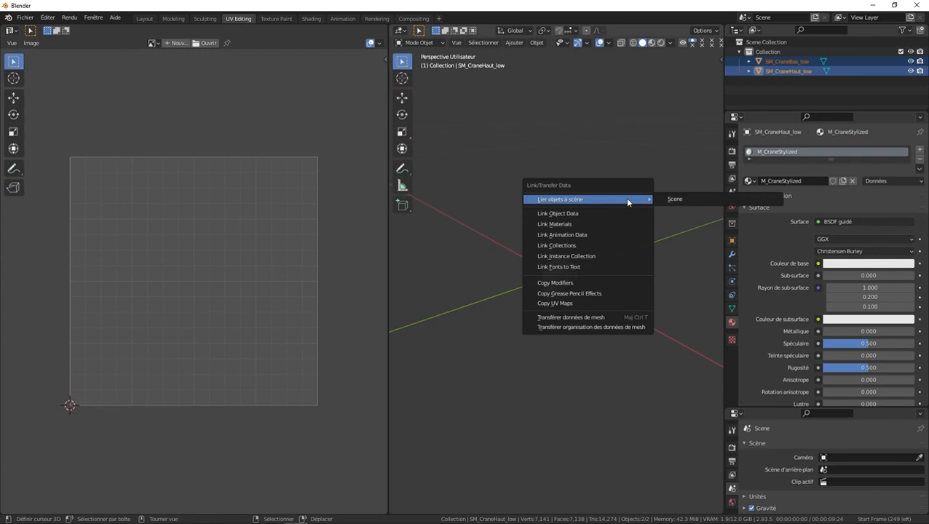
left_click(601, 224)
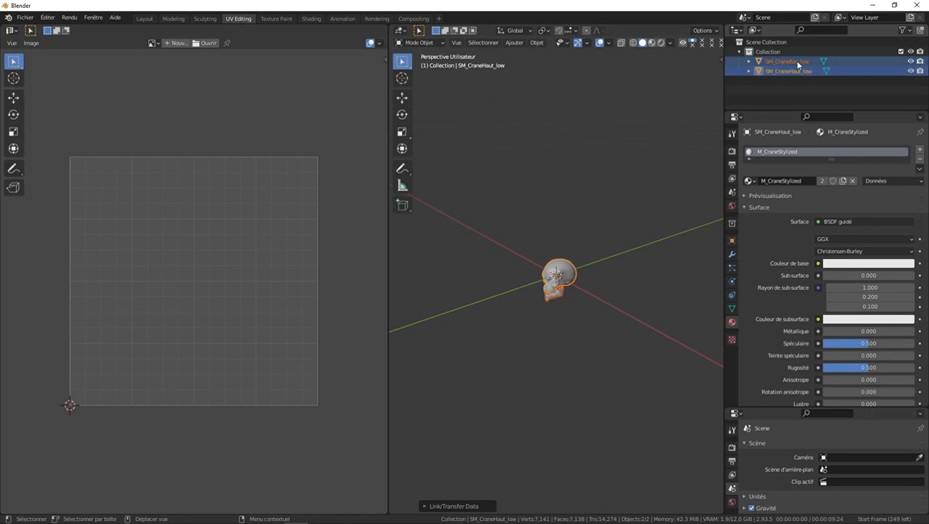
Move both low-poly skull meshes into a new collection named Low.
key("m")
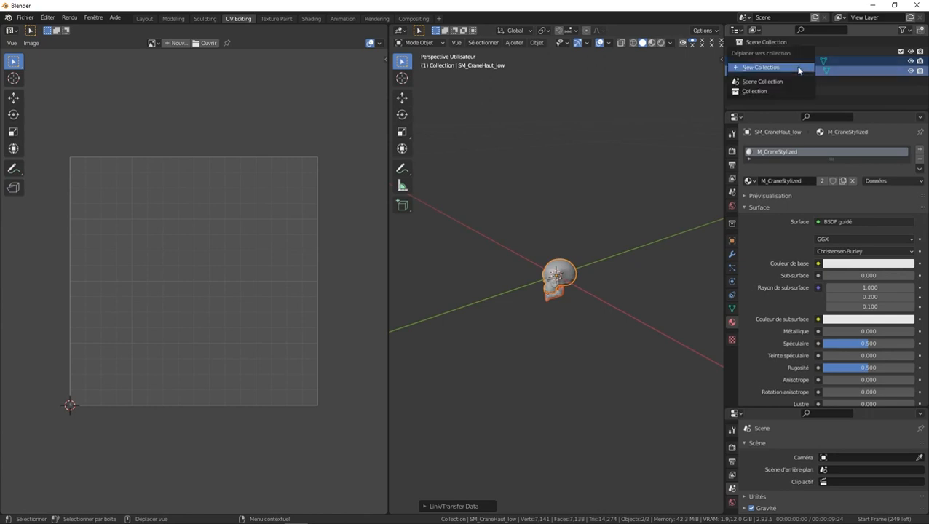
left_click(799, 68)
type("Low")
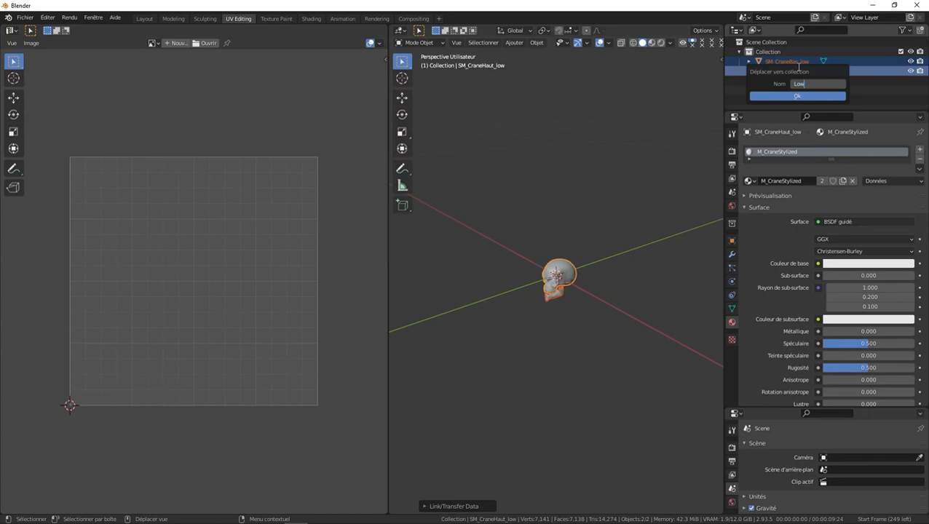
key("Return")
left_click(797, 95)
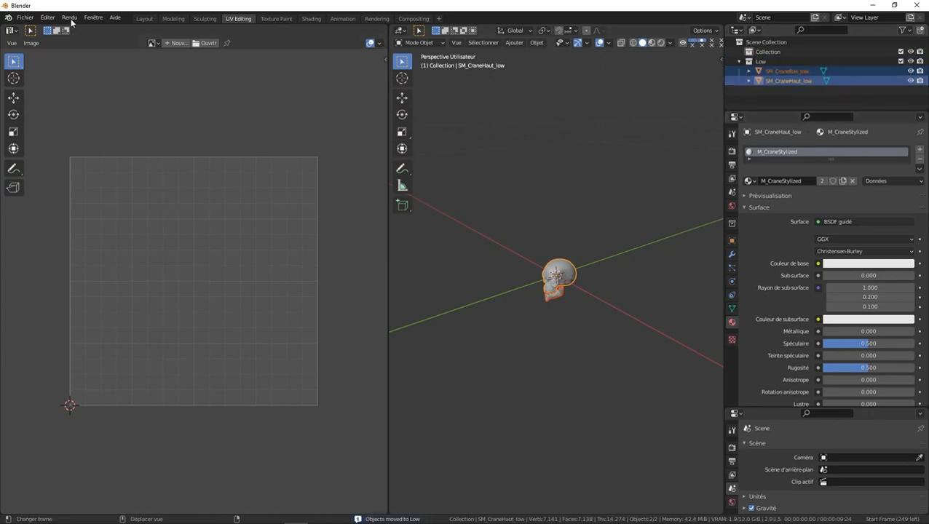
Import the high-poly skull file SM_Crane_high.fbx from the export assets' High folder as FBX.
left_click(27, 16)
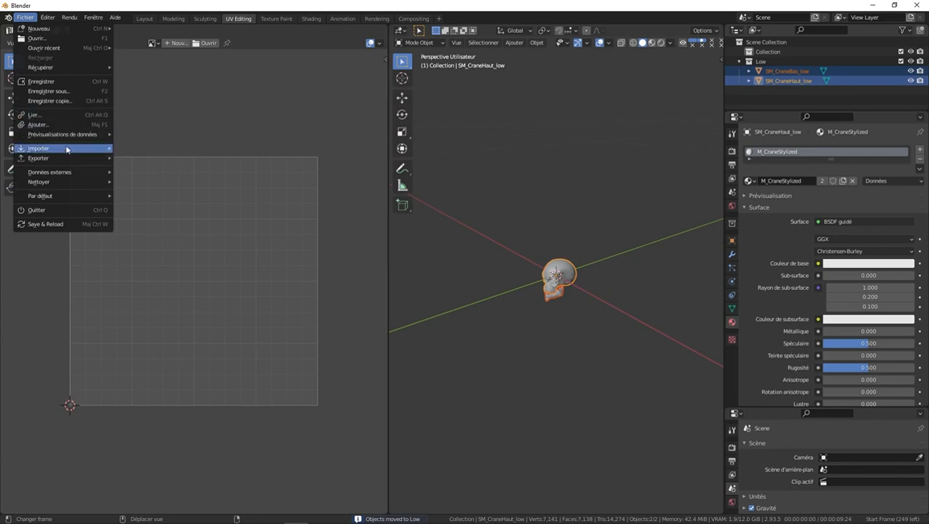
mouse_move(66, 149)
left_click(155, 212)
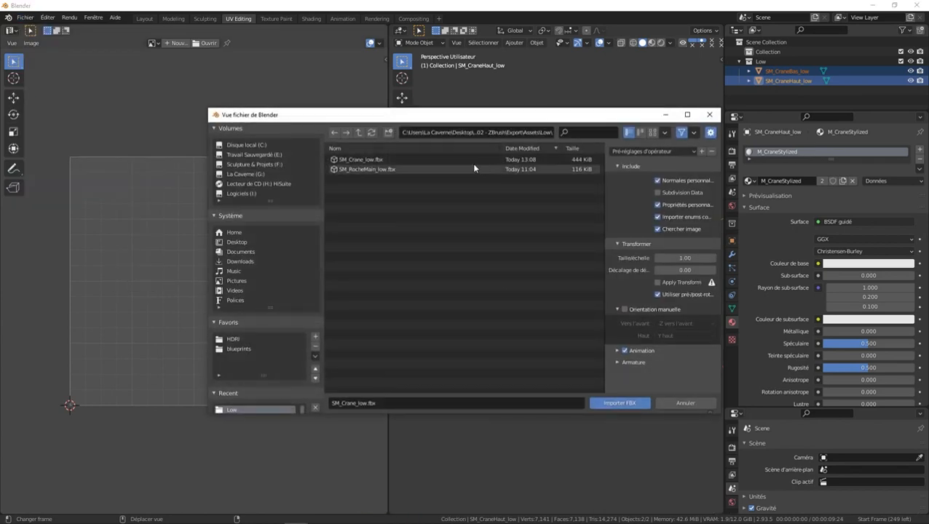
left_click(358, 132)
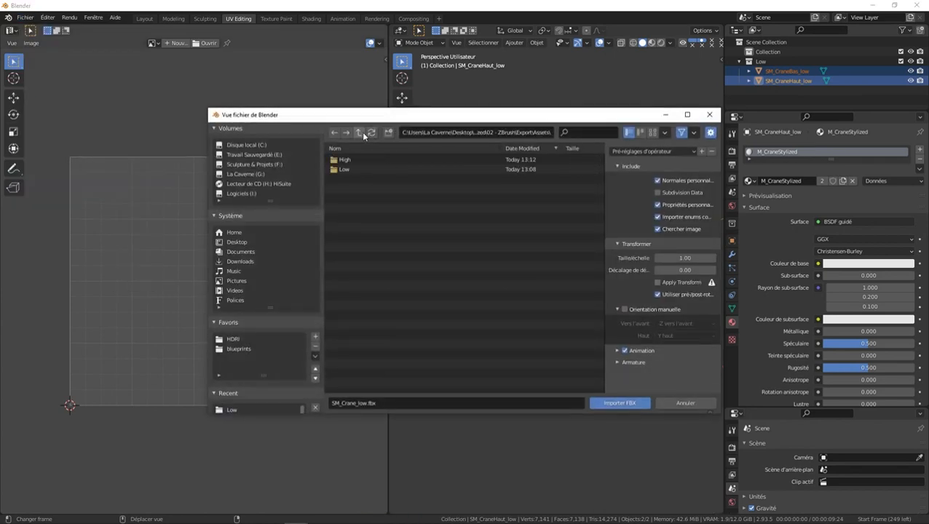
left_click(348, 160)
double_click(348, 160)
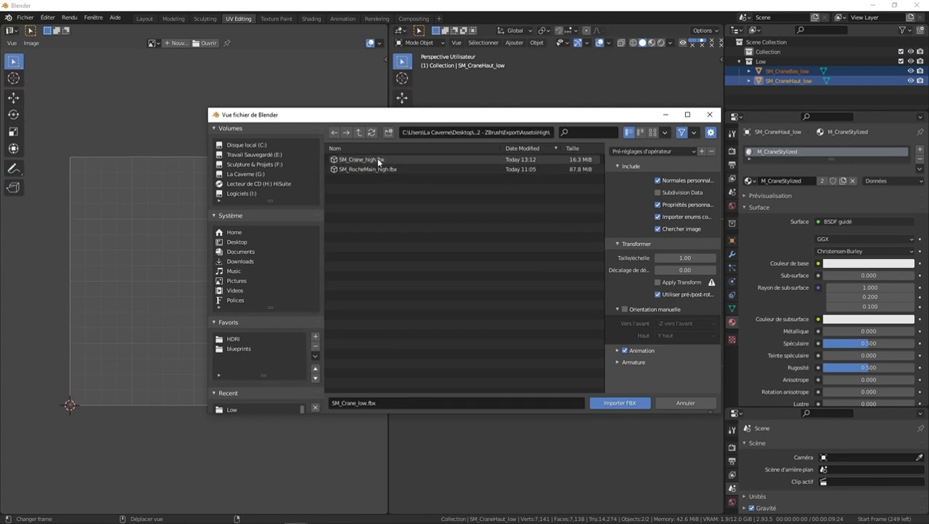
double_click(375, 157)
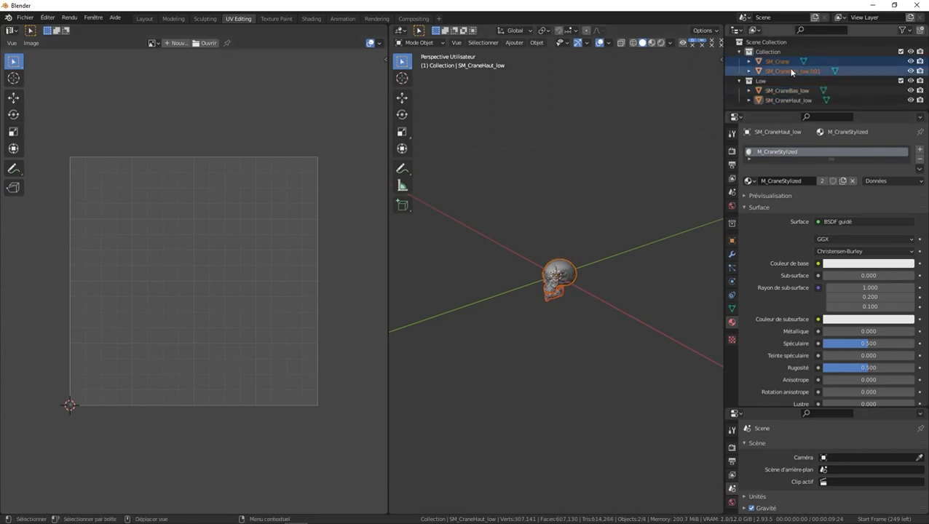
Move the two imported high-poly skull meshes into a new collection named High.
key("m")
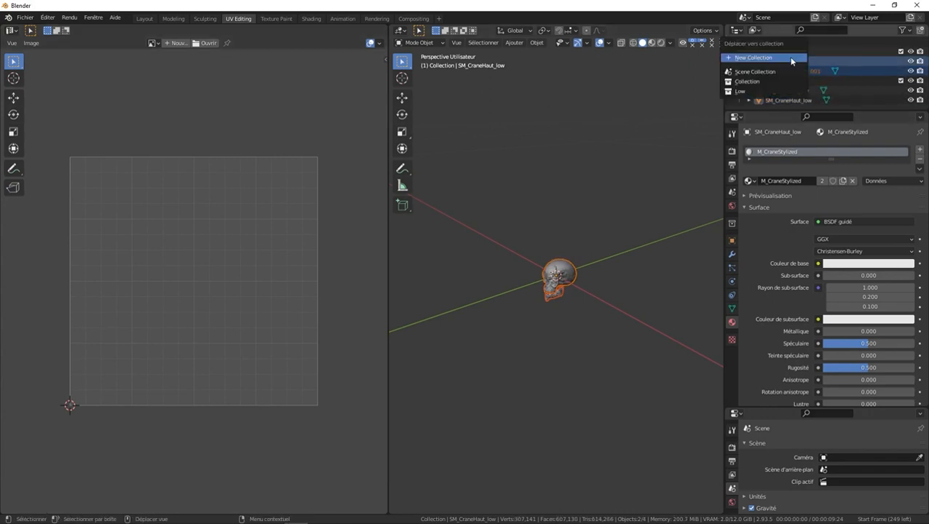
left_click(792, 59)
type("High")
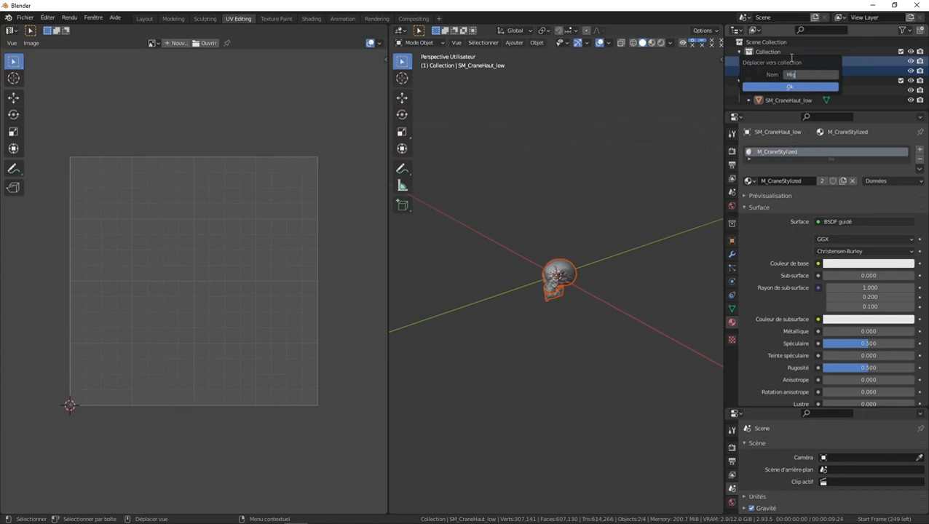
key("Return")
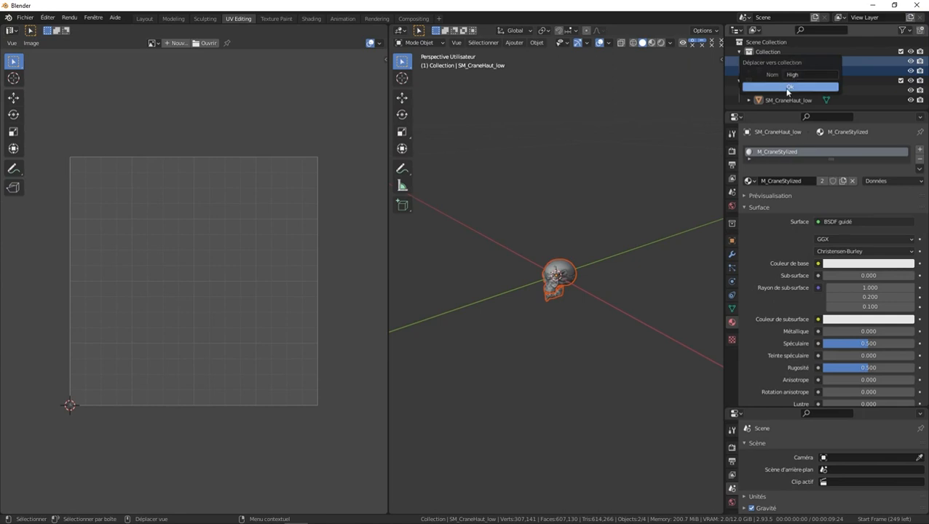
left_click(788, 86)
scroll(785, 91, "down", 1)
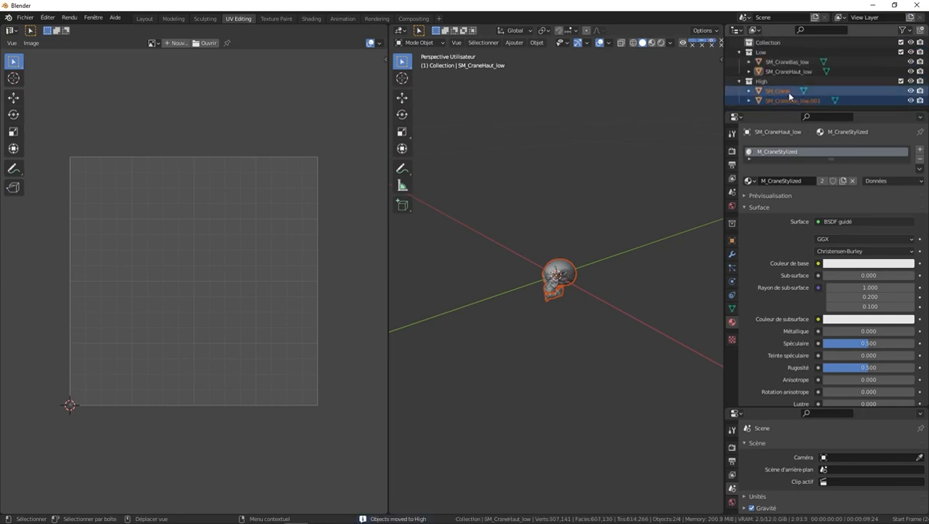
Rename the SM_Crane object in the High collection as SM_CraneHaut_high.
left_click(786, 92)
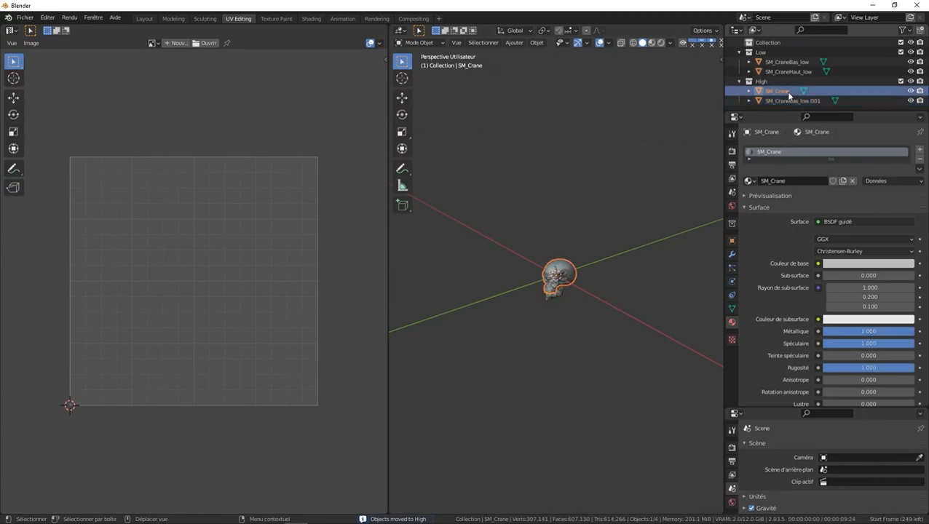
double_click(778, 91)
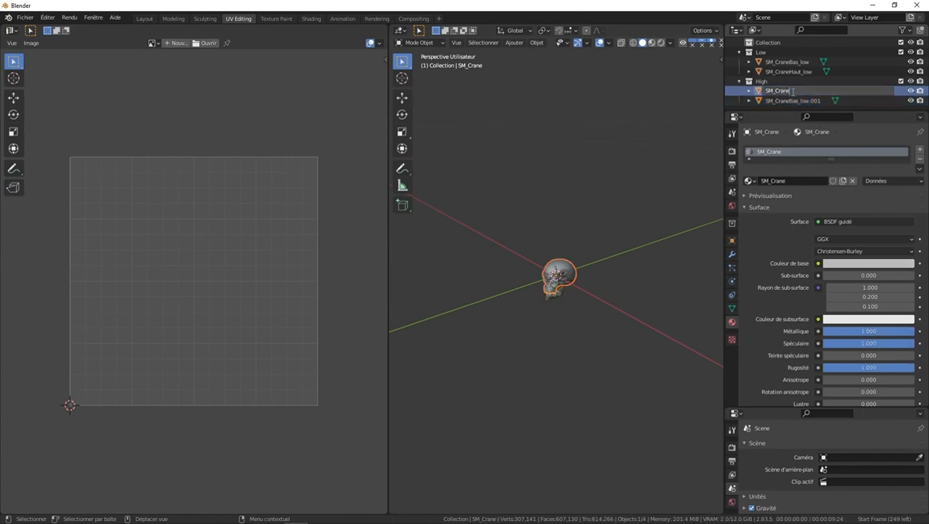
type("Bas")
key("BackSpace")
key("BackSpace")
key("BackSpace")
type("Ba")
type("ut_high")
key("Return")
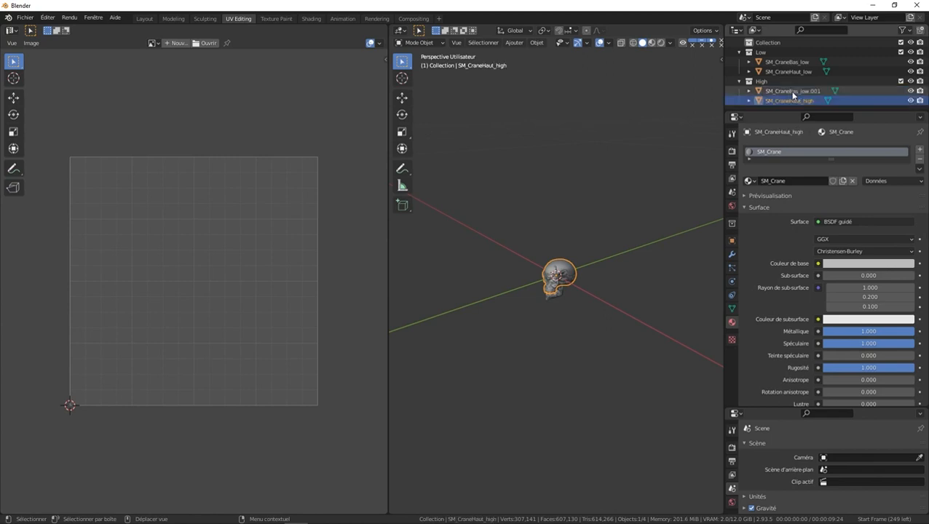
Rename the SM_CraneBas_low.001 object in the High collection as SM_CraneBas_high.
left_click(793, 93)
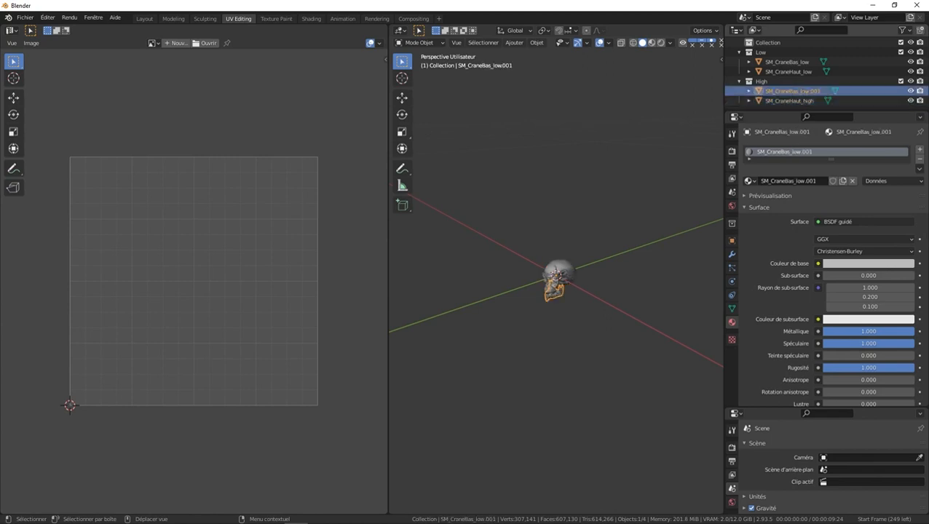
double_click(802, 92)
left_click_drag(801, 91, 822, 91)
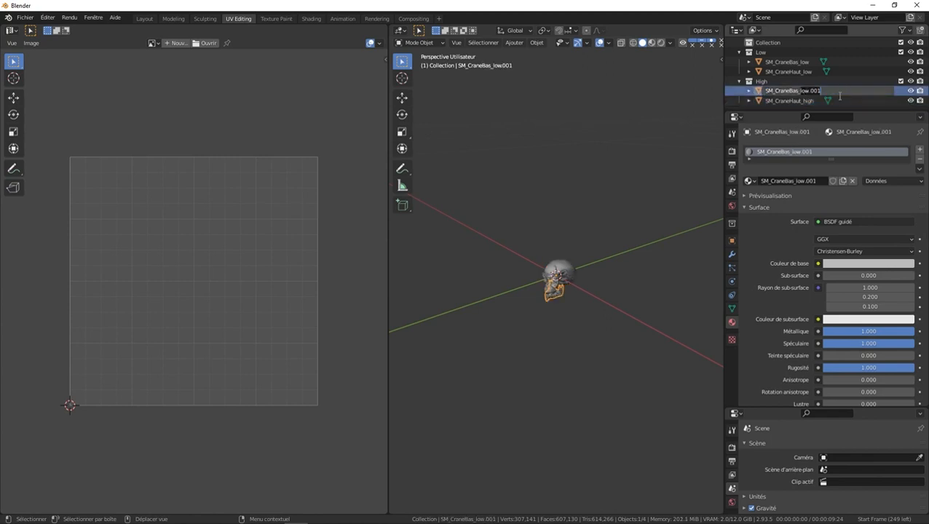
type("high")
key("Return")
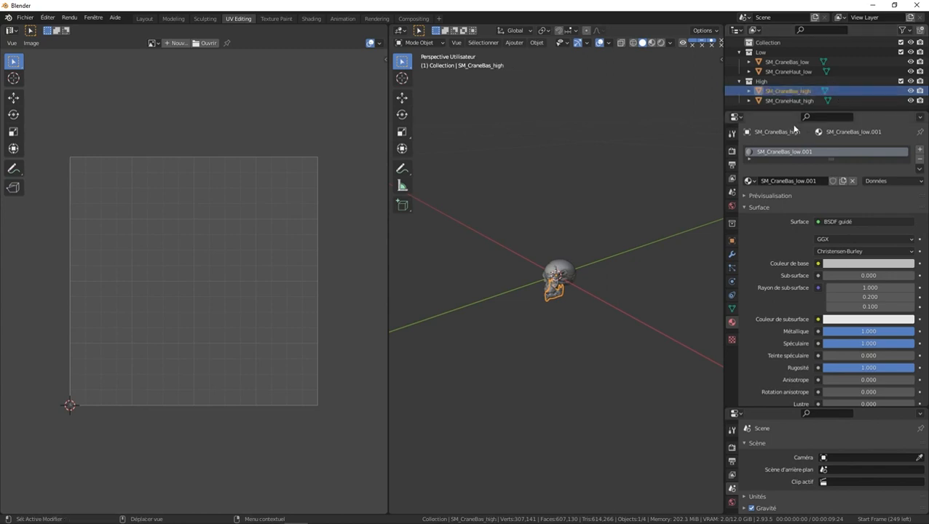
Select both meshes of the Low collection and set up an FBX export over SM_Crane_low.fbx in the Low folder.
left_click(790, 62)
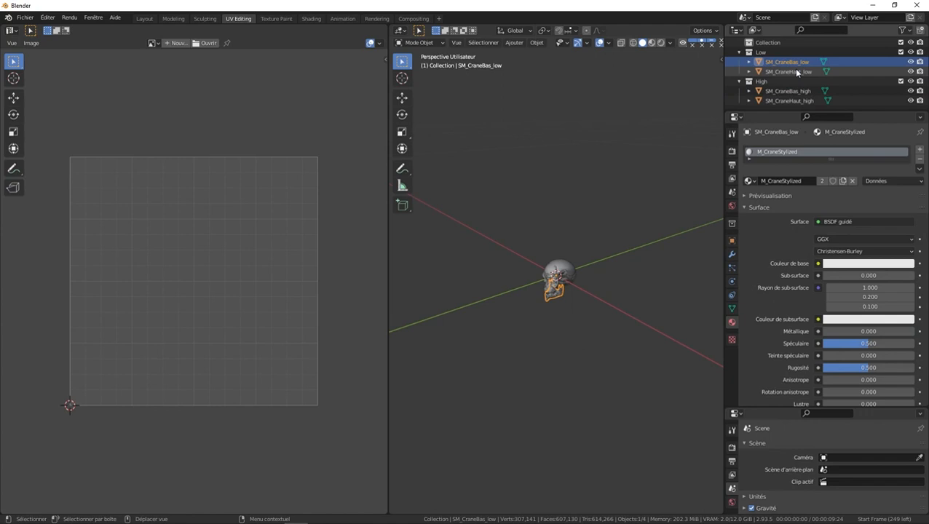
left_click(797, 91)
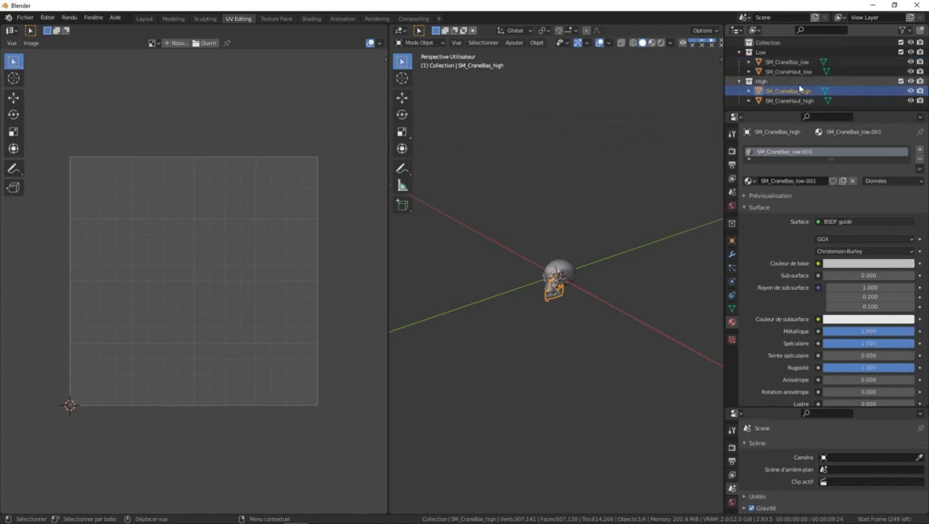
left_click(788, 63)
left_click(801, 71, "shift")
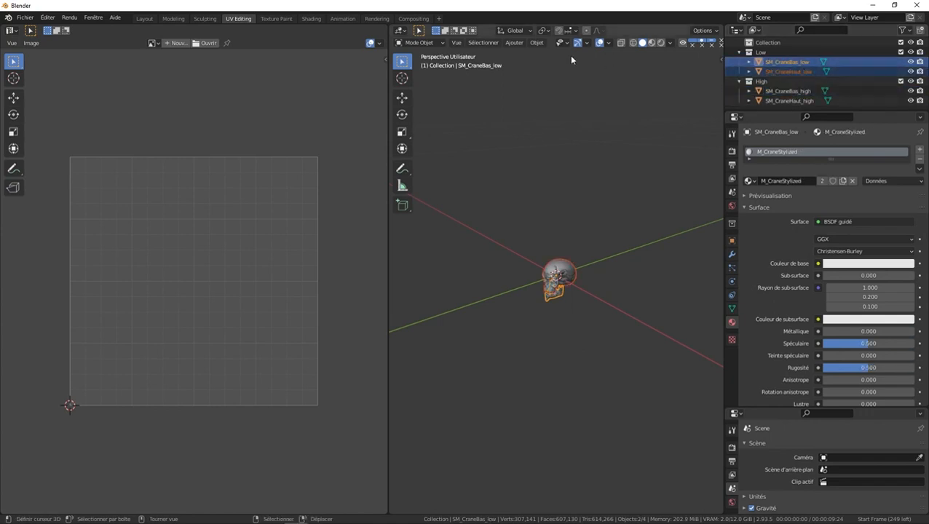
left_click(25, 17)
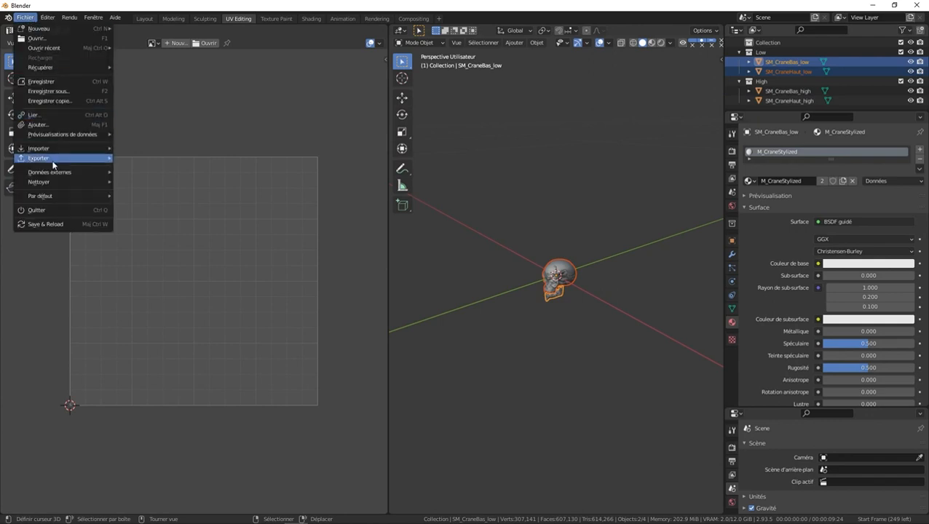
mouse_move(73, 158)
left_click(161, 236)
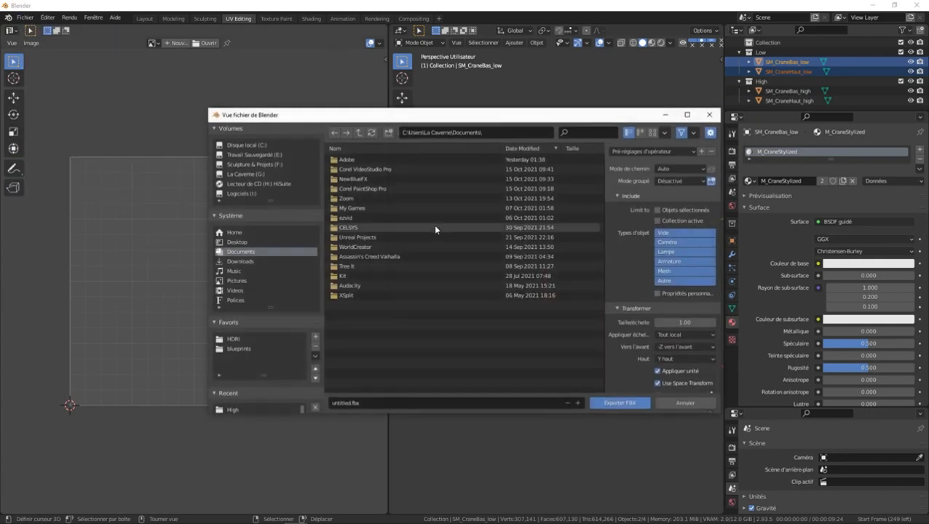
left_click(233, 410)
left_click(358, 134)
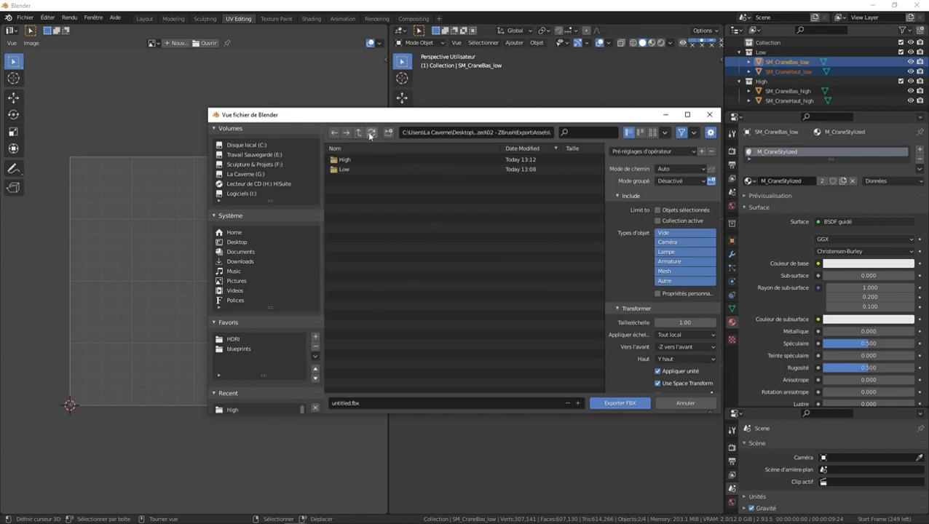
left_click(347, 169)
left_click(373, 160)
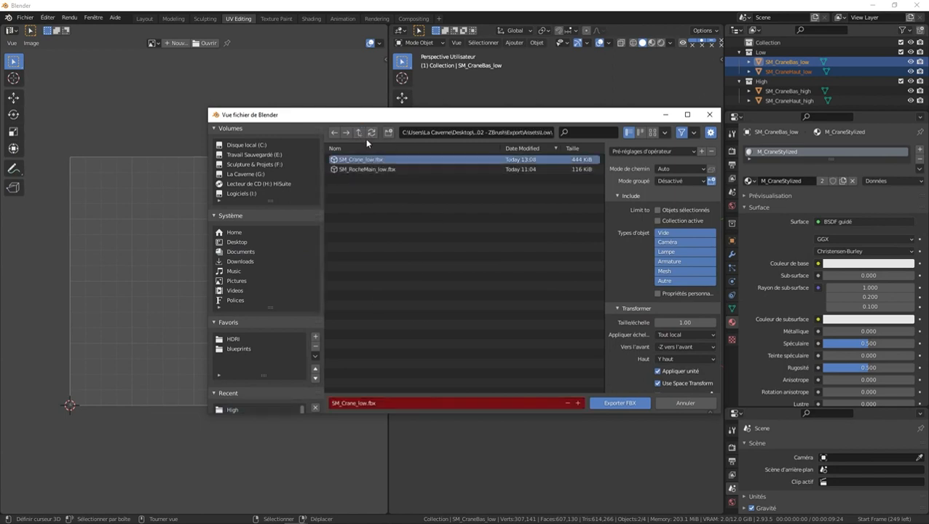
Apply the Export Substance preset and export the selected low-poly meshes, overwriting SM_Crane_low.fbx.
left_click(643, 152)
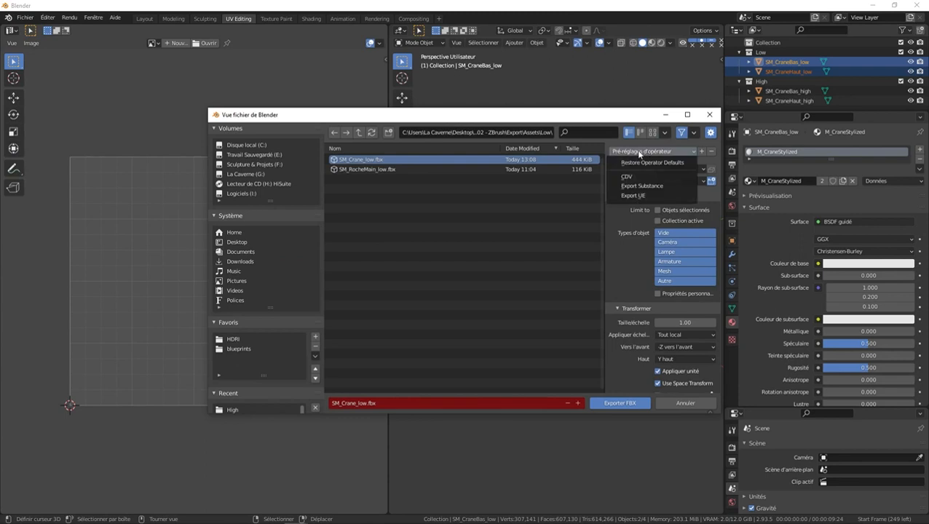
left_click(652, 184)
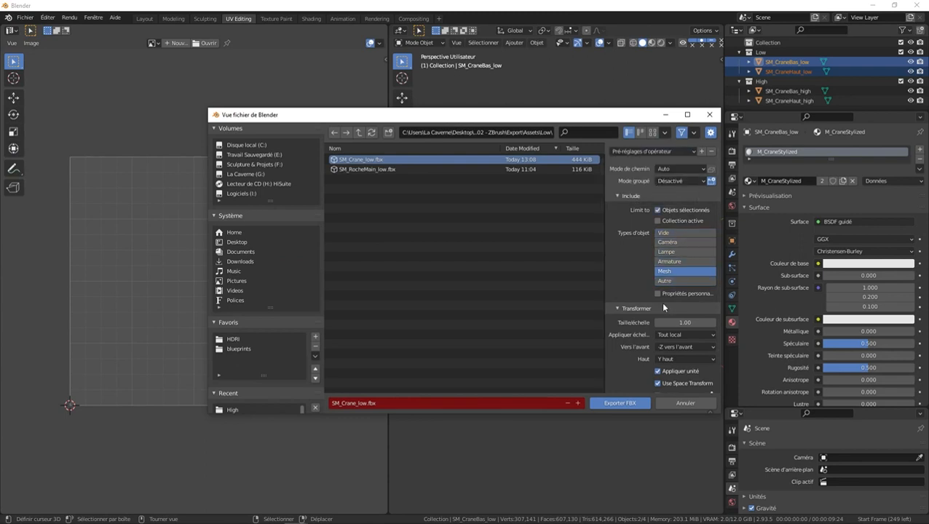
scroll(660, 302, "down", 2)
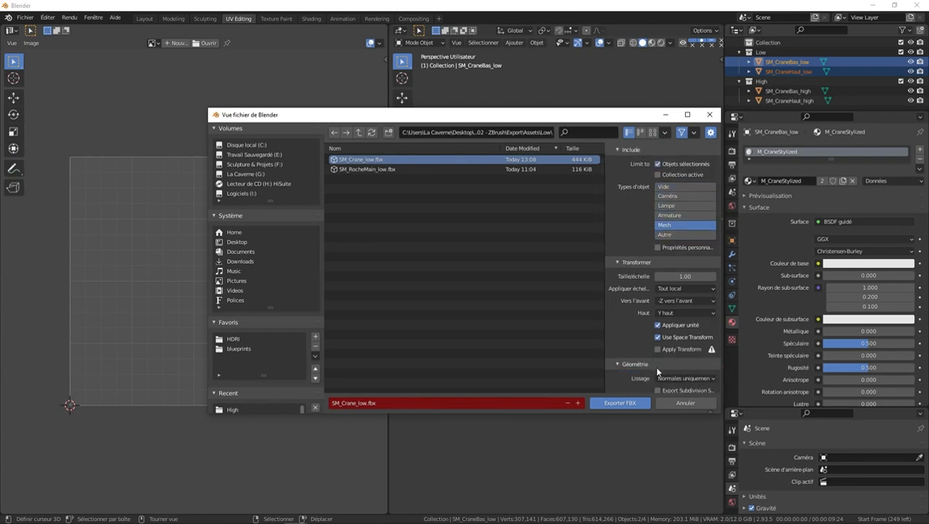
left_click(618, 405)
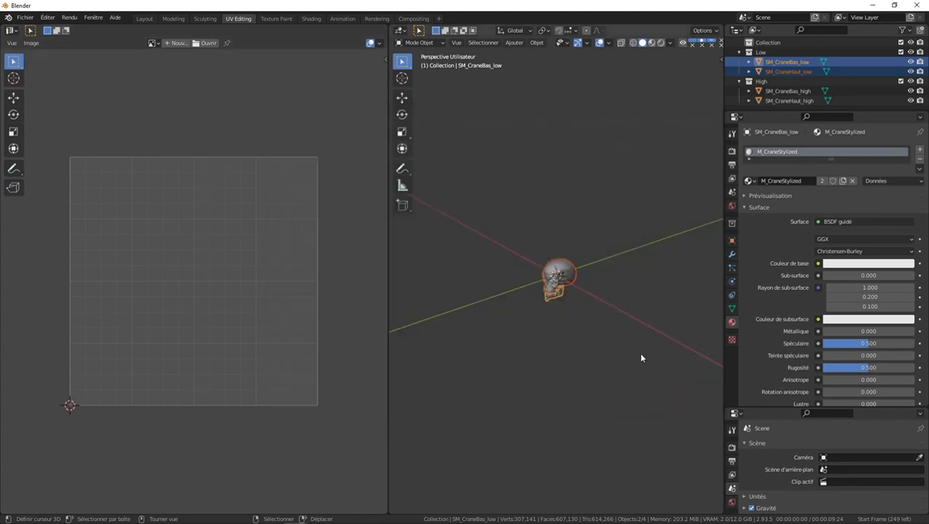
Export SM_CraneBas_high and SM_CraneHaut_high together as FBX, overwriting SM_Crane_high.fbx in the High folder.
left_click(777, 94)
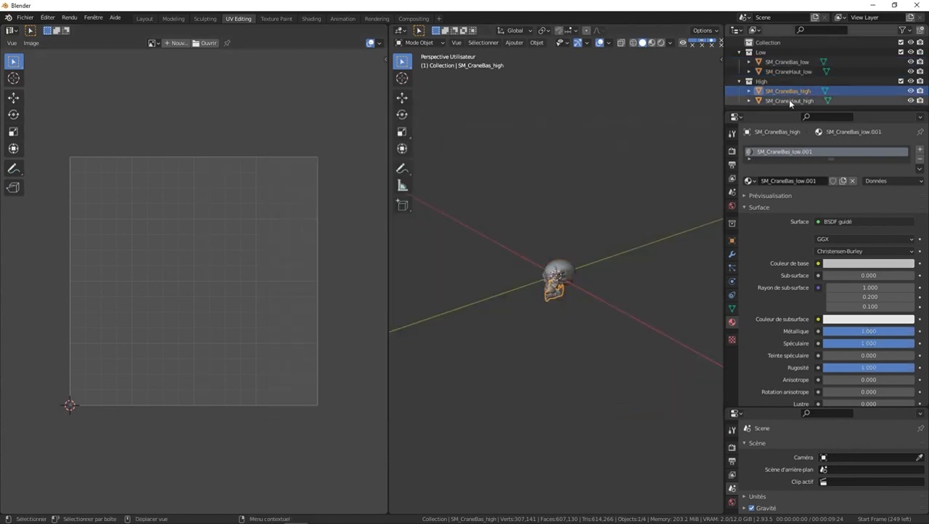
left_click(787, 101, "shift")
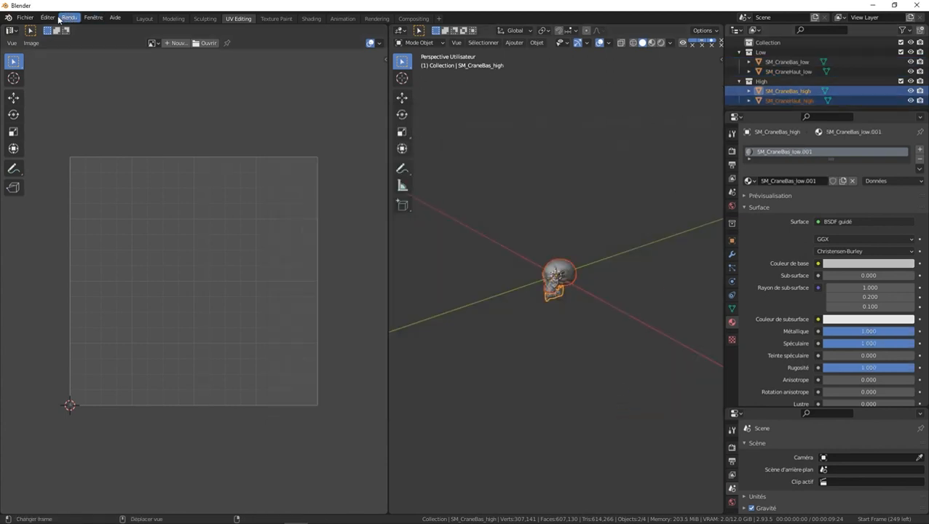
left_click(27, 19)
mouse_move(48, 158)
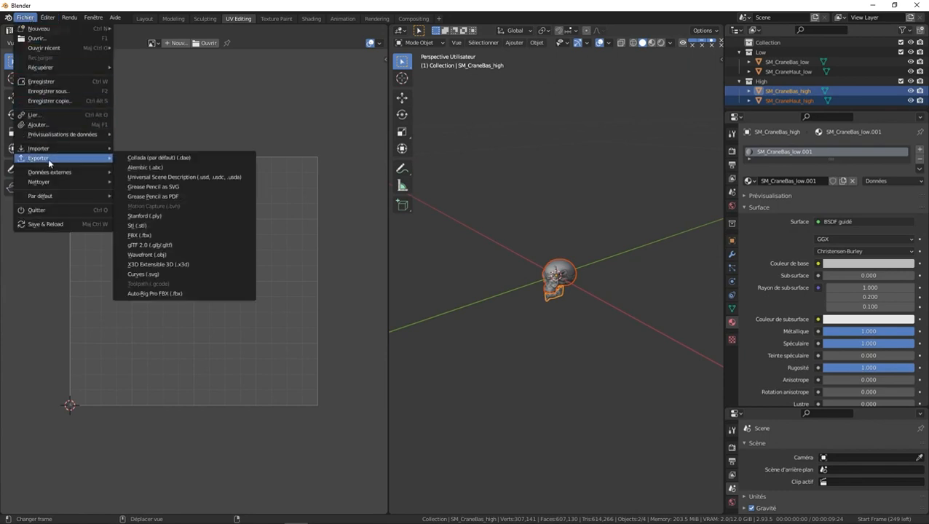
left_click(172, 235)
left_click(358, 133)
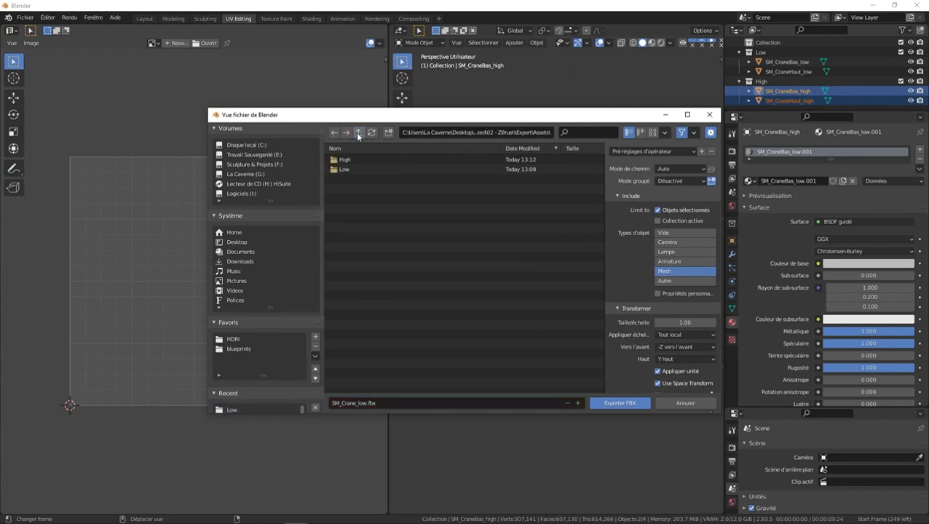
double_click(343, 160)
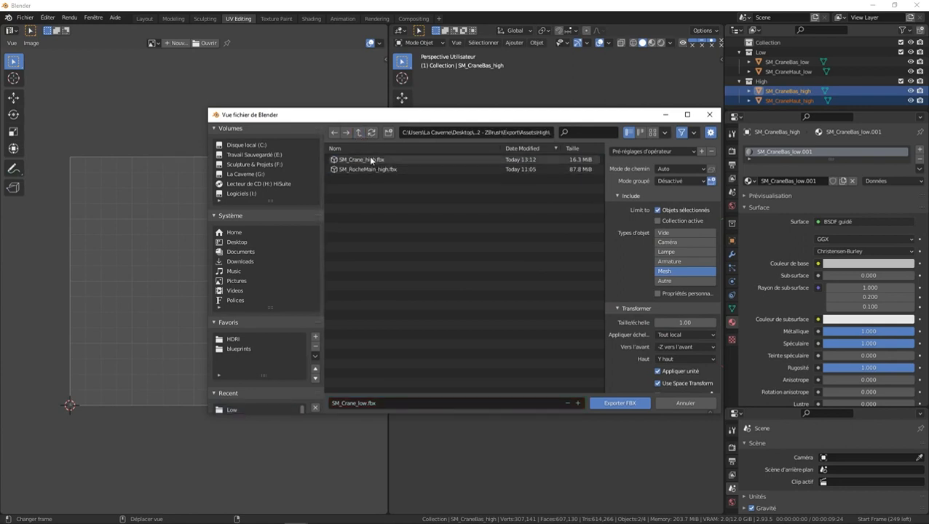
left_click(351, 159)
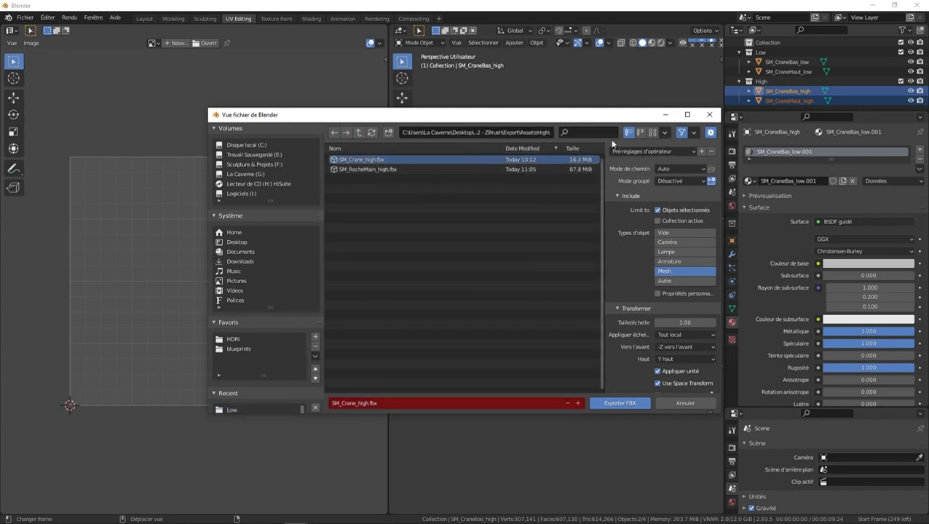
left_click(620, 403)
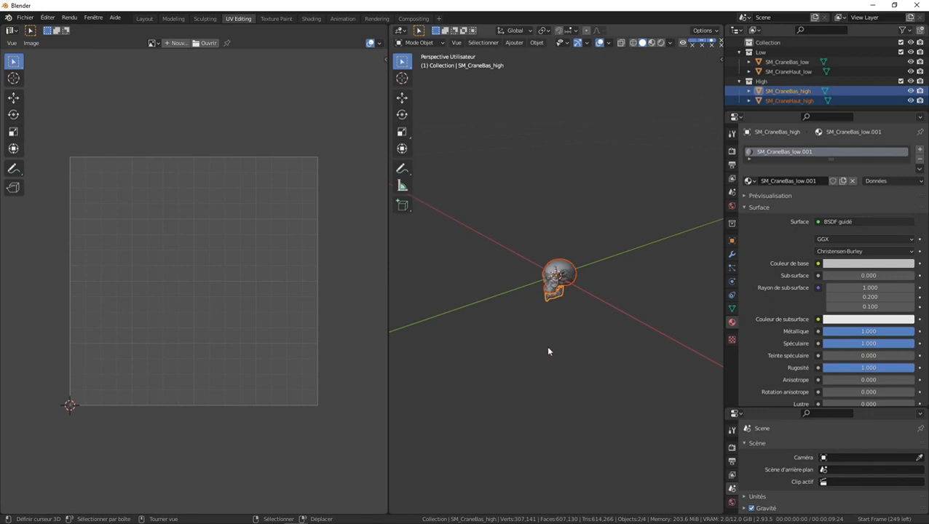
Close Blender without saving the untitled scene.
scroll(548, 351, "up", 5)
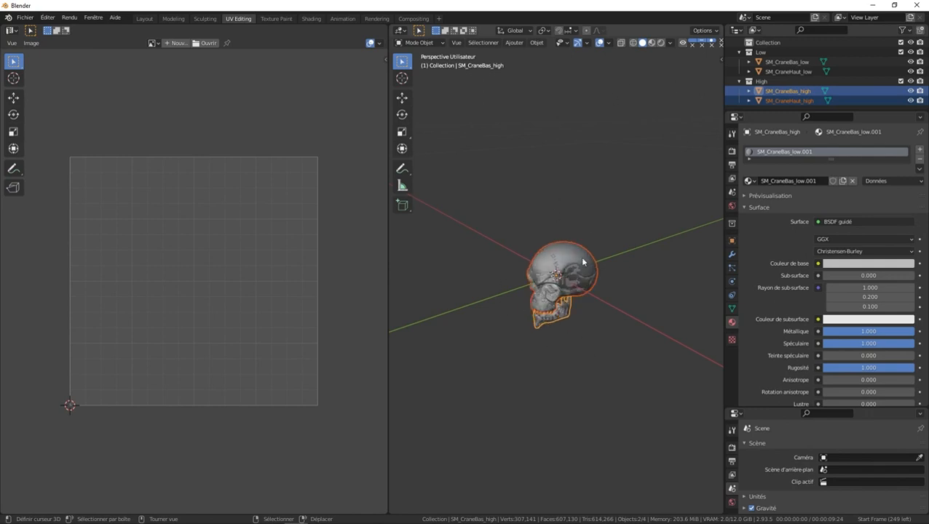
left_click(918, 6)
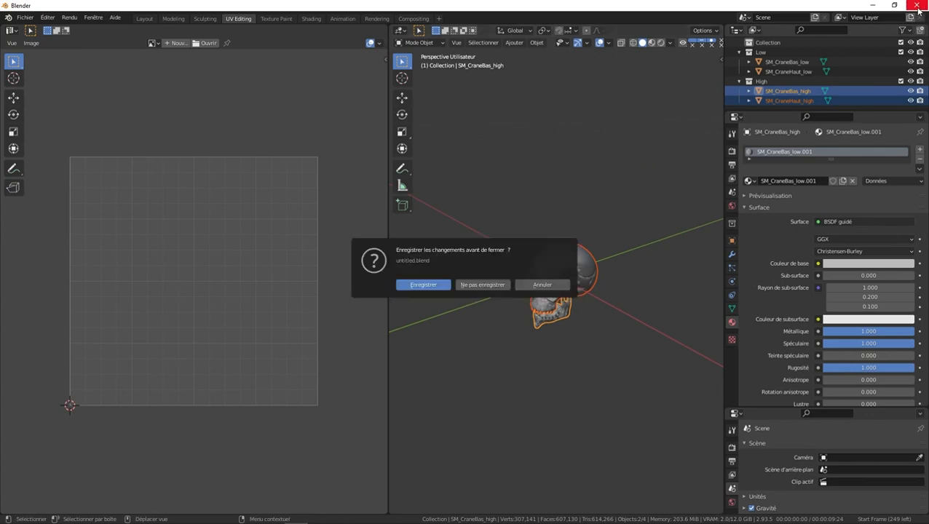
left_click(500, 284)
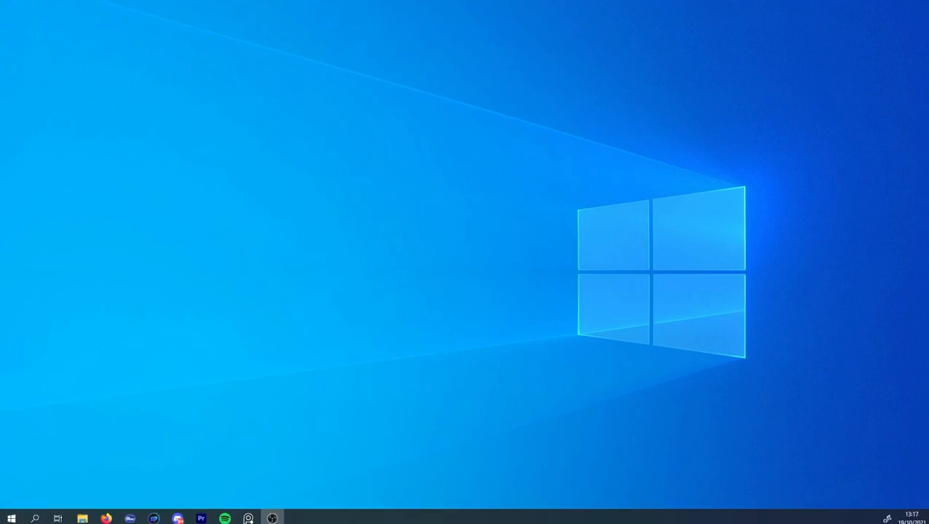